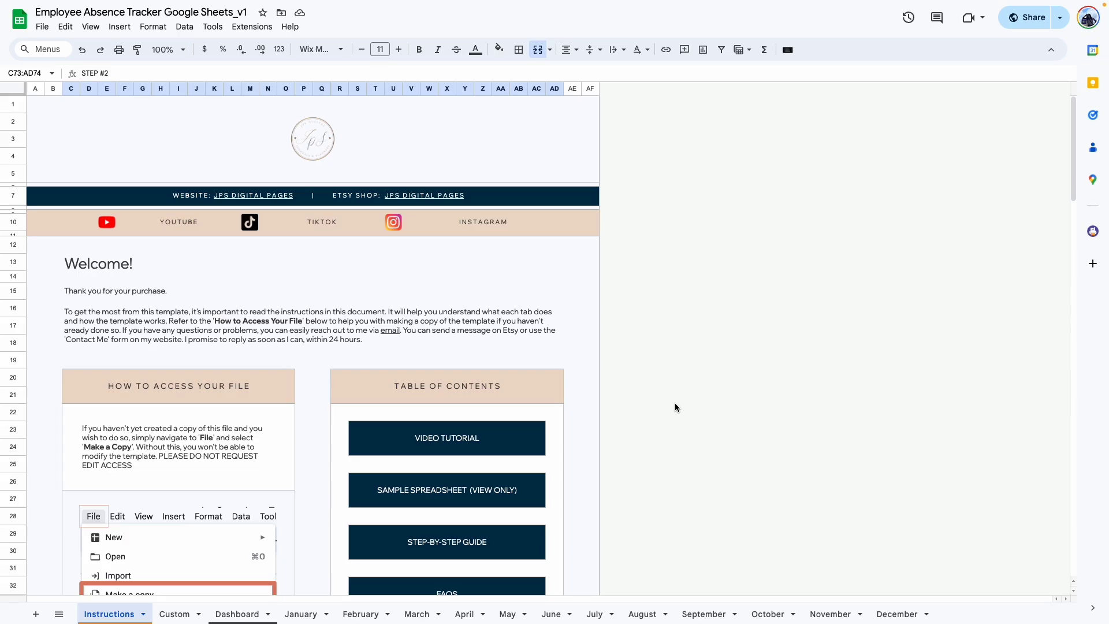
- Select the eight names in the Department list on the Custom tab and delete them
{"action": "scroll", "coordinate": [549, 312], "scroll_direction": "down", "scroll_amount": 3}
{"action": "scroll", "coordinate": [547, 312], "scroll_direction": "down", "scroll_amount": 15}
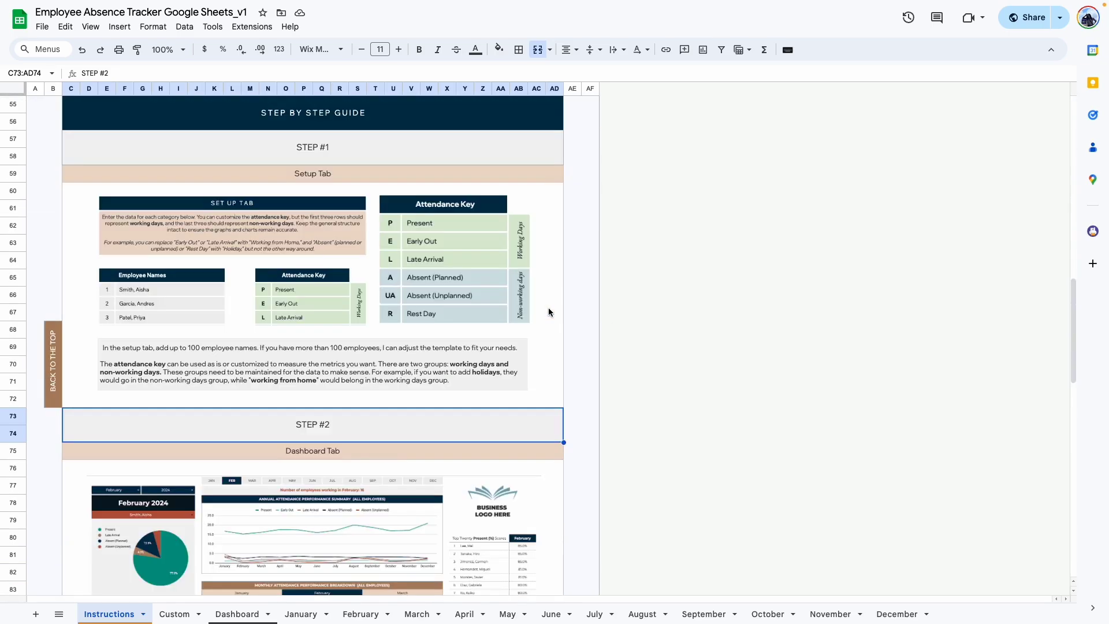
{"action": "scroll", "coordinate": [549, 311], "scroll_direction": "down", "scroll_amount": 7}
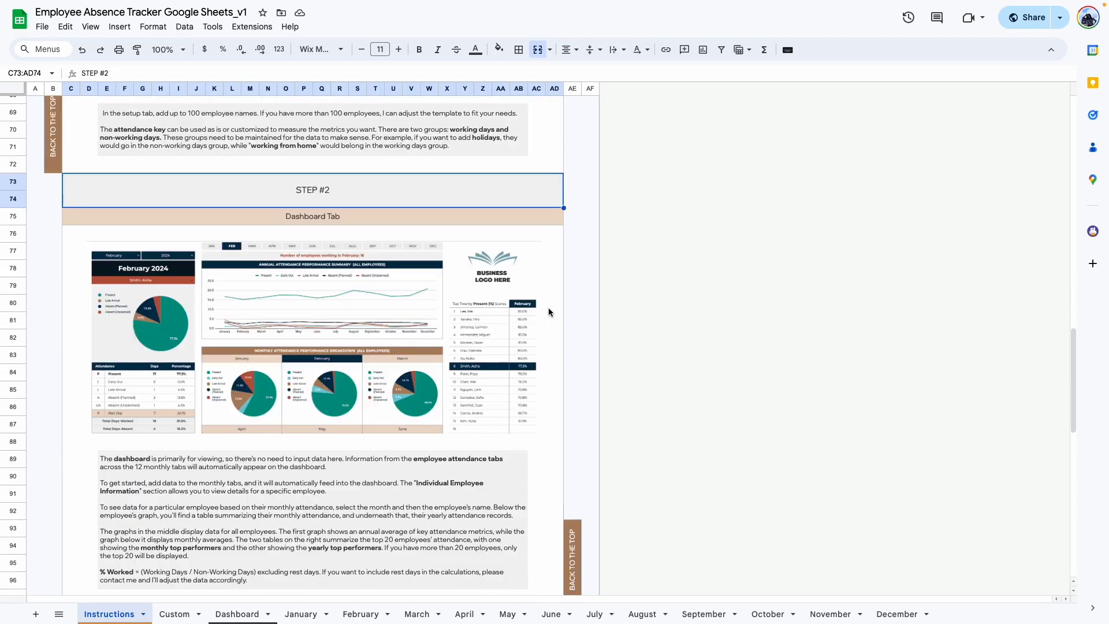
{"action": "scroll", "coordinate": [549, 312], "scroll_direction": "up", "scroll_amount": 20}
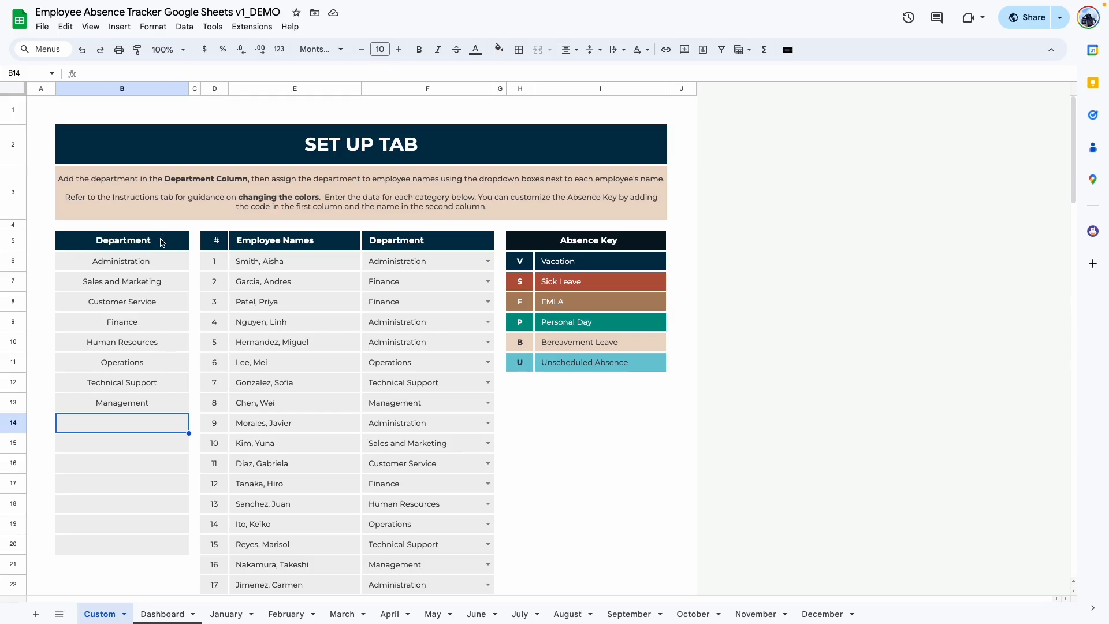
{"action": "left_click_drag", "start_coordinate": [157, 241], "coordinate": [151, 541]}
{"action": "left_click", "coordinate": [135, 406]}
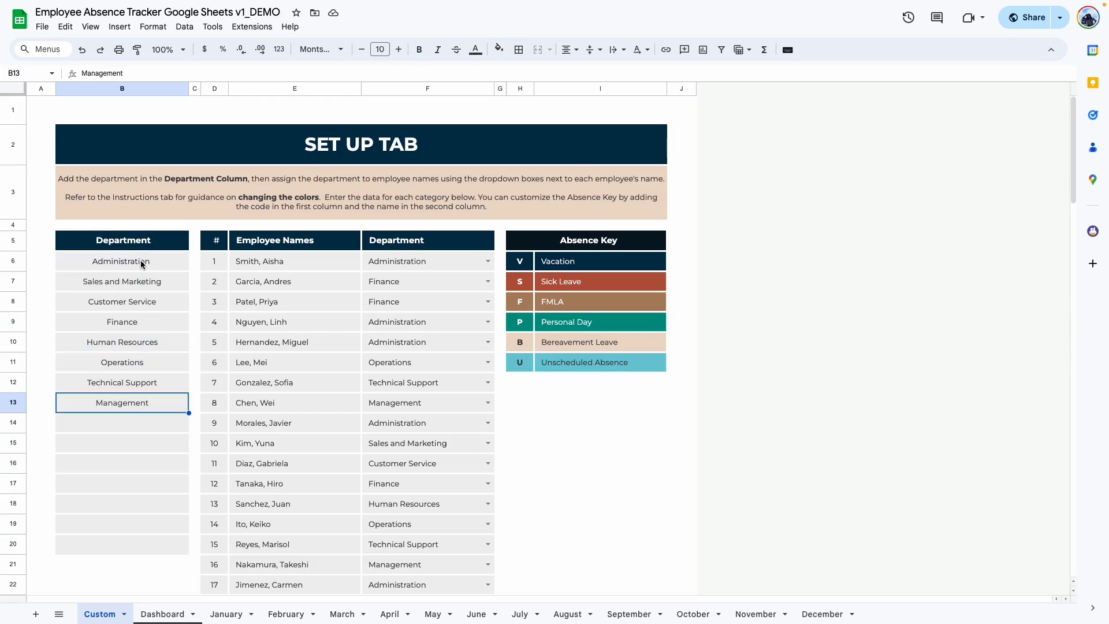
{"action": "left_click_drag", "start_coordinate": [161, 259], "coordinate": [146, 407]}
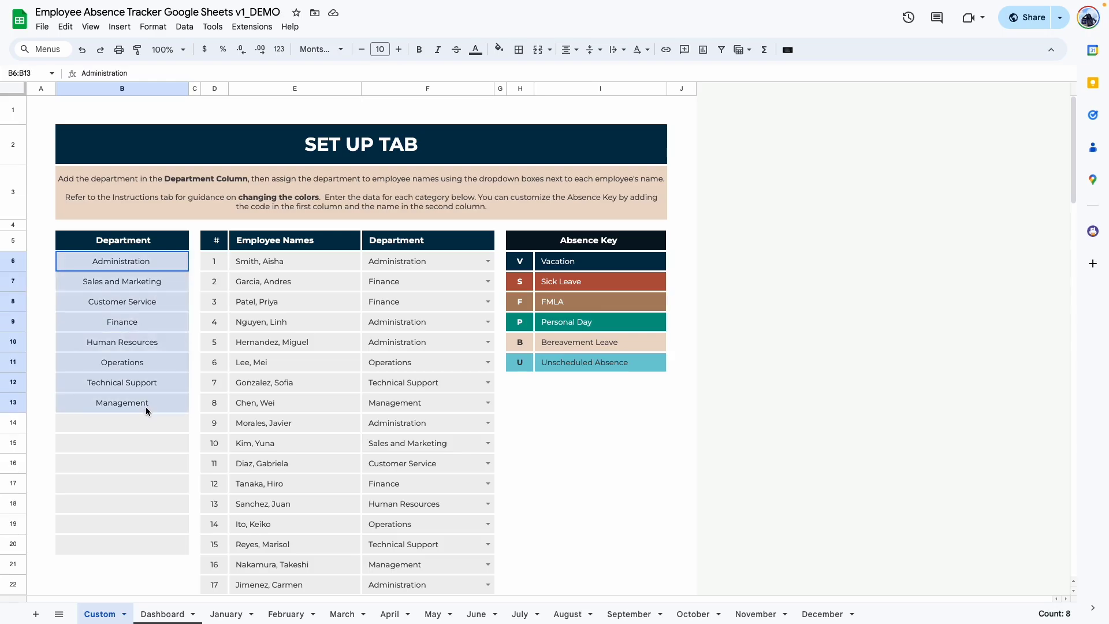
{"action": "key", "text": "Delete"}
{"action": "left_click", "coordinate": [100, 259]}
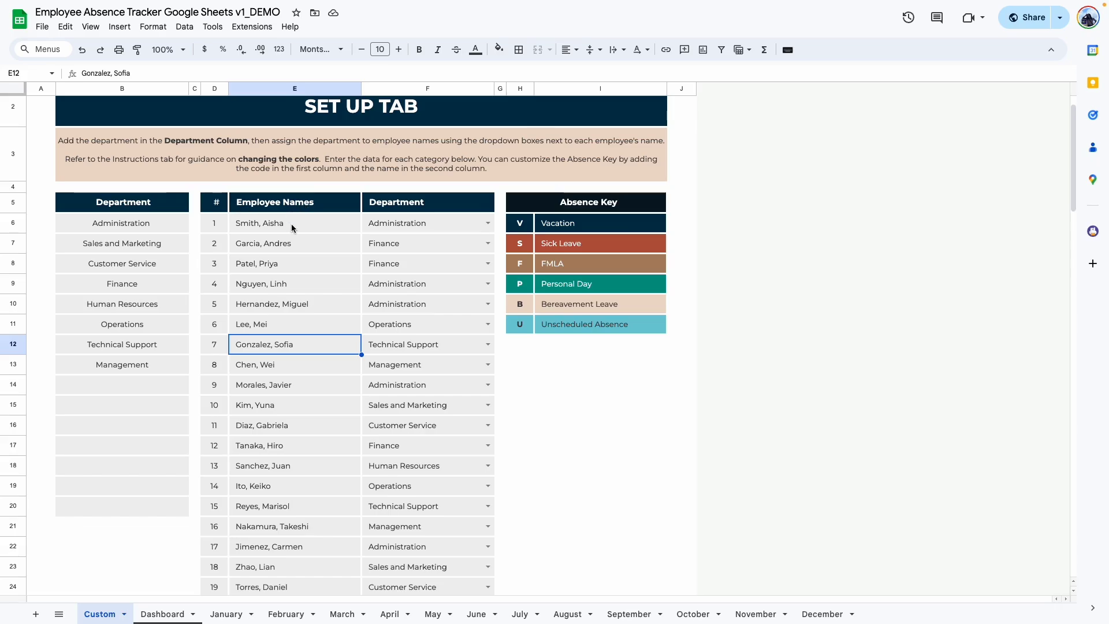
- Clear the Department values in F6:F25 for all employees
{"action": "scroll", "coordinate": [291, 223], "scroll_direction": "down", "scroll_amount": 20}
{"action": "scroll", "coordinate": [326, 346], "scroll_direction": "up", "scroll_amount": 20}
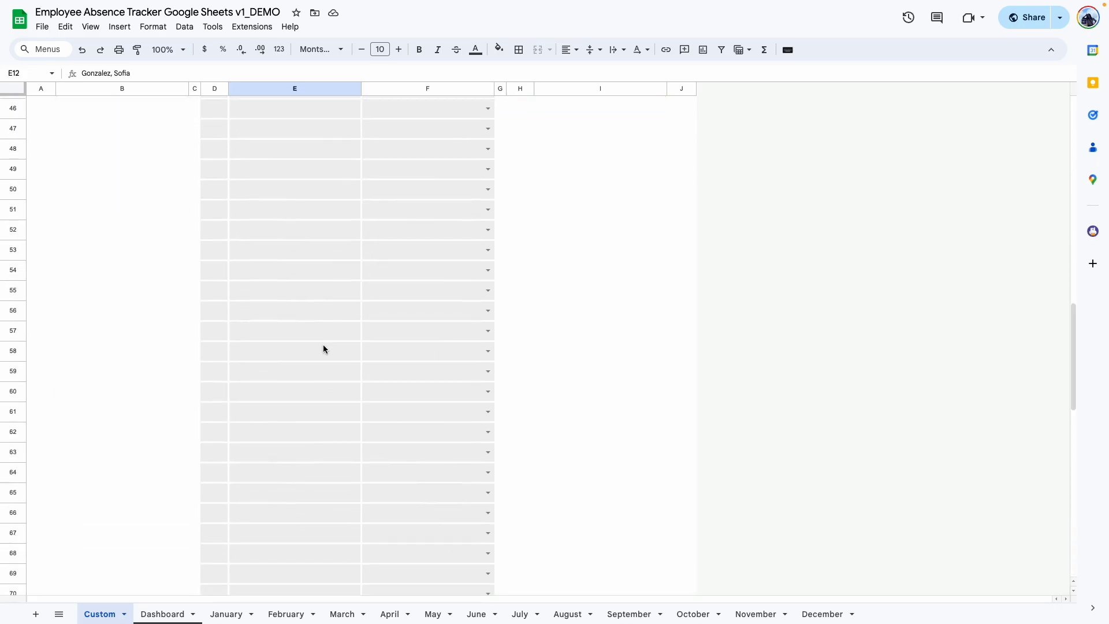
{"action": "scroll", "coordinate": [324, 347], "scroll_direction": "up", "scroll_amount": 5}
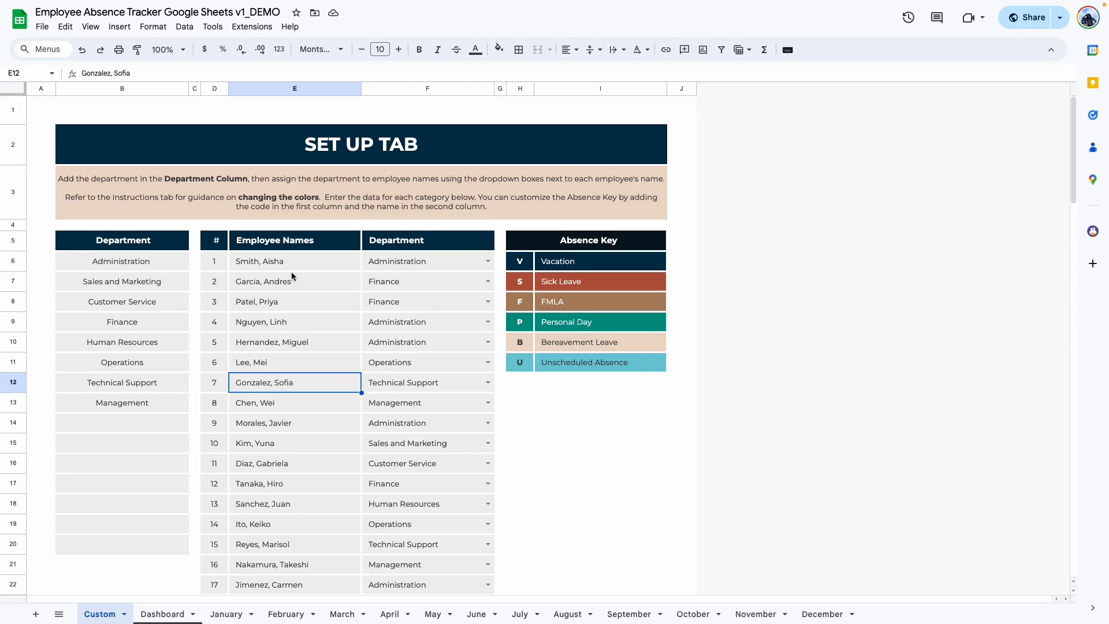
{"action": "scroll", "coordinate": [346, 260], "scroll_direction": "down", "scroll_amount": 1}
{"action": "left_click_drag", "start_coordinate": [413, 197], "coordinate": [433, 581]}
{"action": "key", "text": "Delete"}
{"action": "left_click", "coordinate": [613, 415]}
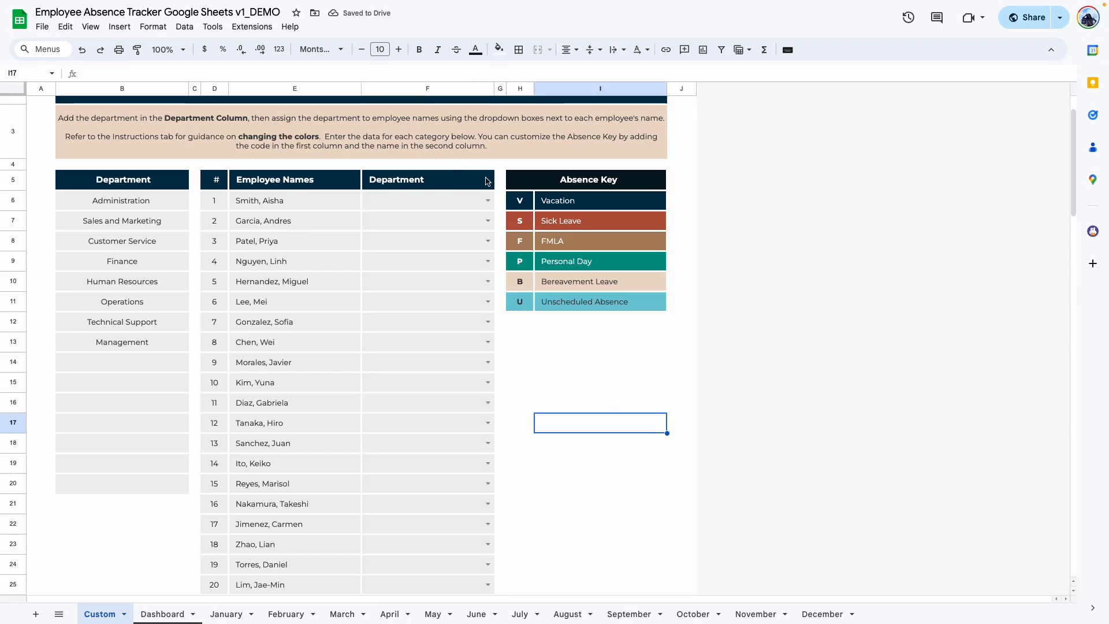
- Assign Sales and Marketing to employees one and two, and Finance to employees three and four
{"action": "left_click", "coordinate": [270, 208]}
{"action": "left_click", "coordinate": [427, 200]}
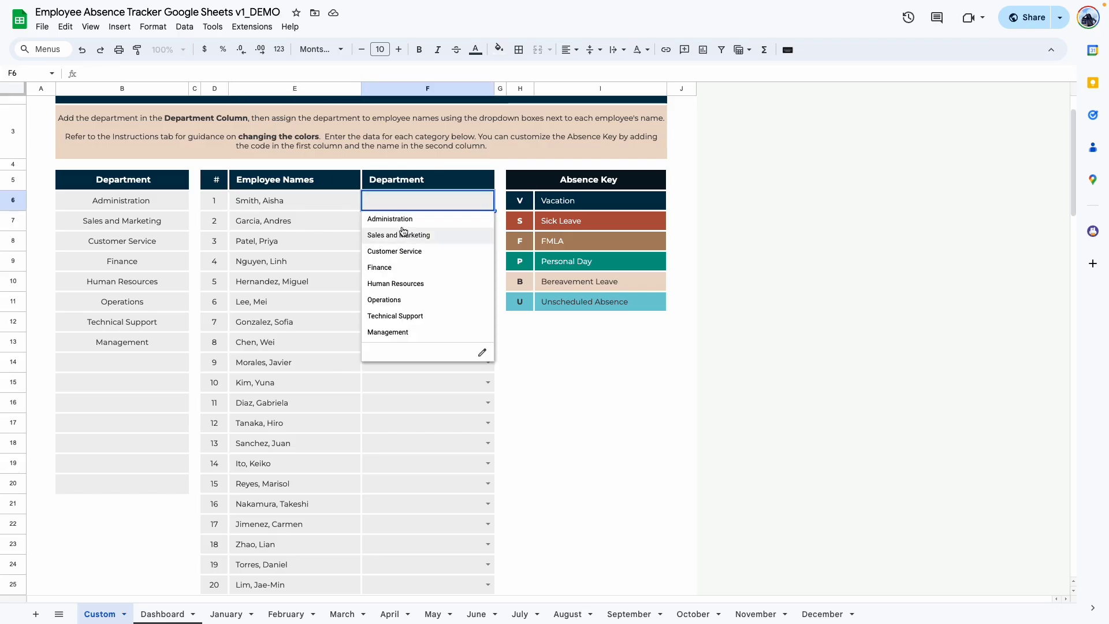
{"action": "left_click", "coordinate": [415, 233]}
{"action": "left_click", "coordinate": [487, 221]}
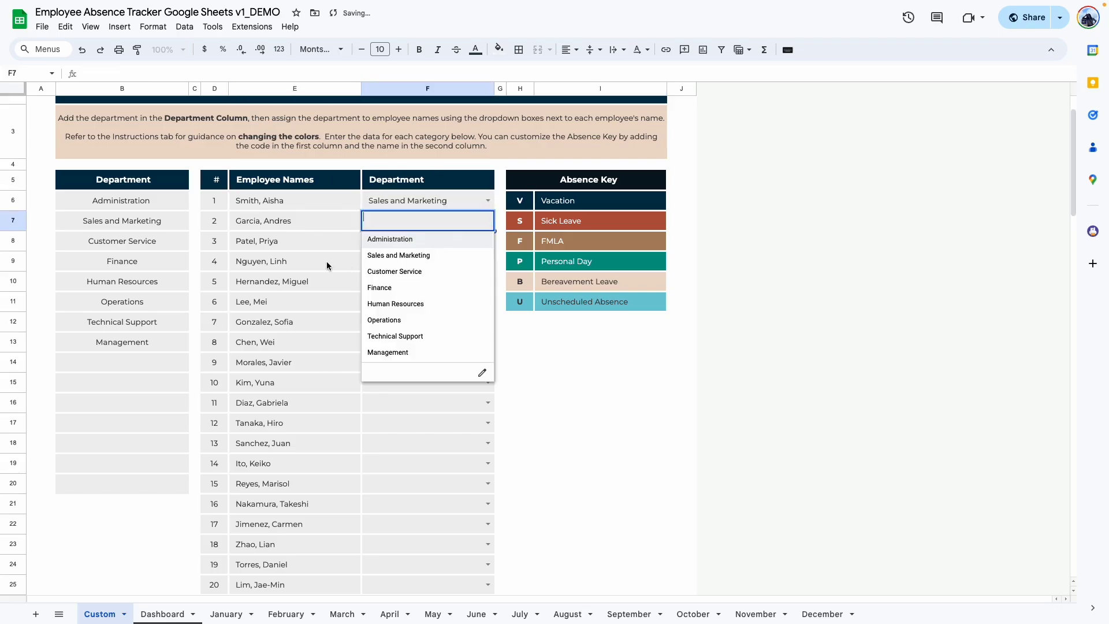
{"action": "left_click", "coordinate": [439, 255]}
{"action": "left_click", "coordinate": [484, 241]}
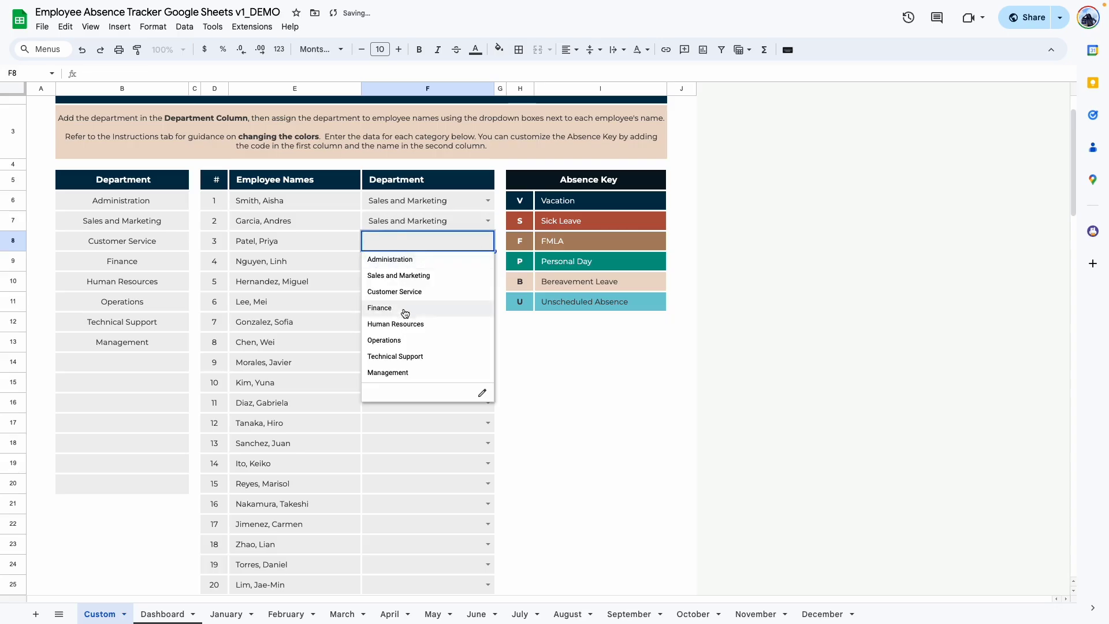
{"action": "left_click", "coordinate": [403, 308]}
{"action": "left_click", "coordinate": [487, 261]}
{"action": "left_click", "coordinate": [488, 200]}
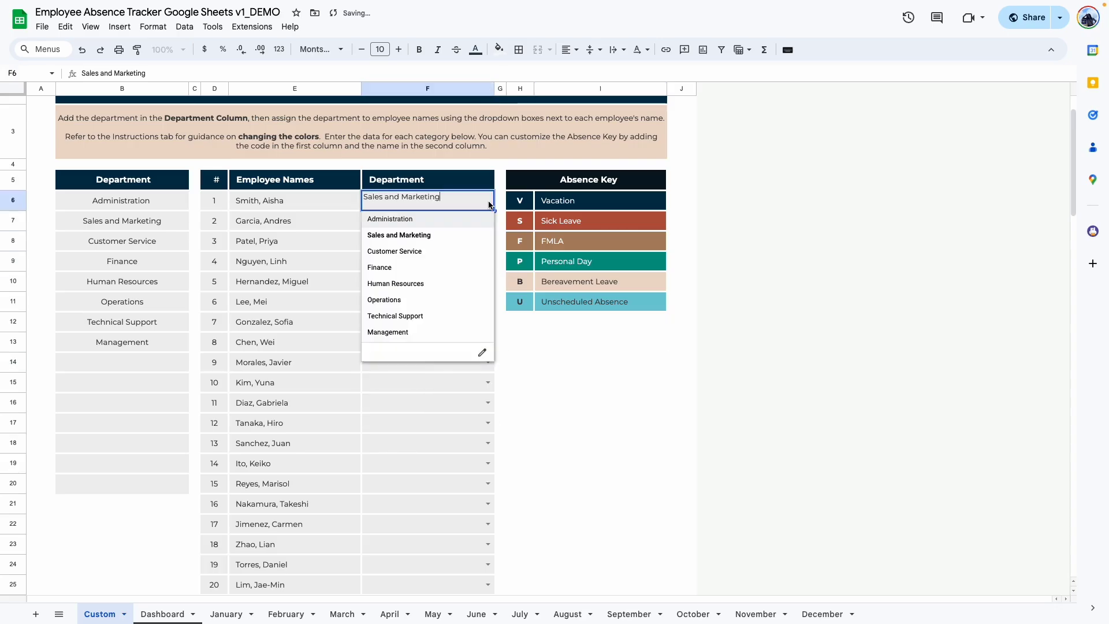
{"action": "left_click", "coordinate": [564, 401]}
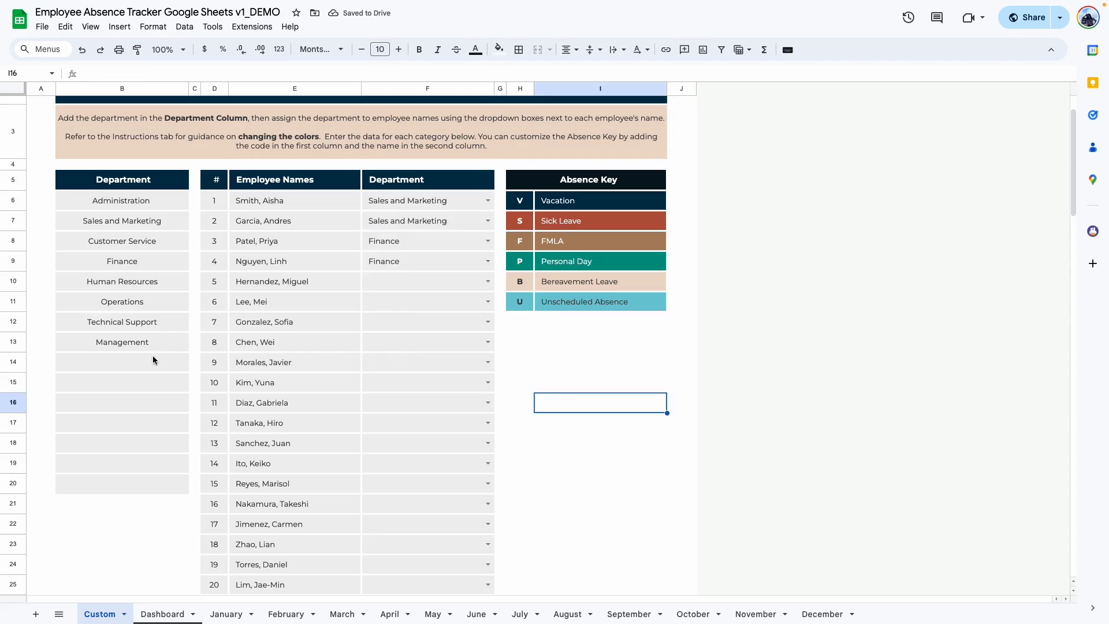
- Add an ABC department and assign it to employee five, then delete Finance through ABC from the list
{"action": "left_click", "coordinate": [152, 363]}
{"action": "type", "text": "ABC"}
{"action": "left_click", "coordinate": [292, 322]}
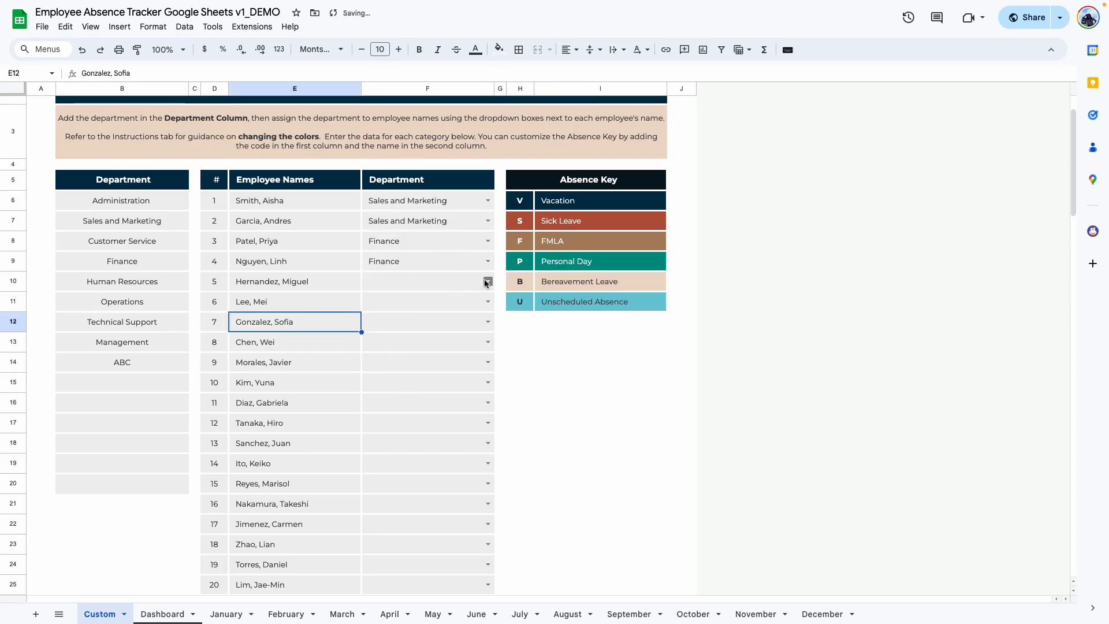
{"action": "left_click", "coordinate": [488, 281]}
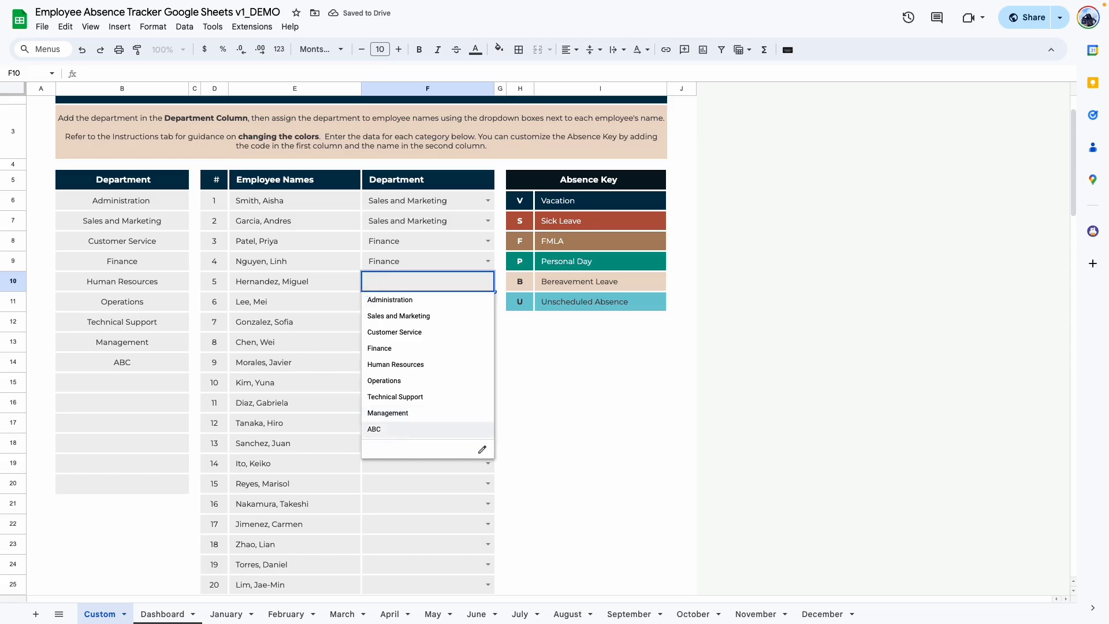
{"action": "left_click", "coordinate": [374, 429]}
{"action": "left_click_drag", "start_coordinate": [130, 261], "coordinate": [135, 352]}
{"action": "key", "text": "Delete"}
{"action": "left_click", "coordinate": [601, 362]}
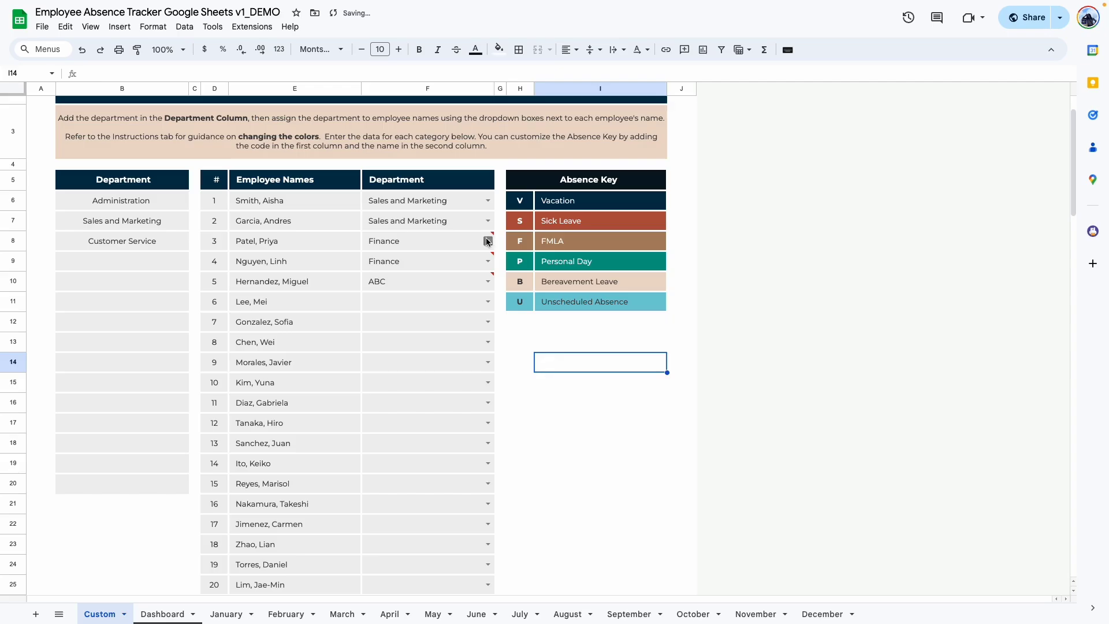
- Set employees three, four and five to Administration, Sales and Marketing, and Customer Service
{"action": "left_click", "coordinate": [488, 241]}
{"action": "left_click", "coordinate": [393, 258]}
{"action": "left_click", "coordinate": [488, 261]}
{"action": "left_click", "coordinate": [393, 294]}
{"action": "left_click", "coordinate": [489, 281]}
{"action": "left_click", "coordinate": [398, 329]}
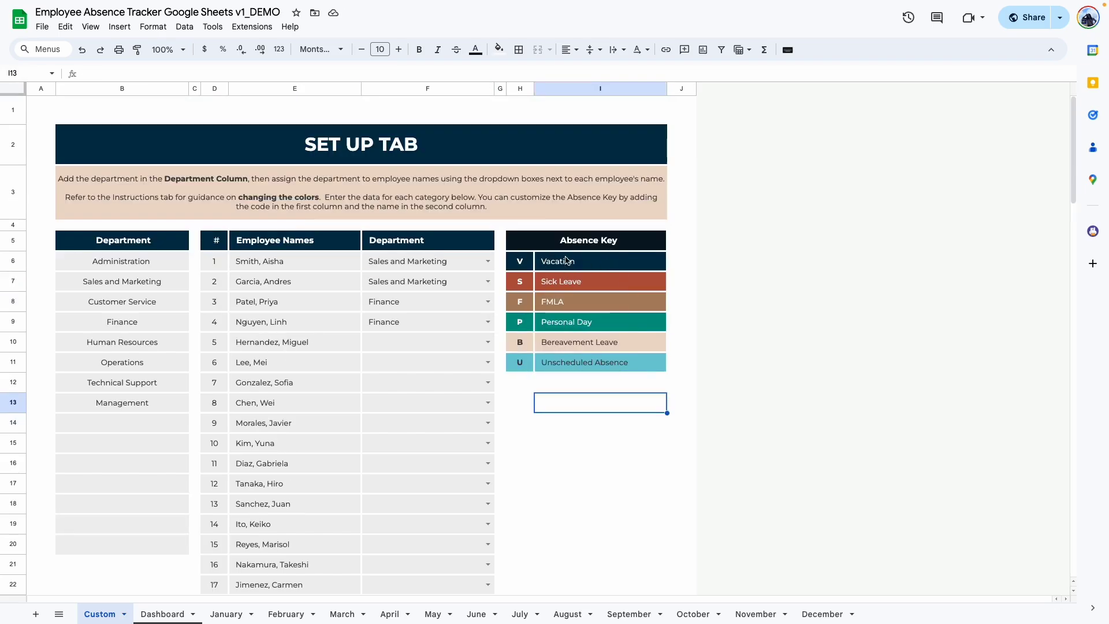
{"action": "left_click_drag", "start_coordinate": [521, 263], "coordinate": [522, 370]}
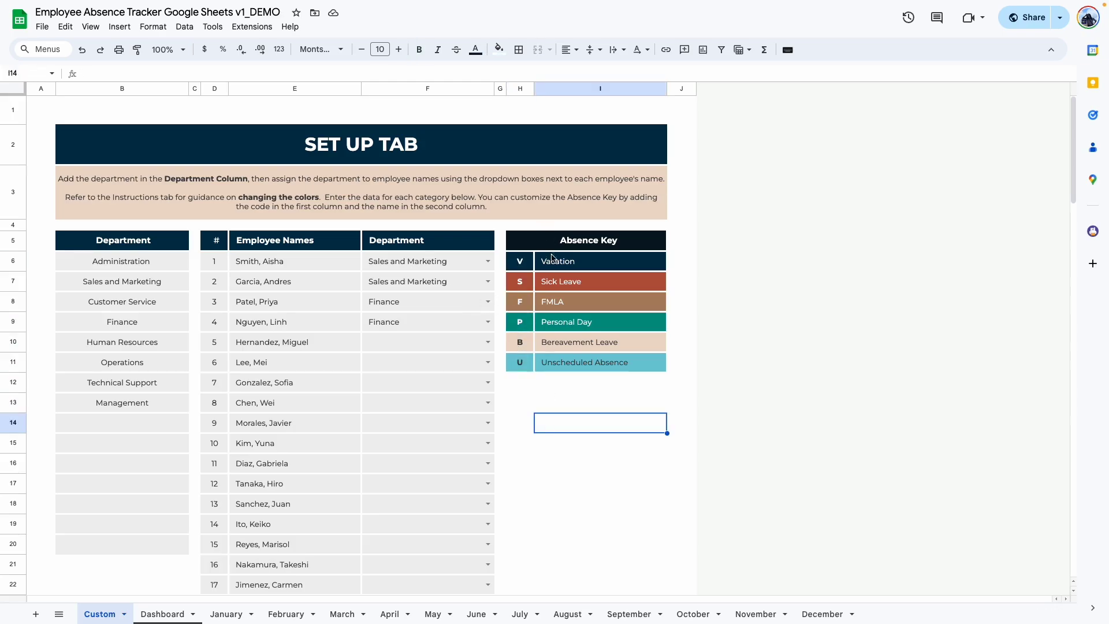
{"action": "left_click_drag", "start_coordinate": [552, 257], "coordinate": [653, 363]}
{"action": "left_click_drag", "start_coordinate": [520, 261], "coordinate": [596, 362]}
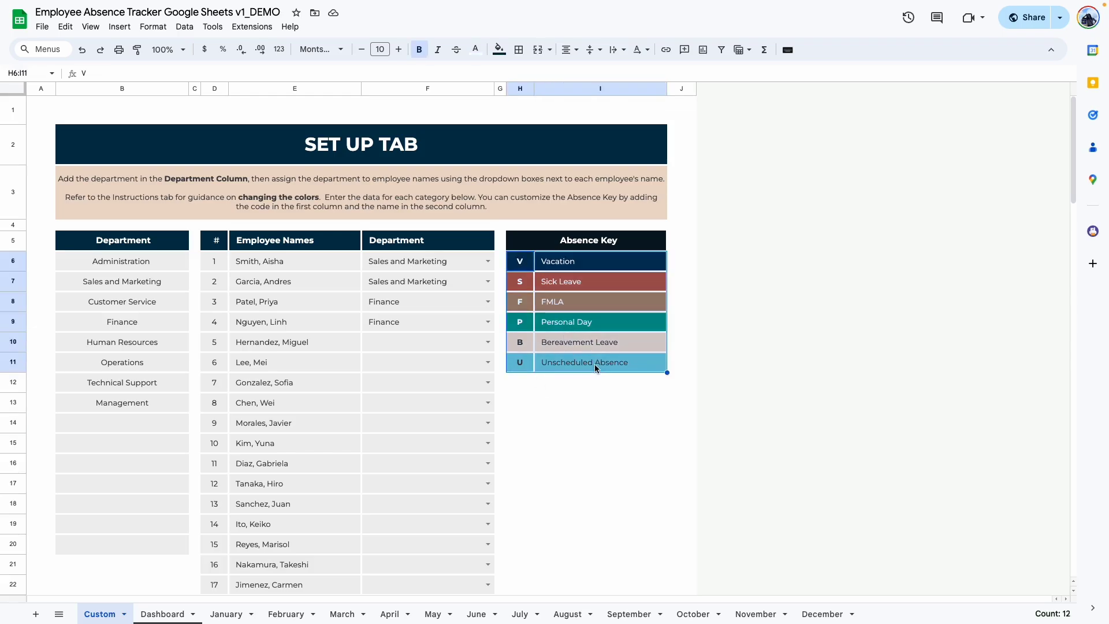
{"action": "key", "text": "Delete"}
{"action": "left_click", "coordinate": [600, 423]}
{"action": "left_click", "coordinate": [517, 262]}
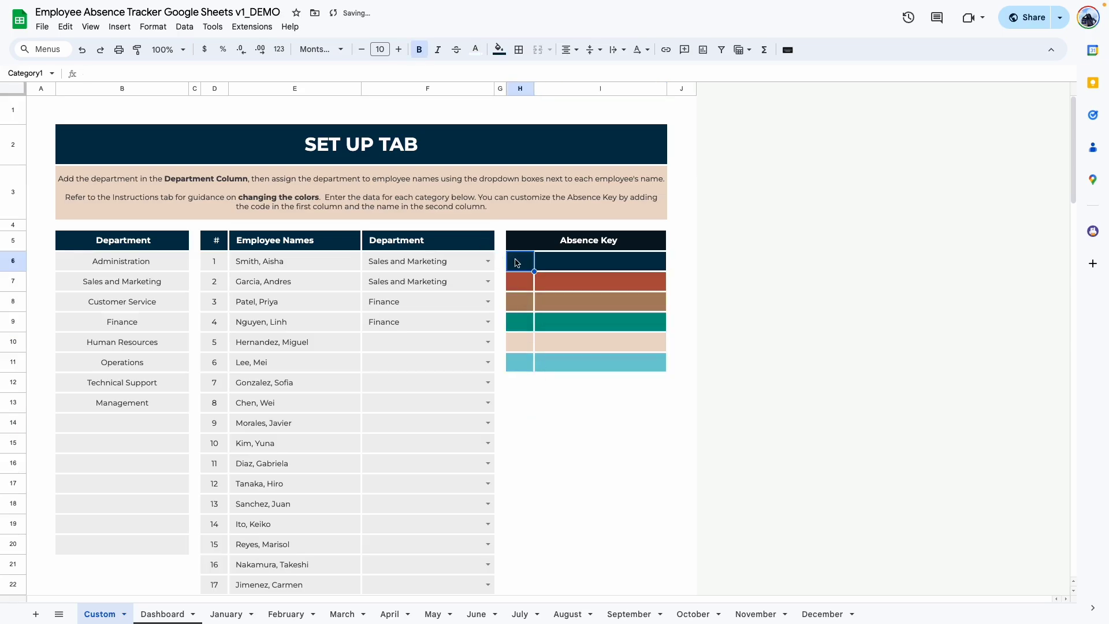
{"action": "type", "text": "H"}
{"action": "left_click", "coordinate": [549, 262]}
{"action": "type", "text": "Holiday"}
{"action": "left_click", "coordinate": [518, 282]}
{"action": "type", "text": "P"}
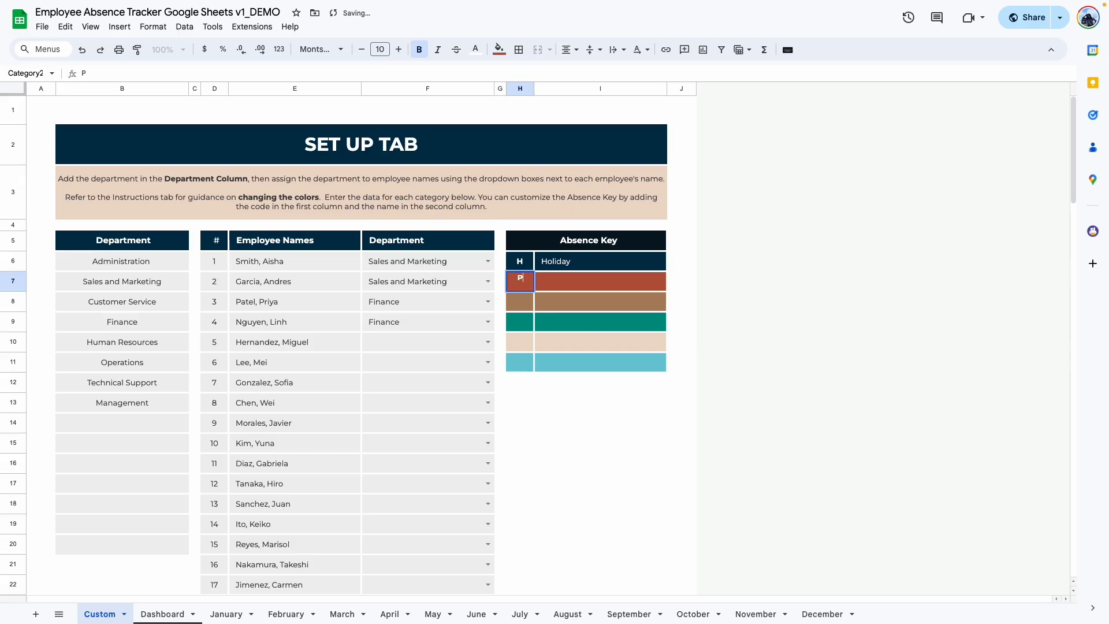
{"action": "left_click", "coordinate": [624, 287]}
{"action": "type", "text": "Paid time off"}
{"action": "left_click", "coordinate": [632, 395]}
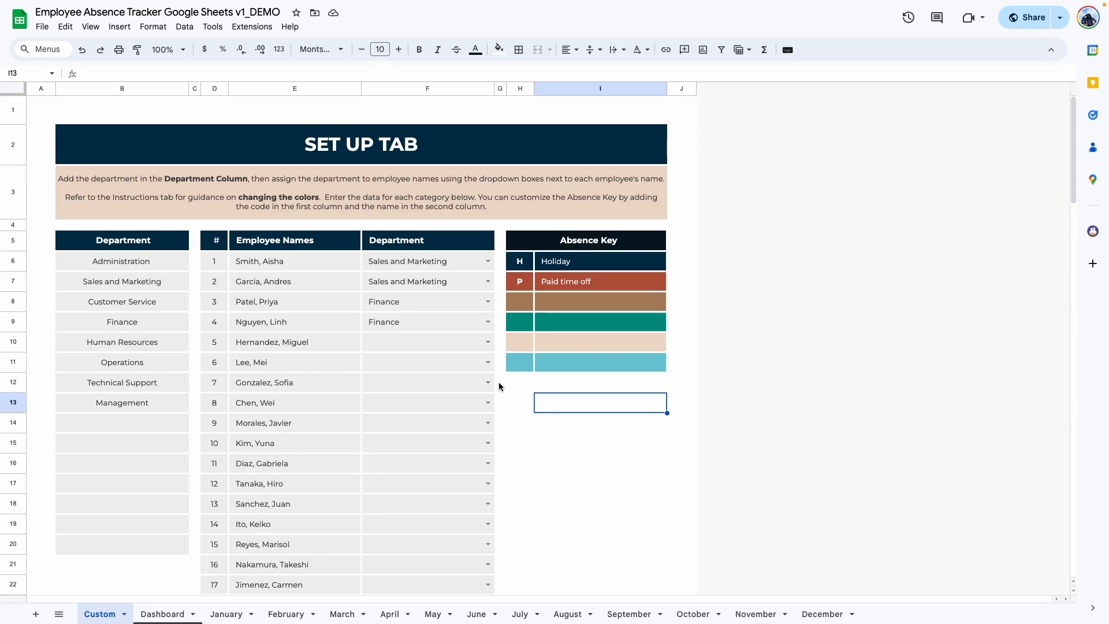
{"action": "key", "text": "ctrl+z"}
{"action": "key", "text": "ctrl+z"}
{"action": "key", "text": "ctrl+z"}
{"action": "key", "text": "ctrl+z"}
{"action": "key", "text": "ctrl+z"}
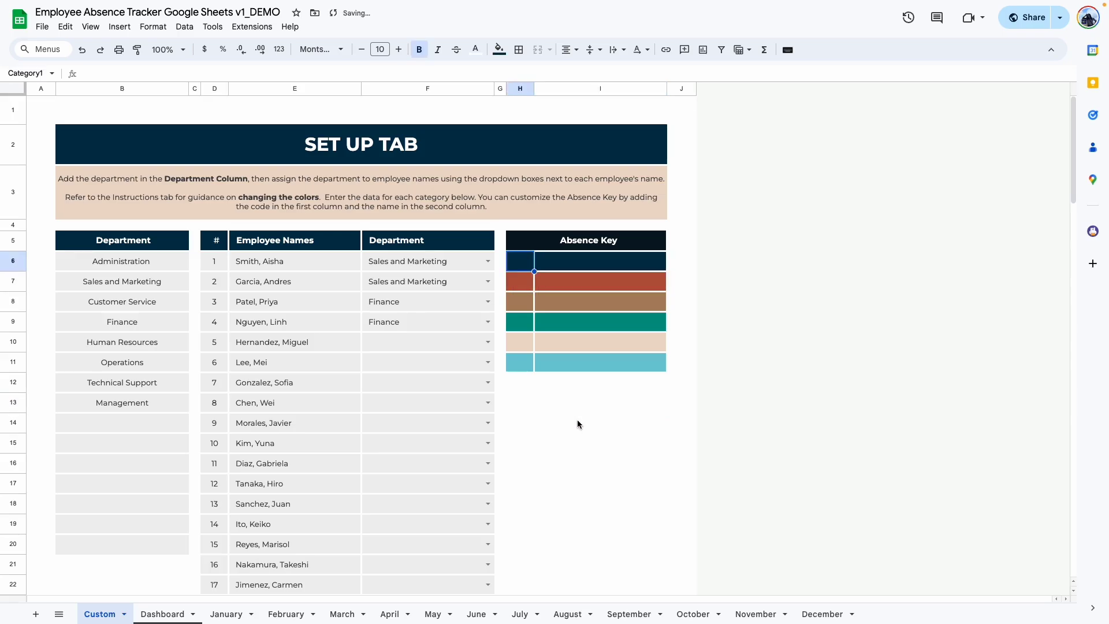
{"action": "left_click", "coordinate": [579, 428]}
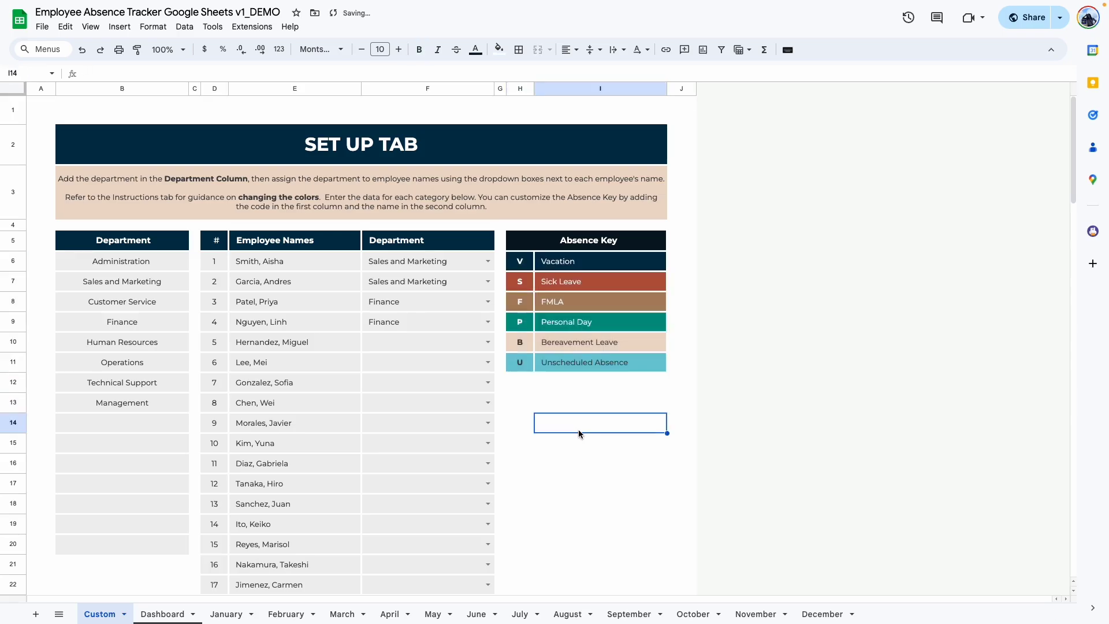
{"action": "key", "text": "Down"}
{"action": "key", "text": "Down"}
{"action": "key", "text": "Down"}
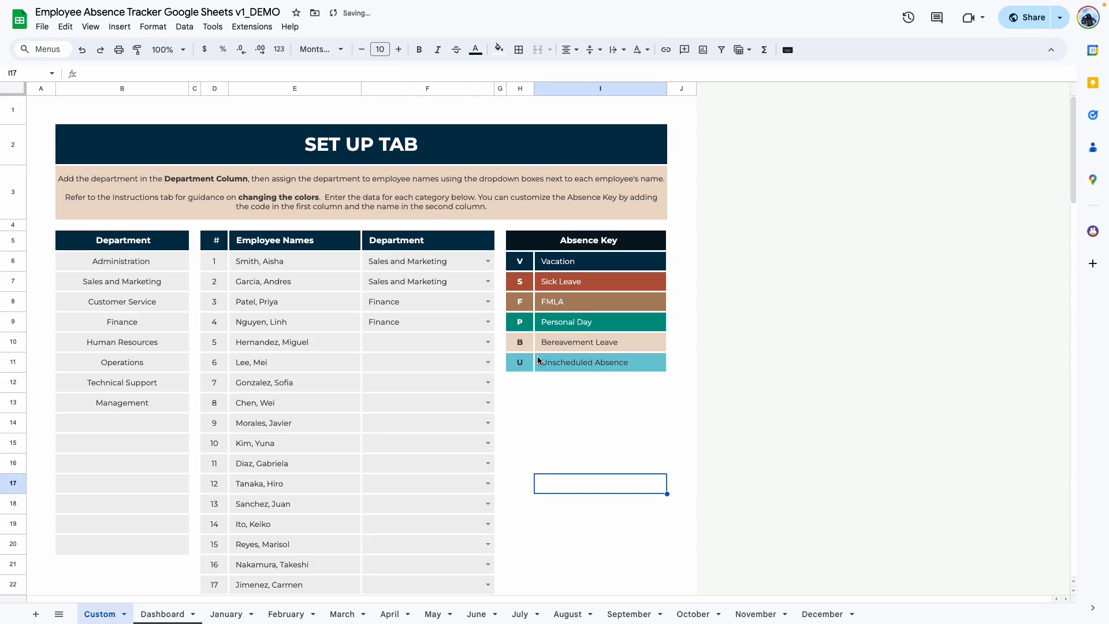
- Review the Absence Key entries and the colour-coded V and S entries on the January sheet
{"action": "left_click", "coordinate": [517, 266]}
{"action": "left_click", "coordinate": [567, 265]}
{"action": "left_click", "coordinate": [601, 286]}
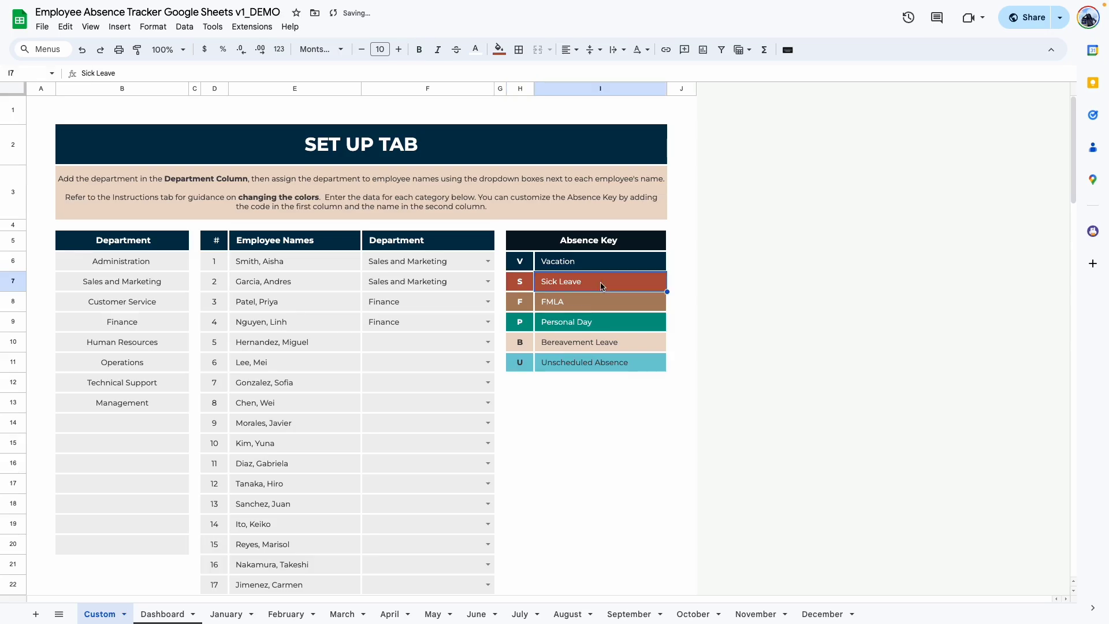
{"action": "left_click", "coordinate": [226, 614]}
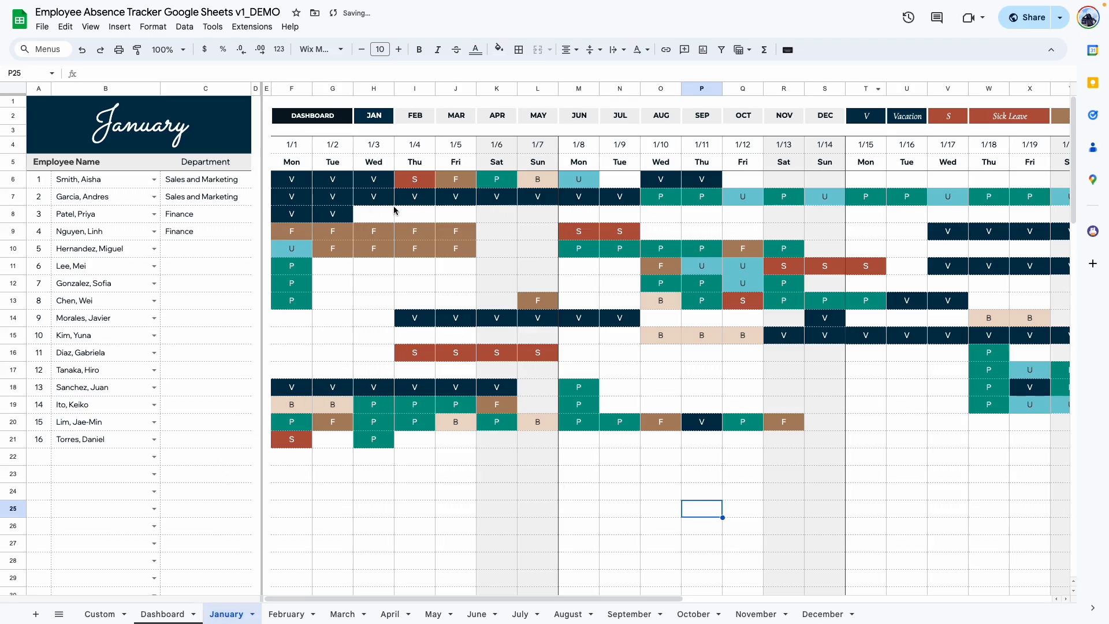
{"action": "left_click", "coordinate": [350, 184]}
{"action": "left_click", "coordinate": [386, 190]}
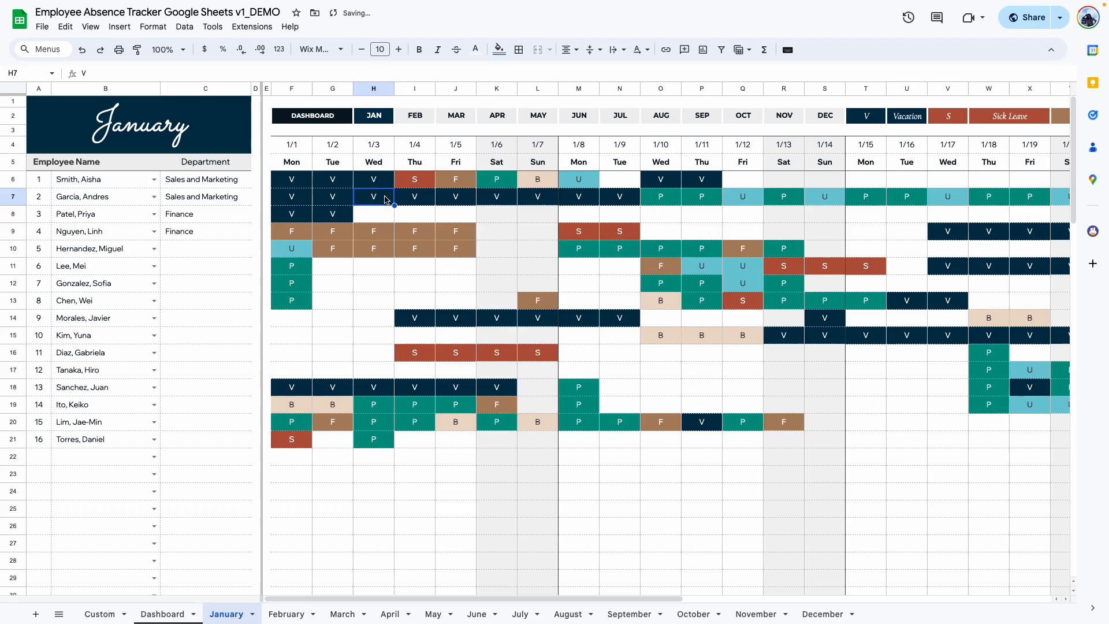
{"action": "left_click", "coordinate": [430, 193]}
{"action": "left_click", "coordinate": [572, 234]}
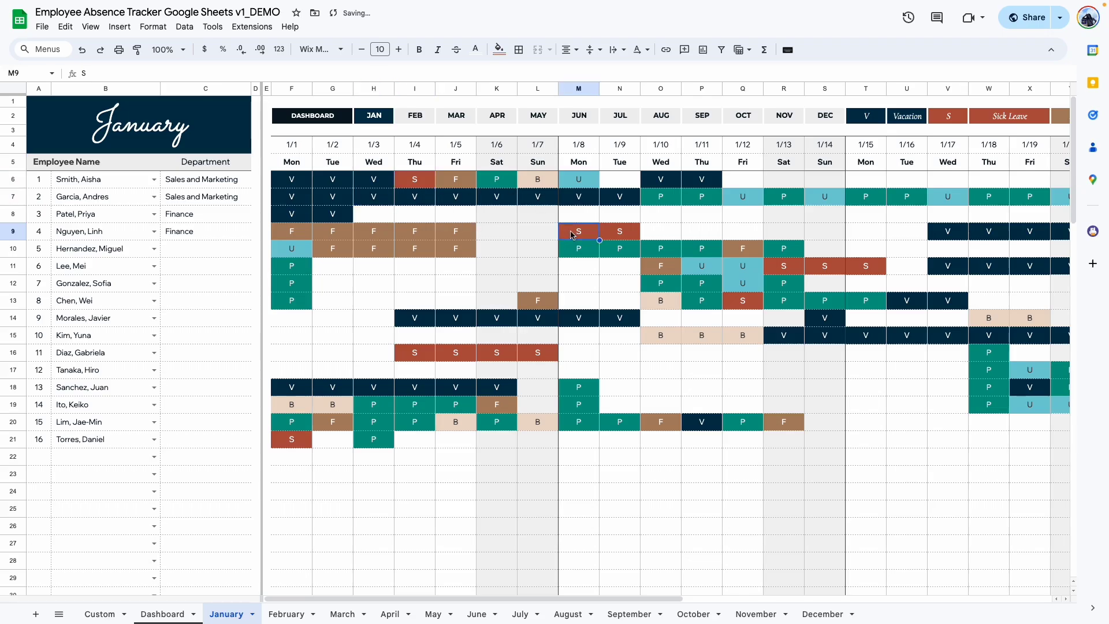
{"action": "left_click", "coordinate": [623, 237]}
{"action": "left_click_drag", "start_coordinate": [679, 599], "coordinate": [966, 601]}
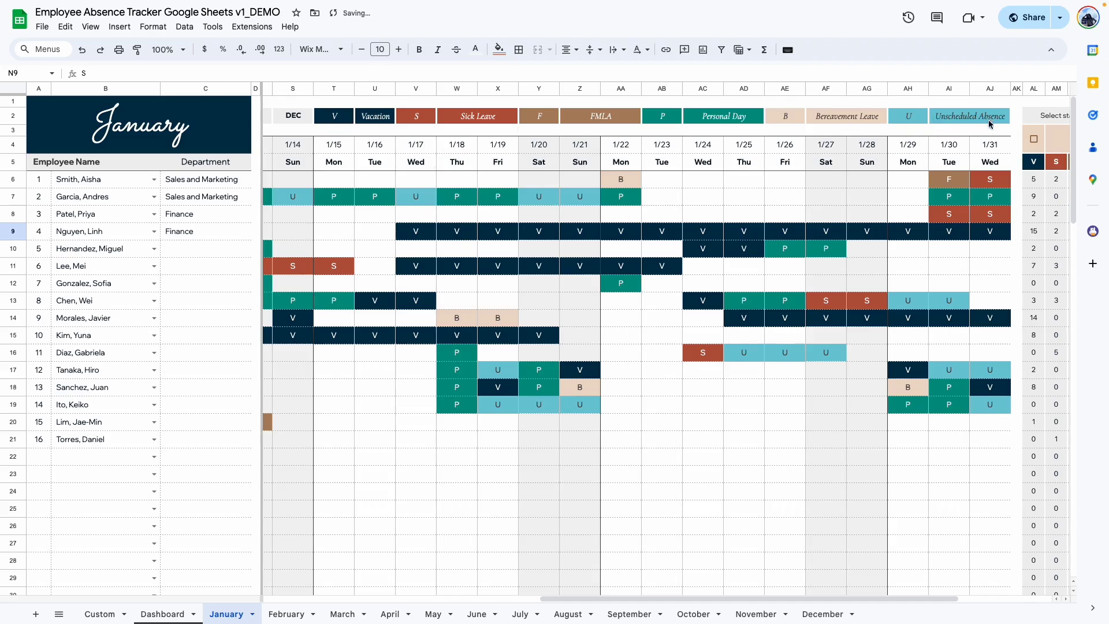
{"action": "left_click_drag", "start_coordinate": [831, 600], "coordinate": [924, 600]}
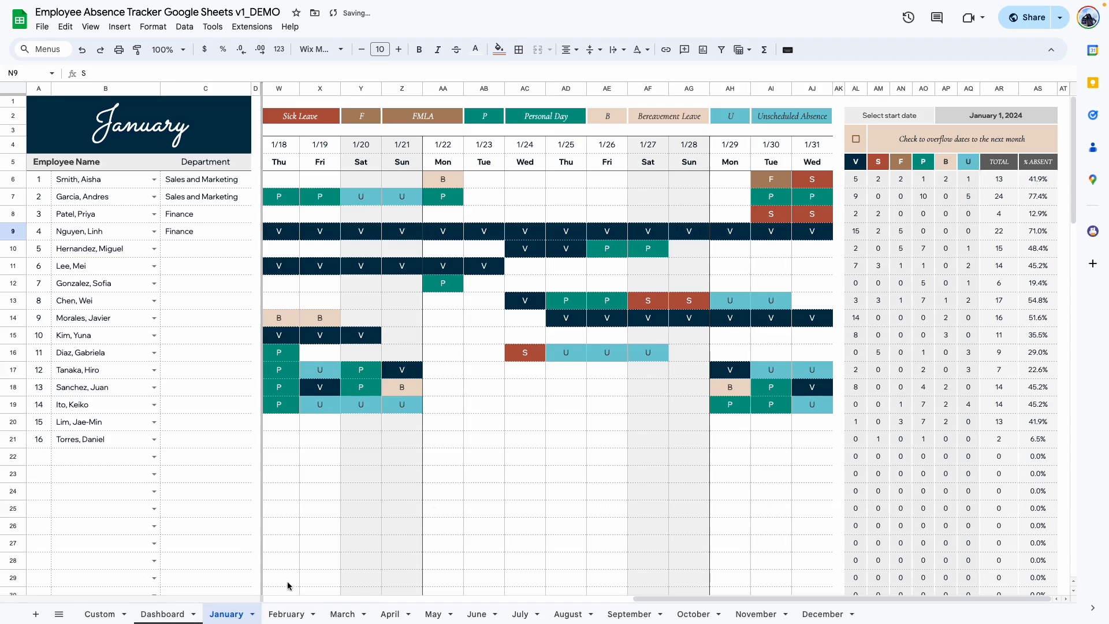
- Step through the February, March and April sheets to the Custom tab and show the fill colours
{"action": "left_click", "coordinate": [287, 614]}
{"action": "left_click", "coordinate": [342, 613]}
{"action": "left_click", "coordinate": [404, 616]}
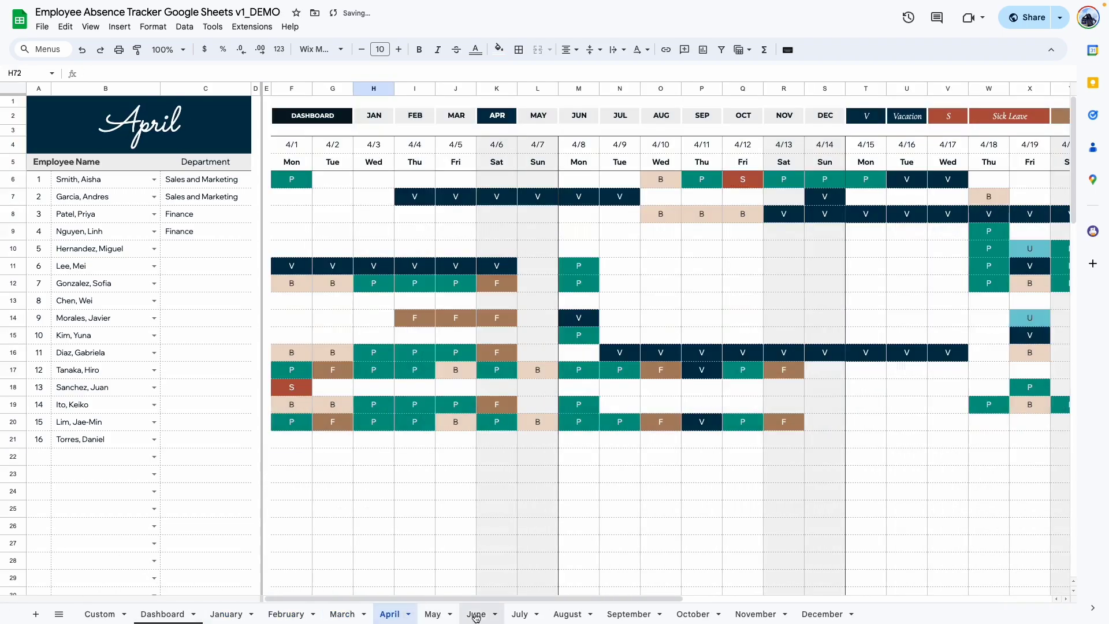
{"action": "left_click", "coordinate": [100, 614]}
{"action": "left_click", "coordinate": [498, 49]}
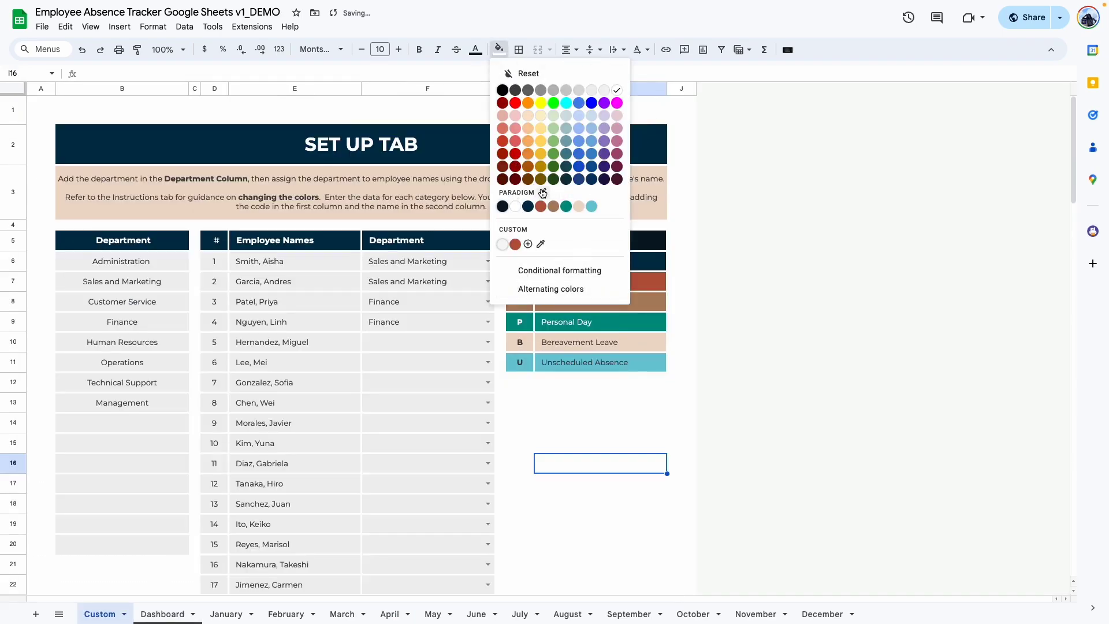
- Select the Absence Key range H6:I11 and its V cell, viewing the fill colours without applying one
{"action": "left_click", "coordinate": [600, 399]}
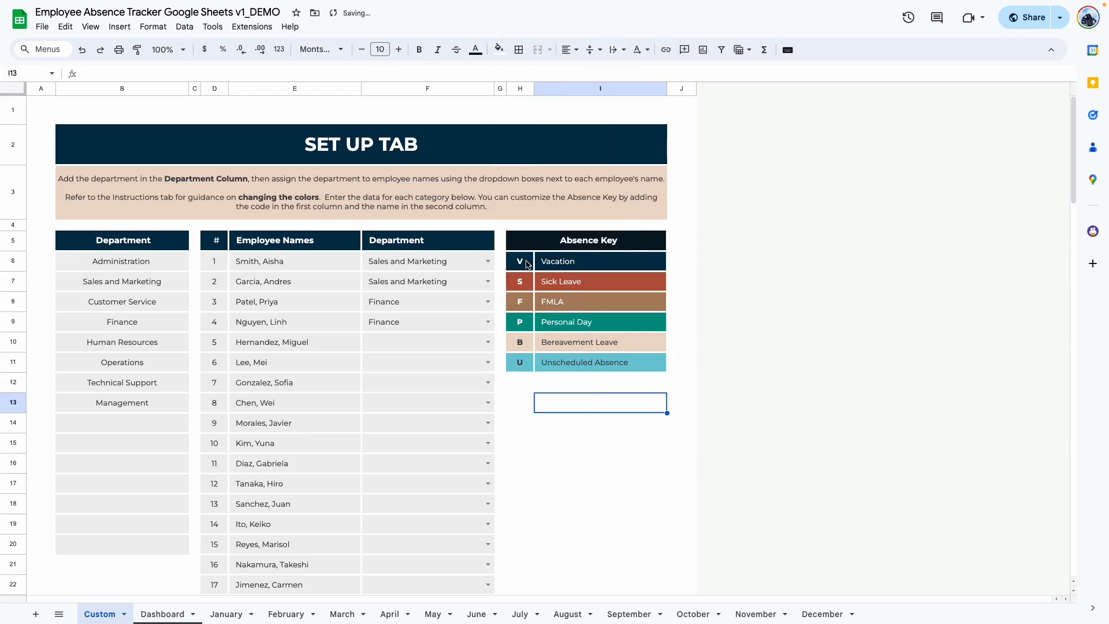
{"action": "left_click", "coordinate": [516, 258]}
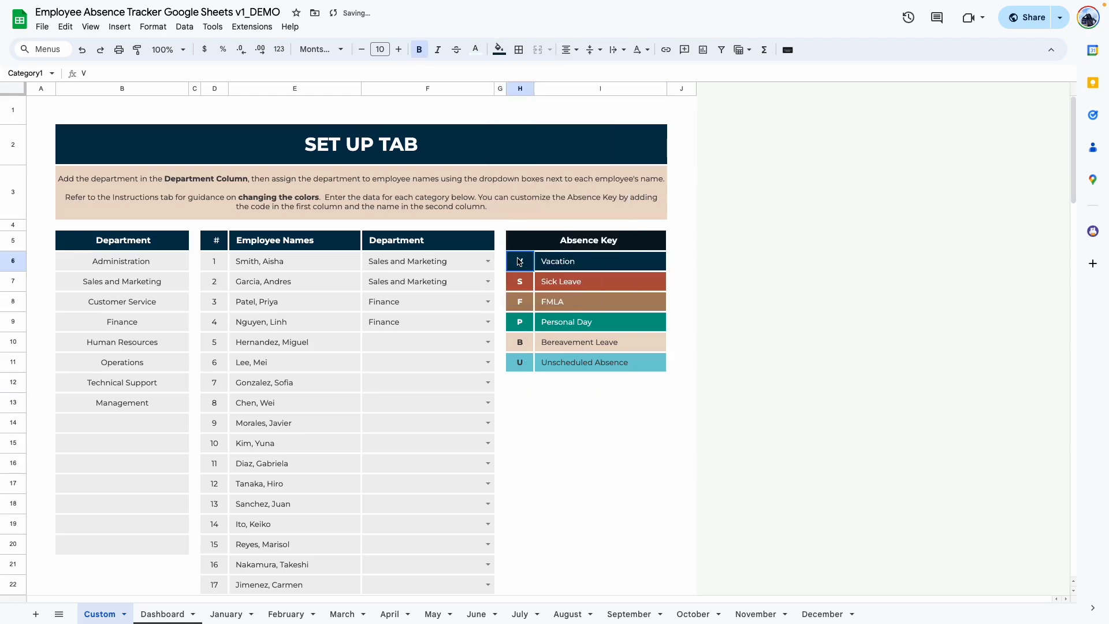
{"action": "left_click", "coordinate": [559, 406]}
{"action": "left_click", "coordinate": [516, 260]}
{"action": "left_click_drag", "start_coordinate": [516, 260], "coordinate": [611, 367]}
{"action": "left_click", "coordinate": [596, 398]}
{"action": "left_click", "coordinate": [515, 266]}
{"action": "left_click", "coordinate": [498, 49]}
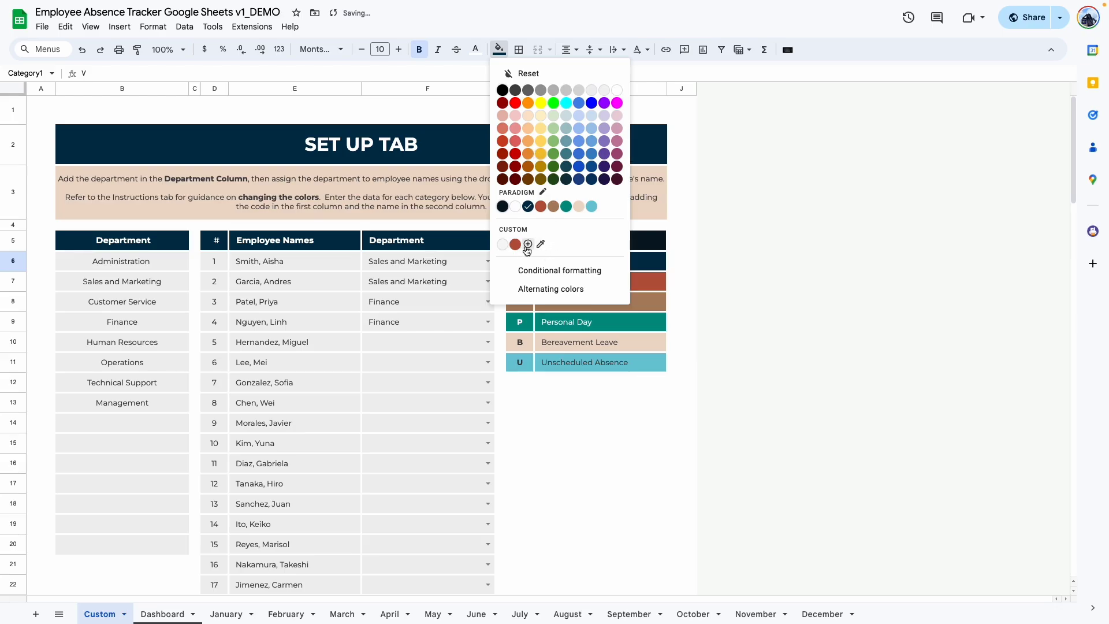
{"action": "left_click", "coordinate": [584, 403]}
- Fill the V code cell purple and check the January and February sheets
{"action": "left_click", "coordinate": [526, 268]}
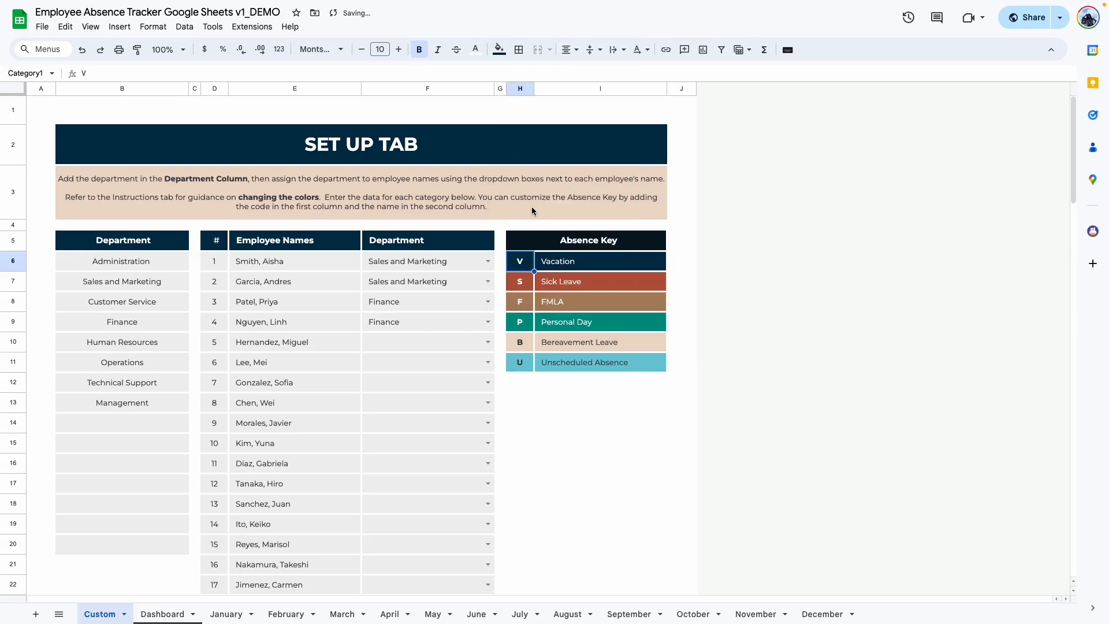
{"action": "left_click", "coordinate": [496, 51]}
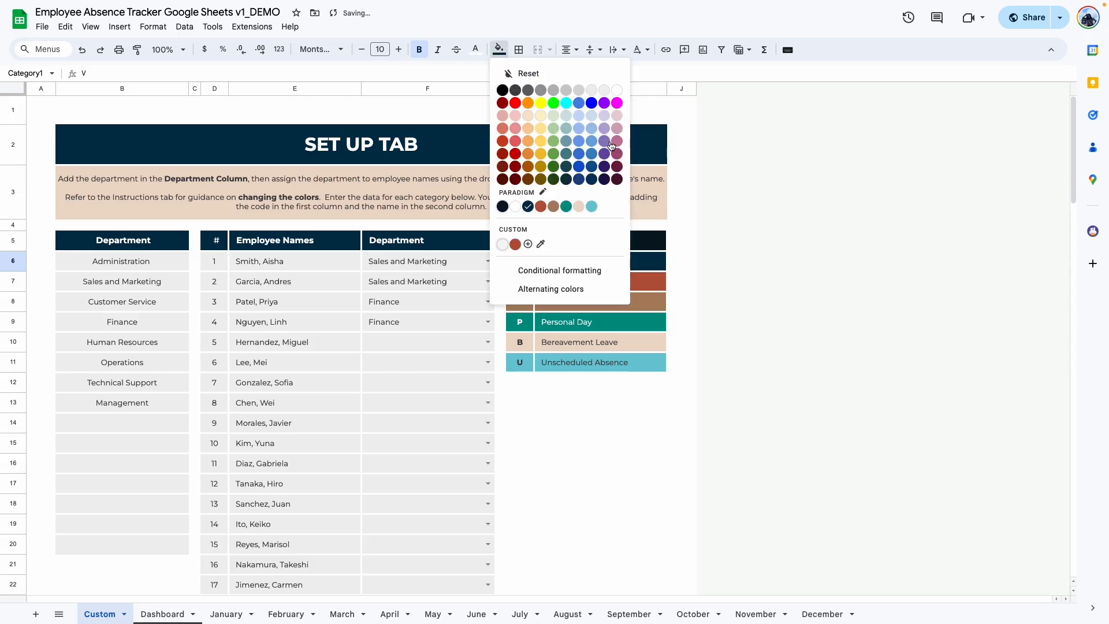
{"action": "left_click", "coordinate": [604, 153]}
{"action": "left_click", "coordinate": [598, 439]}
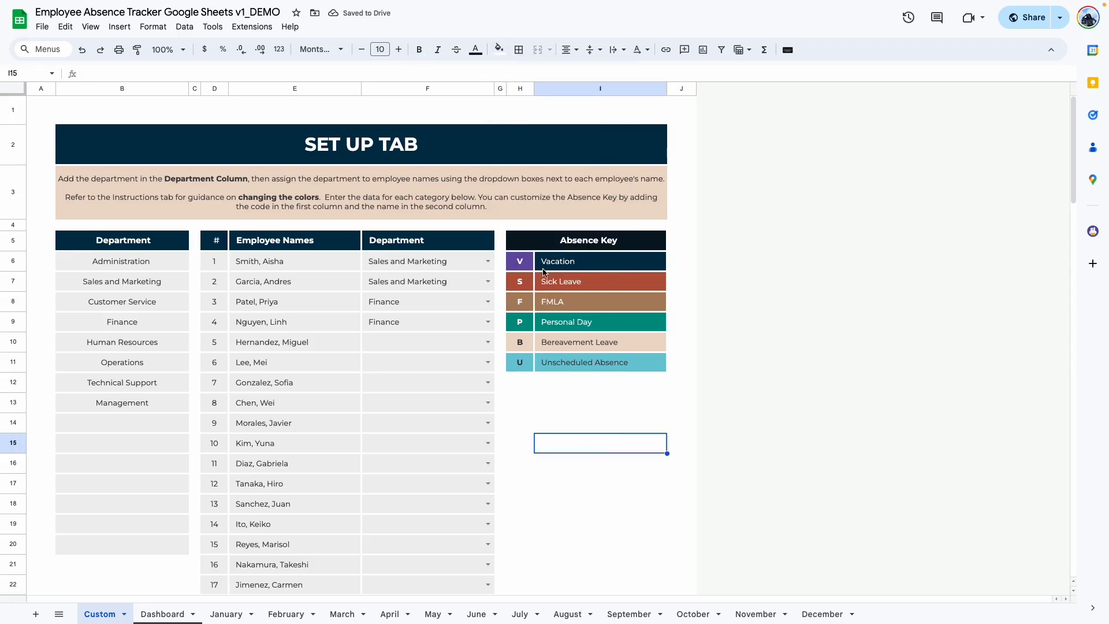
{"action": "left_click", "coordinate": [228, 611]}
{"action": "left_click", "coordinate": [283, 613]}
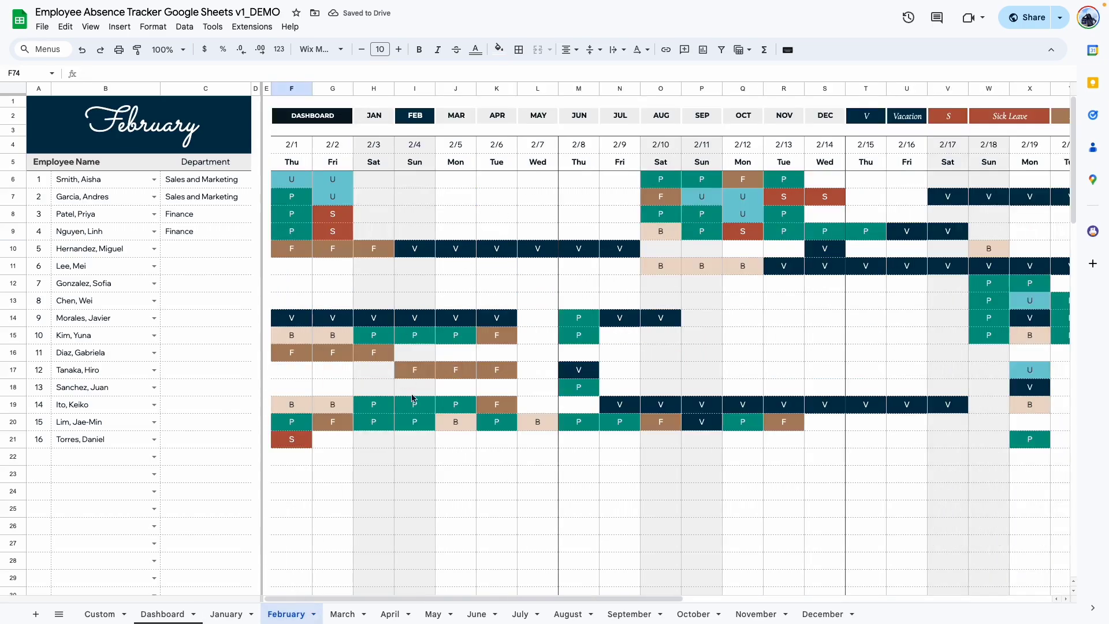
{"action": "left_click", "coordinate": [122, 618]}
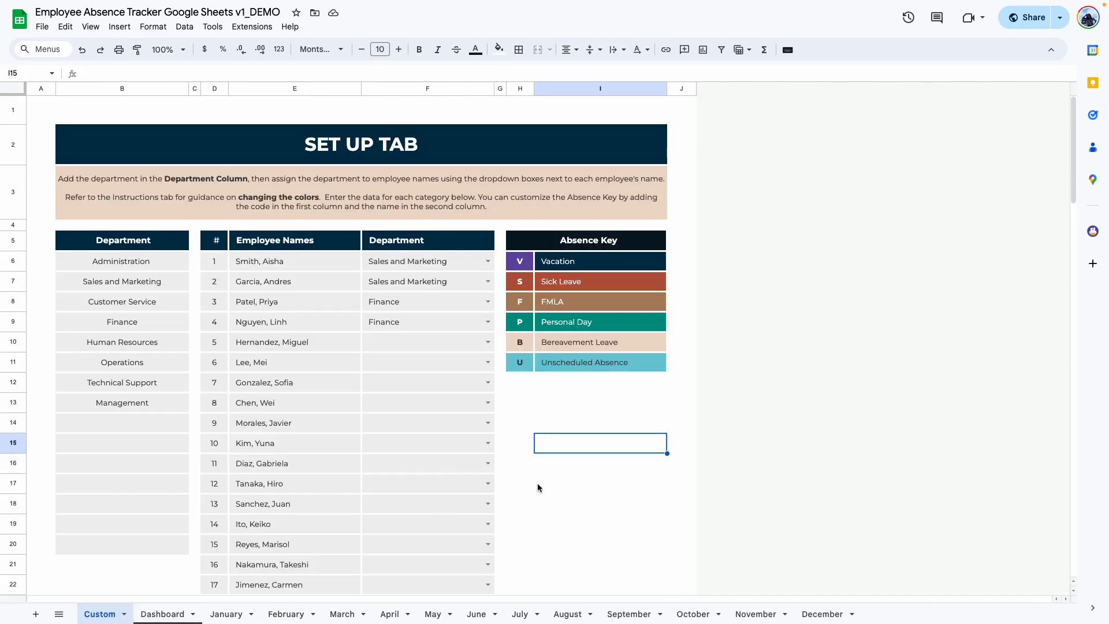
- Select the Vacation cell and open the Paradigm theme's colour settings from the fill menu
{"action": "left_click", "coordinate": [559, 489]}
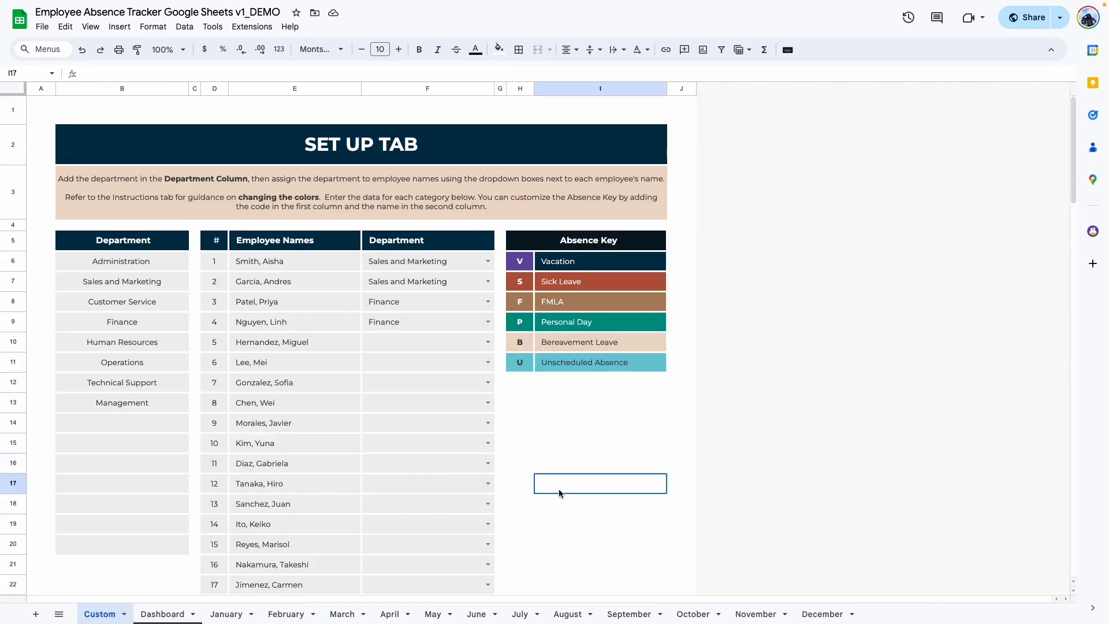
{"action": "left_click", "coordinate": [543, 267]}
{"action": "left_click", "coordinate": [599, 423]}
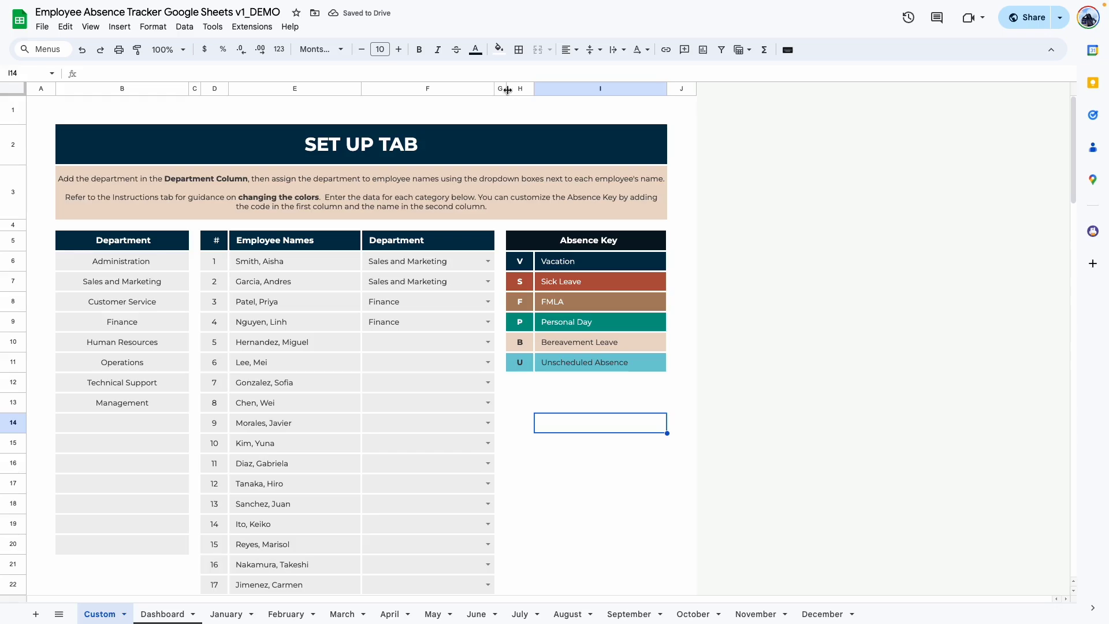
{"action": "left_click", "coordinate": [499, 50]}
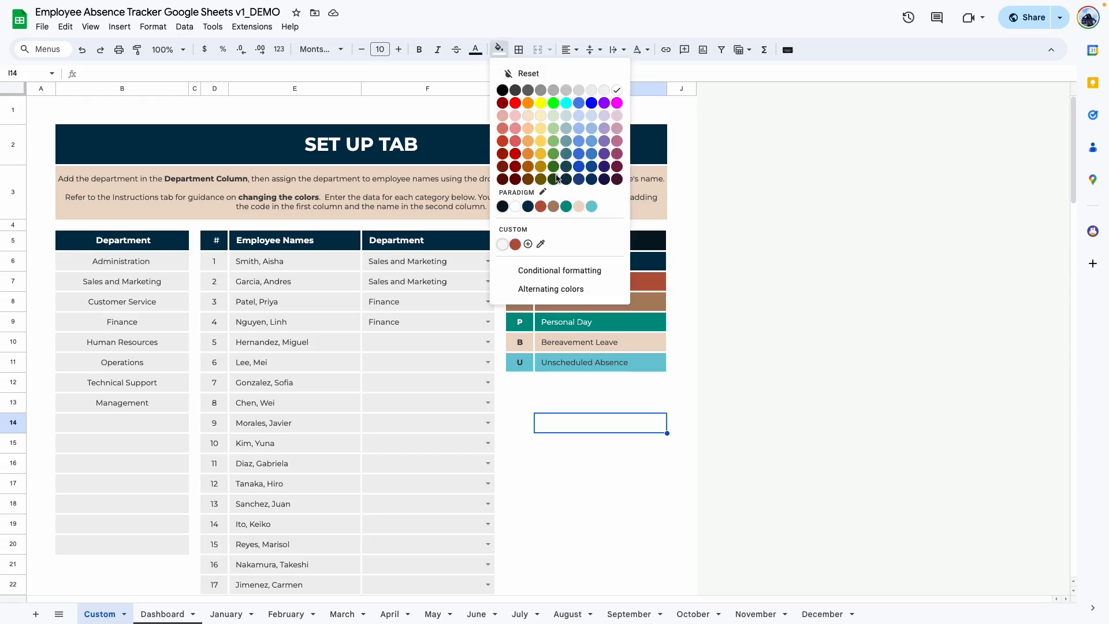
{"action": "left_click", "coordinate": [543, 193]}
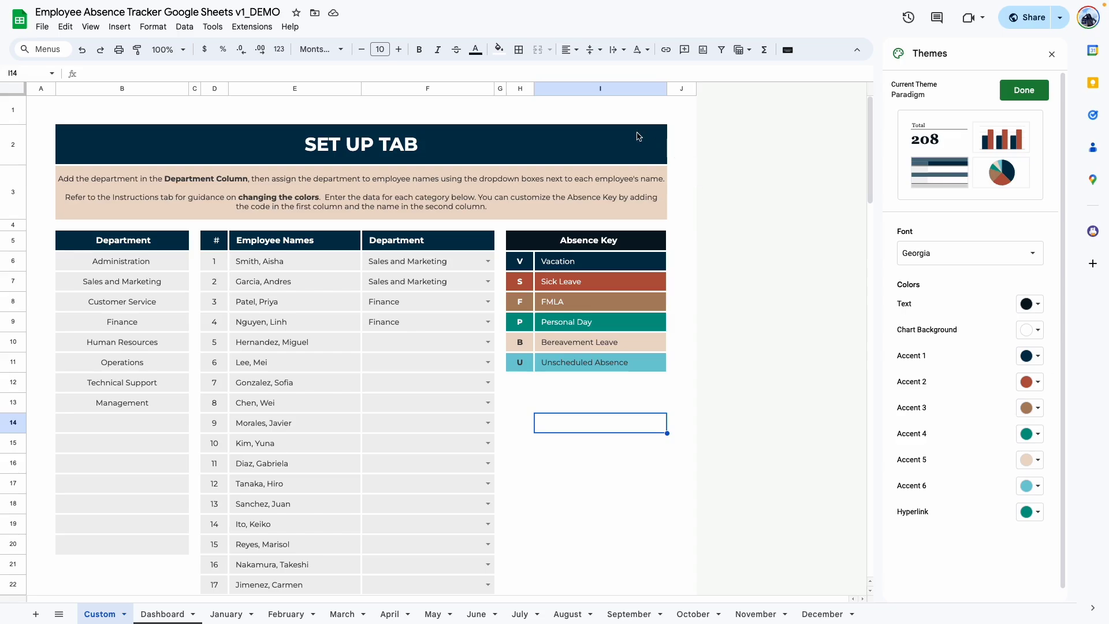
- Leave Paradigm customisation, scroll through the theme list and try the Cozy theme
{"action": "left_click", "coordinate": [1024, 90]}
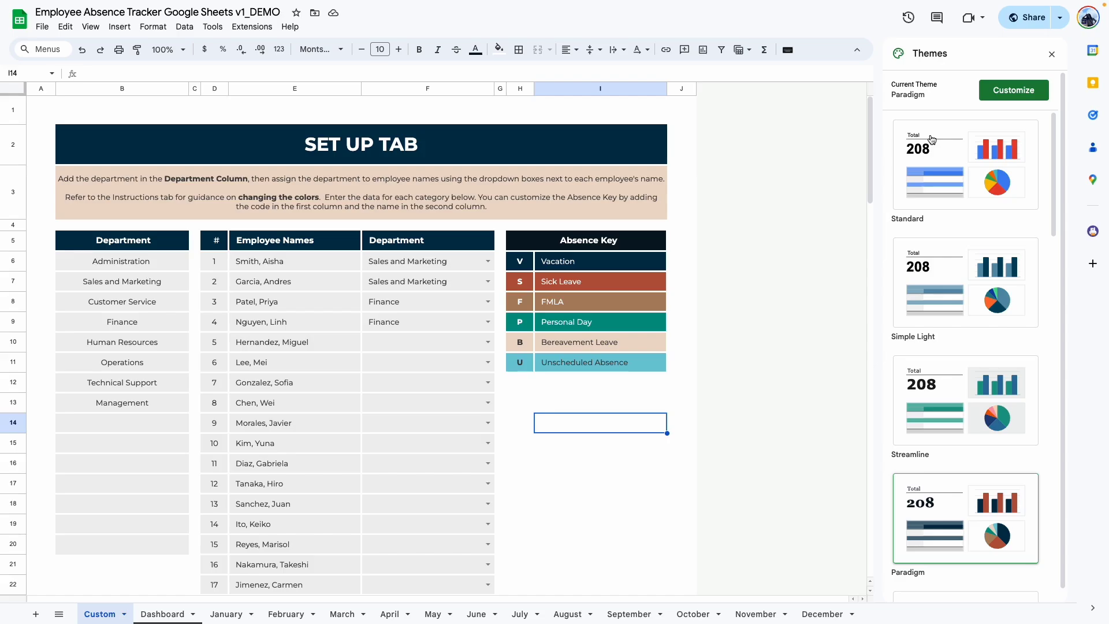
{"action": "scroll", "coordinate": [947, 248], "scroll_direction": "down", "scroll_amount": 7}
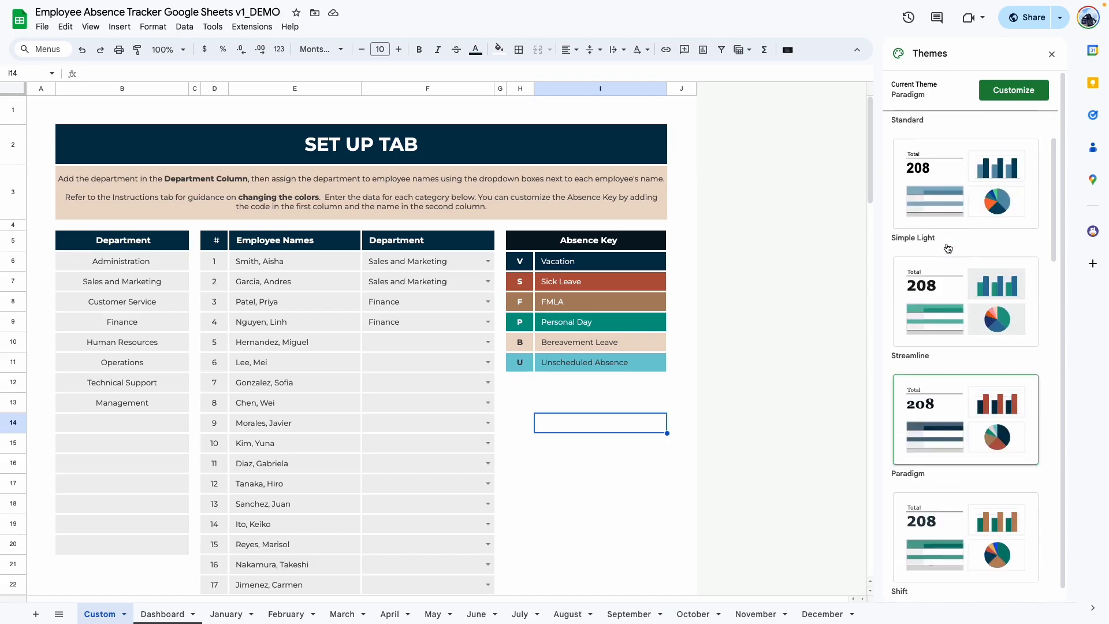
{"action": "scroll", "coordinate": [948, 248], "scroll_direction": "down", "scroll_amount": 6}
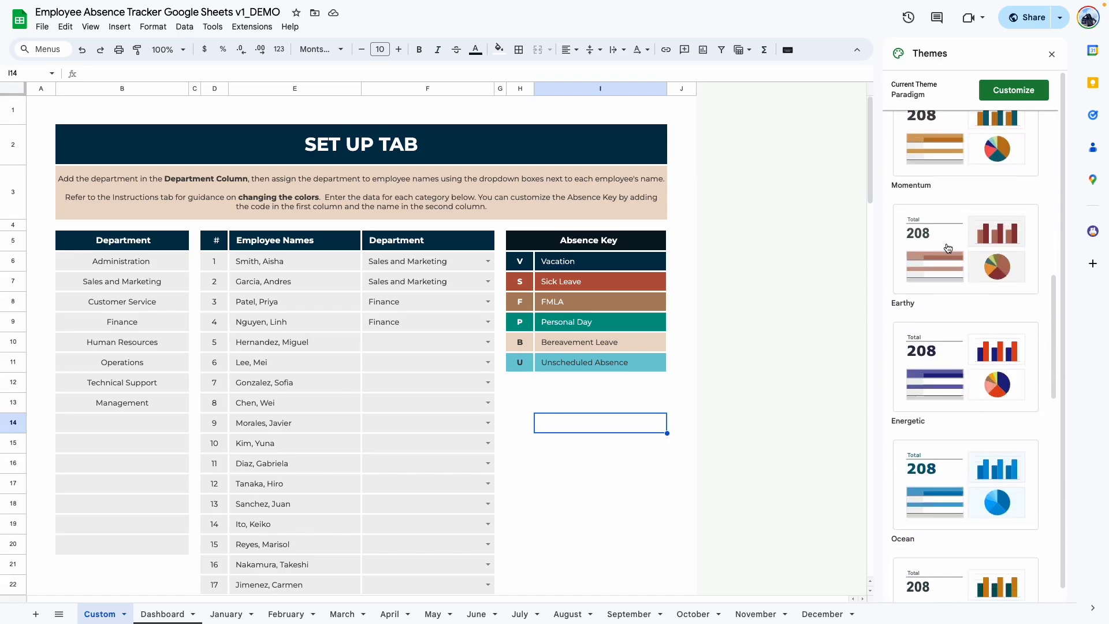
{"action": "scroll", "coordinate": [948, 249], "scroll_direction": "down", "scroll_amount": 2}
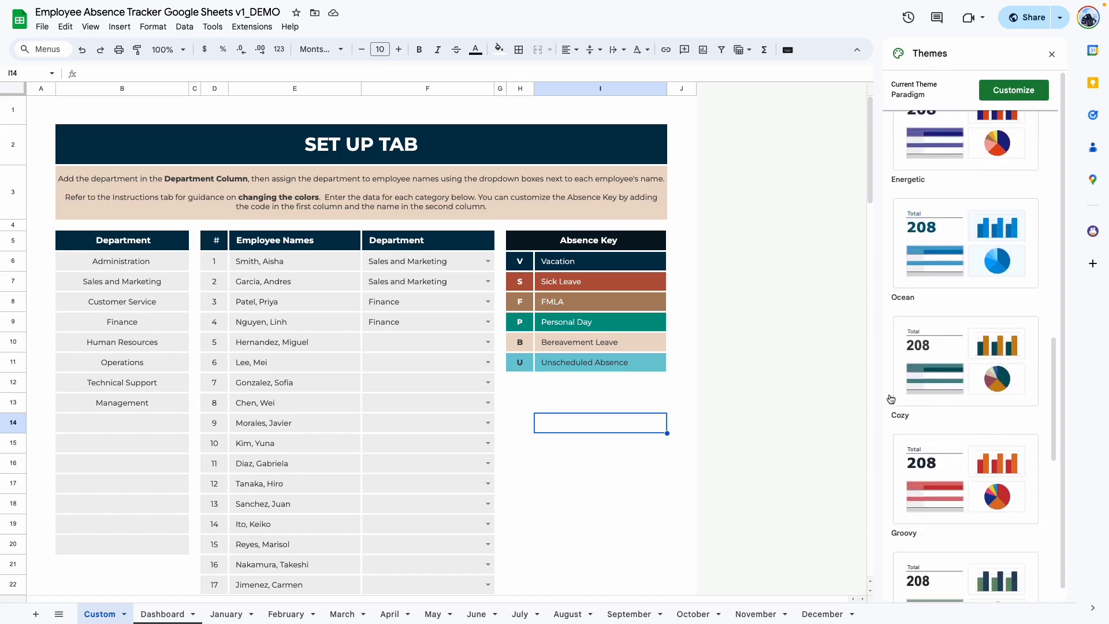
{"action": "left_click", "coordinate": [955, 364]}
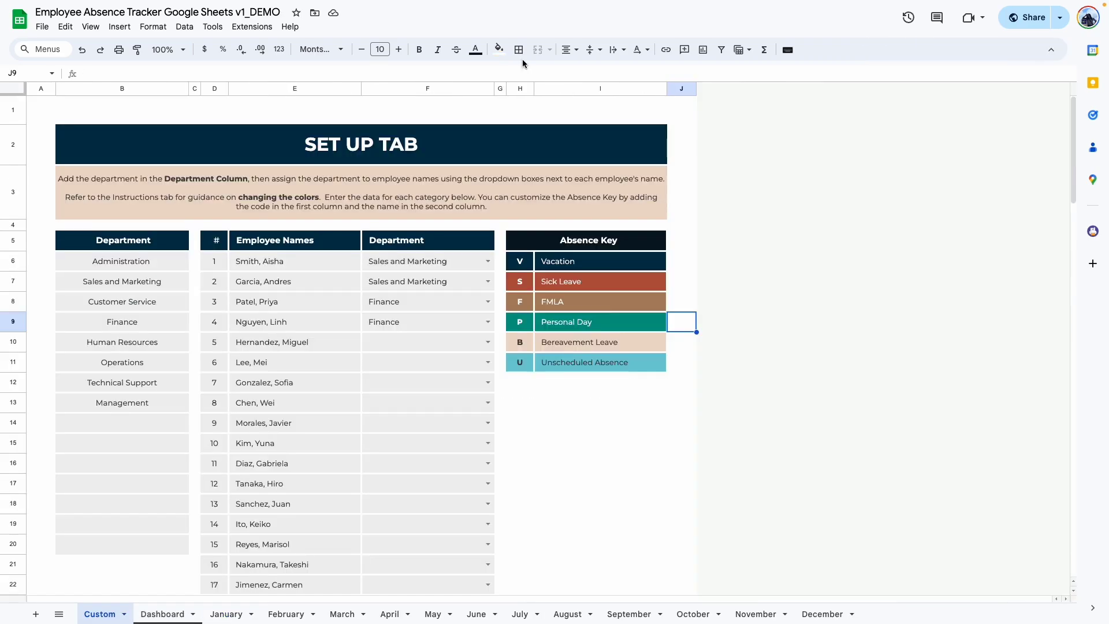
- Open the Paradigm theme's colour customisation from the Fill color menu
{"action": "left_click", "coordinate": [499, 49]}
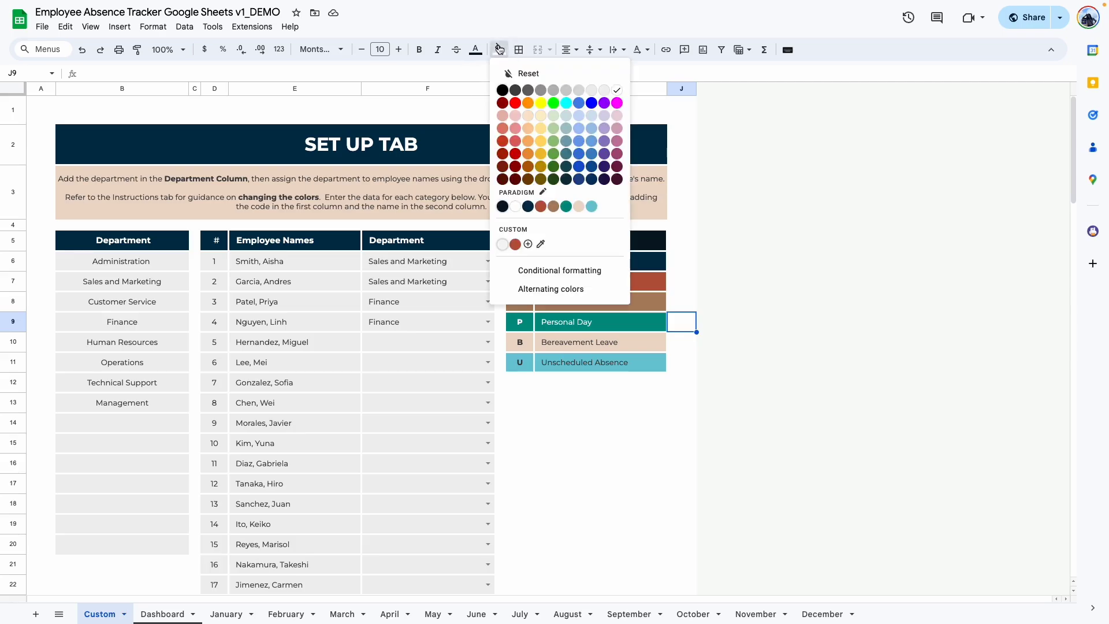
{"action": "left_click", "coordinate": [543, 194]}
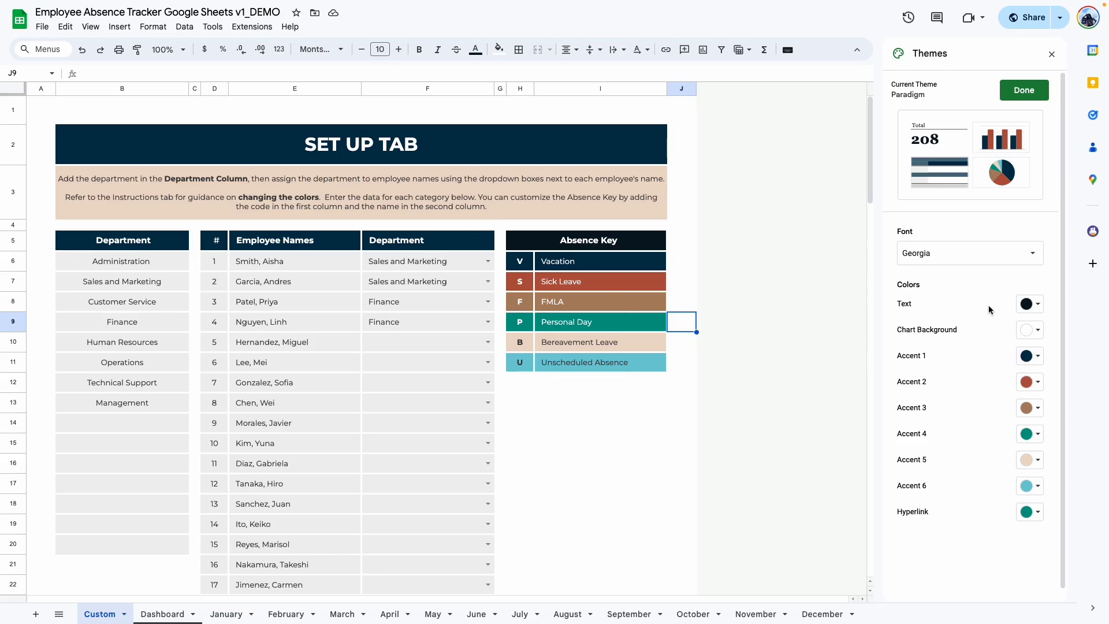
{"action": "left_click", "coordinate": [1032, 356]}
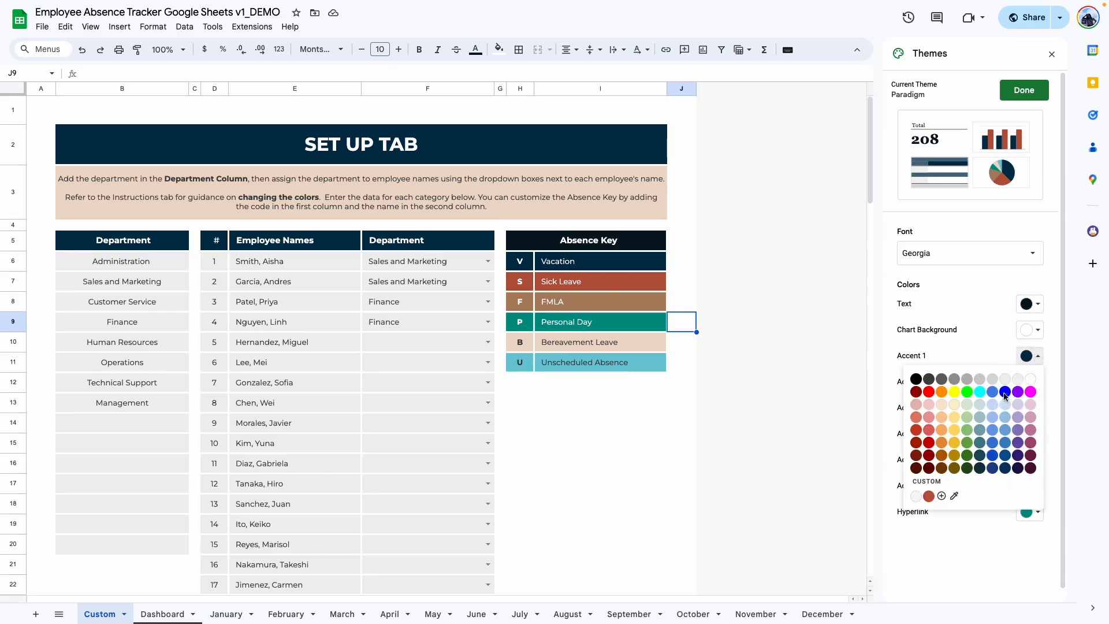
{"action": "left_click", "coordinate": [1018, 443]}
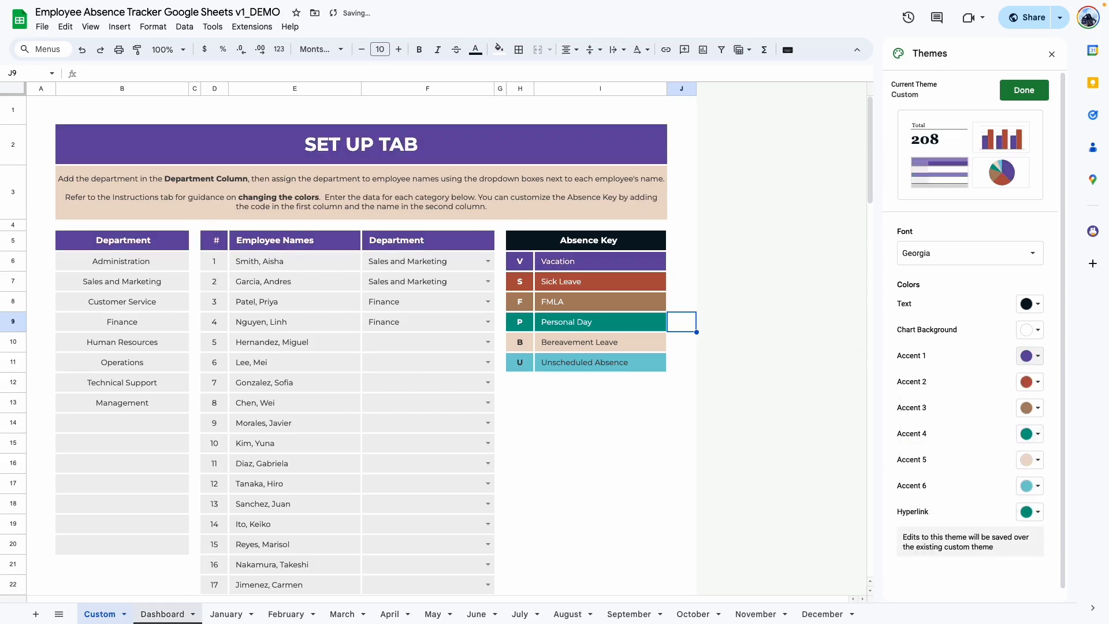
{"action": "left_click", "coordinate": [227, 614]}
{"action": "left_click", "coordinate": [343, 614]}
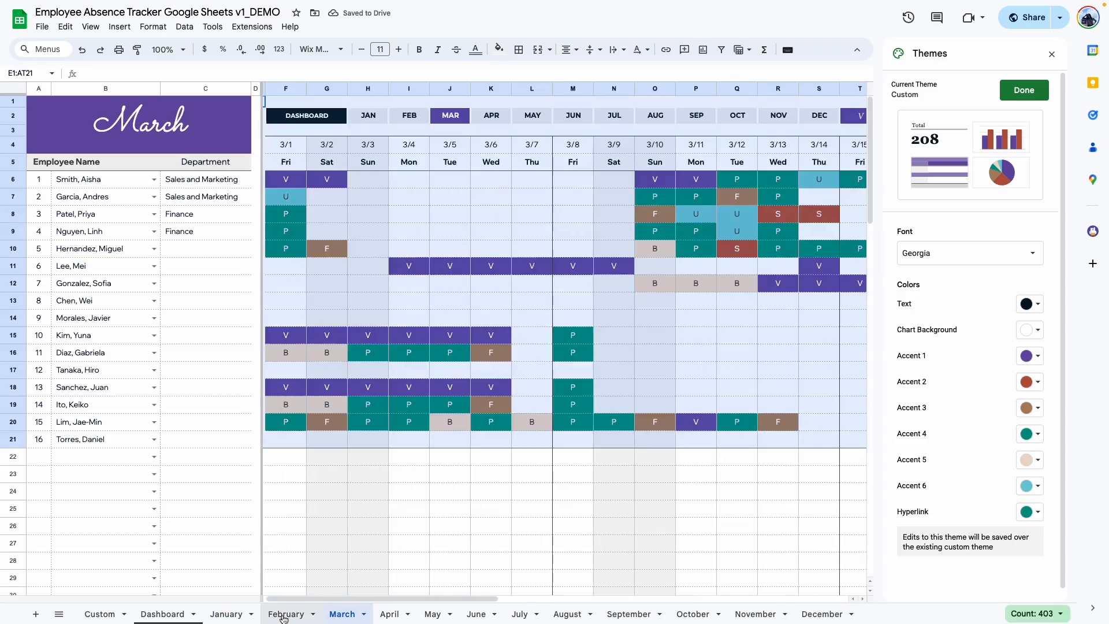
{"action": "left_click", "coordinate": [156, 614]}
{"action": "left_click", "coordinate": [103, 616]}
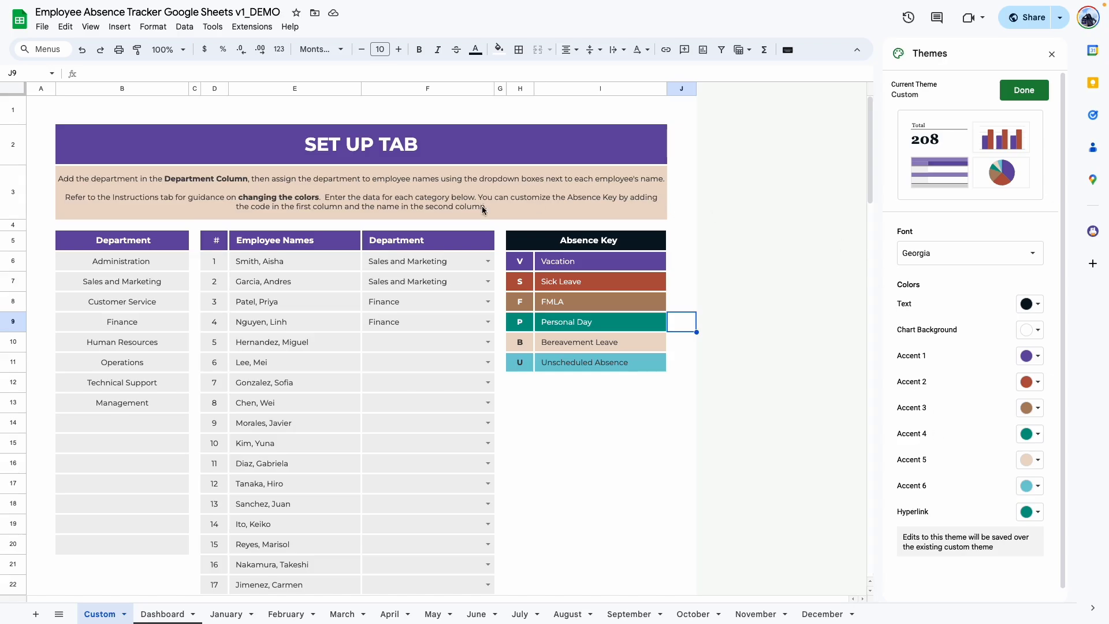
{"action": "key", "text": "ctrl+z"}
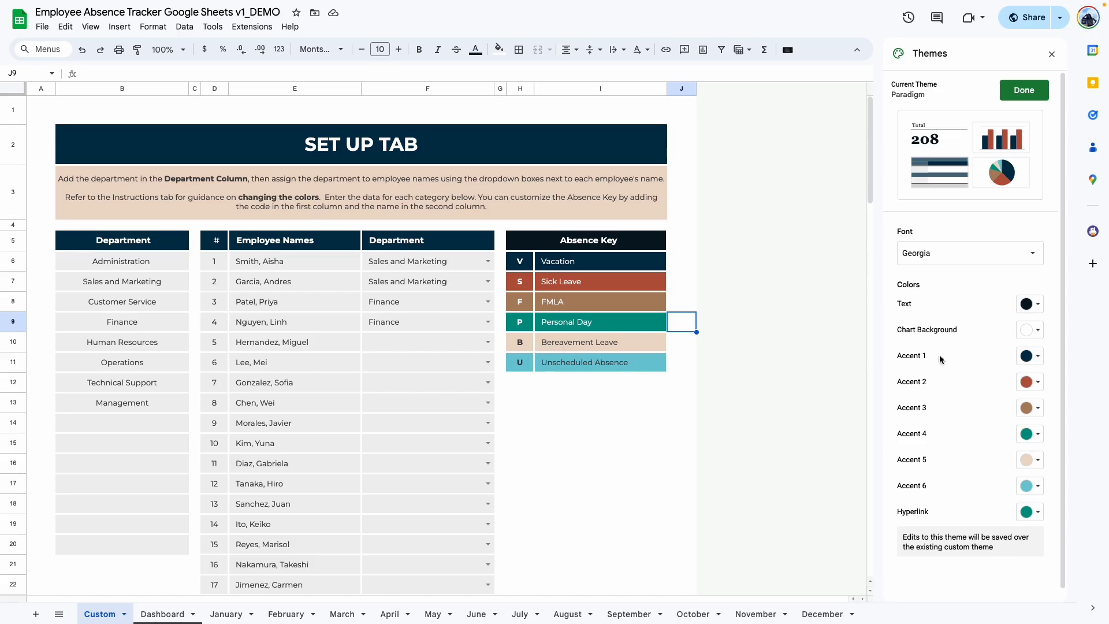
{"action": "left_click", "coordinate": [1036, 356]}
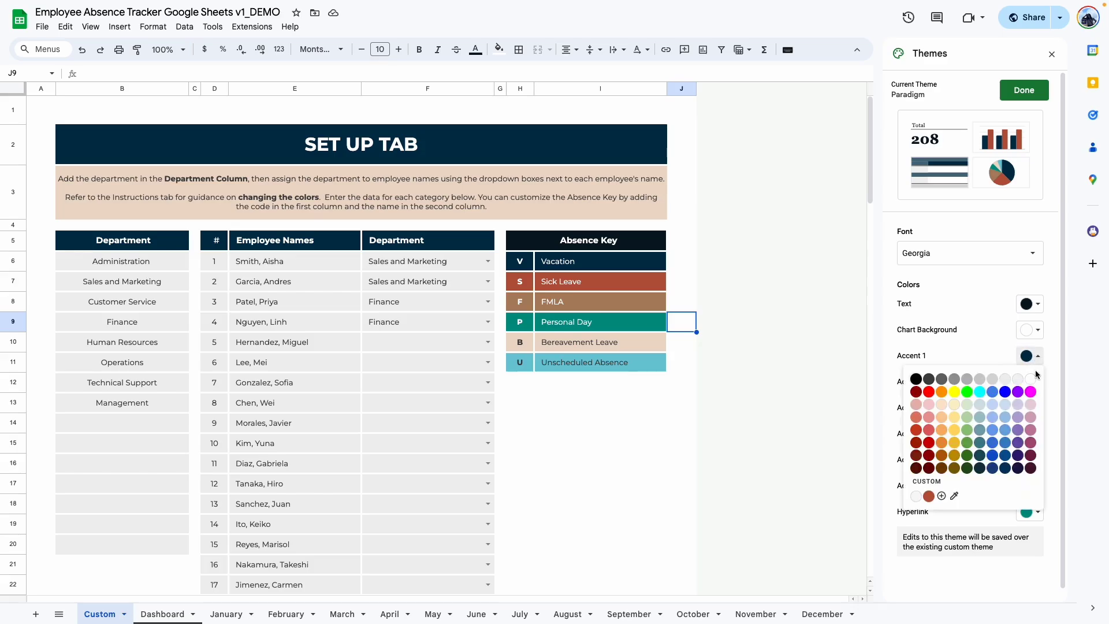
{"action": "left_click", "coordinate": [1033, 406]}
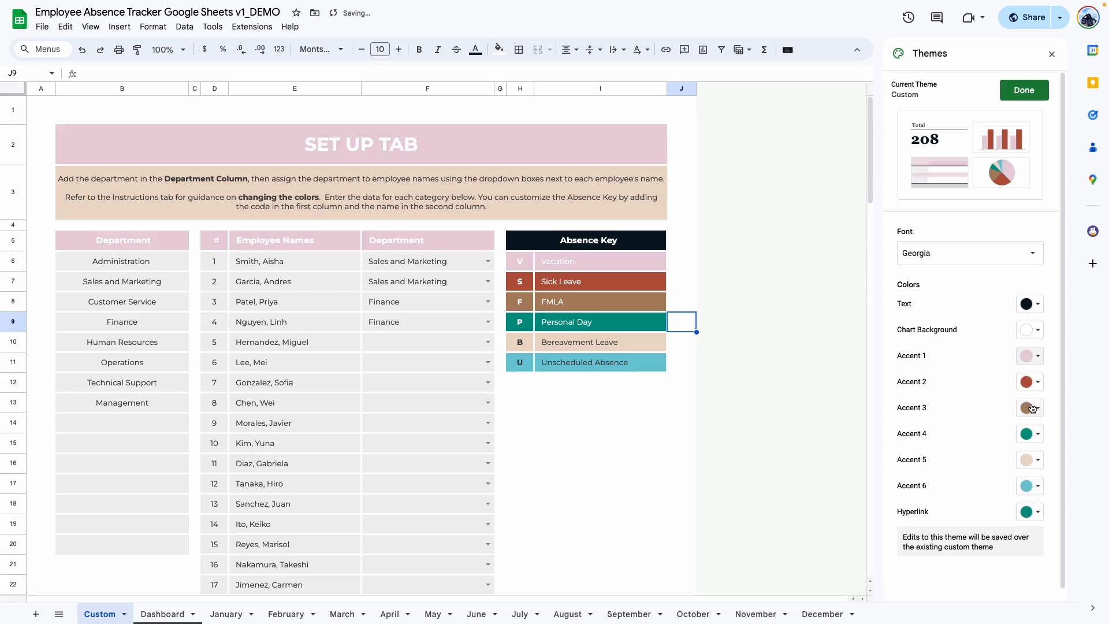
{"action": "left_click", "coordinate": [282, 155]}
{"action": "left_click", "coordinate": [475, 50]}
{"action": "left_click", "coordinate": [495, 95]}
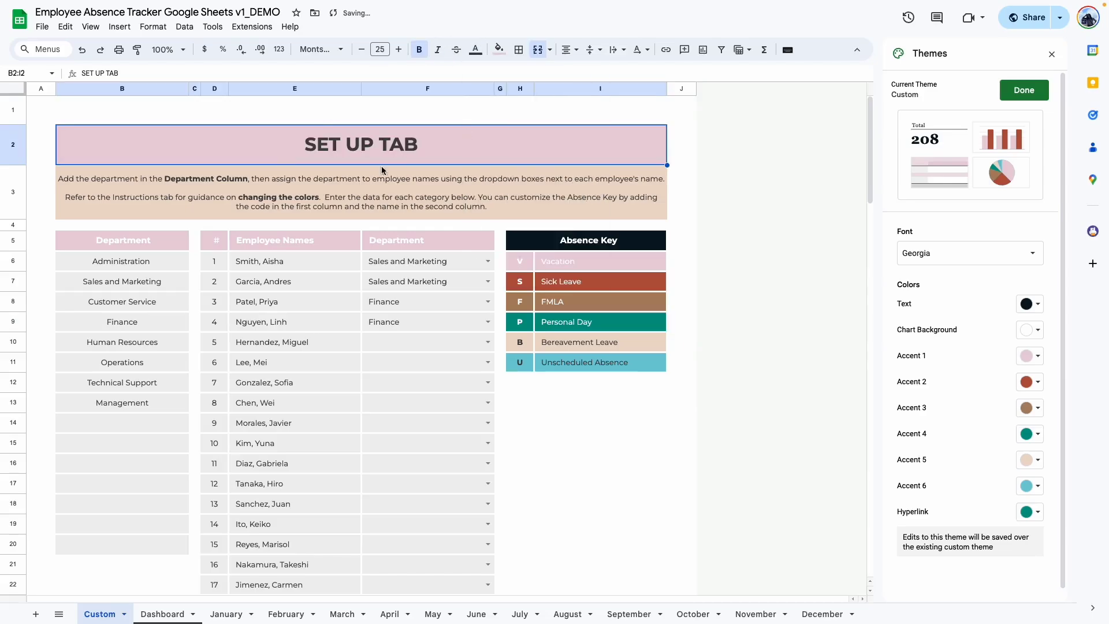
{"action": "left_click", "coordinate": [600, 422]}
{"action": "left_click_drag", "start_coordinate": [520, 261], "coordinate": [600, 261]}
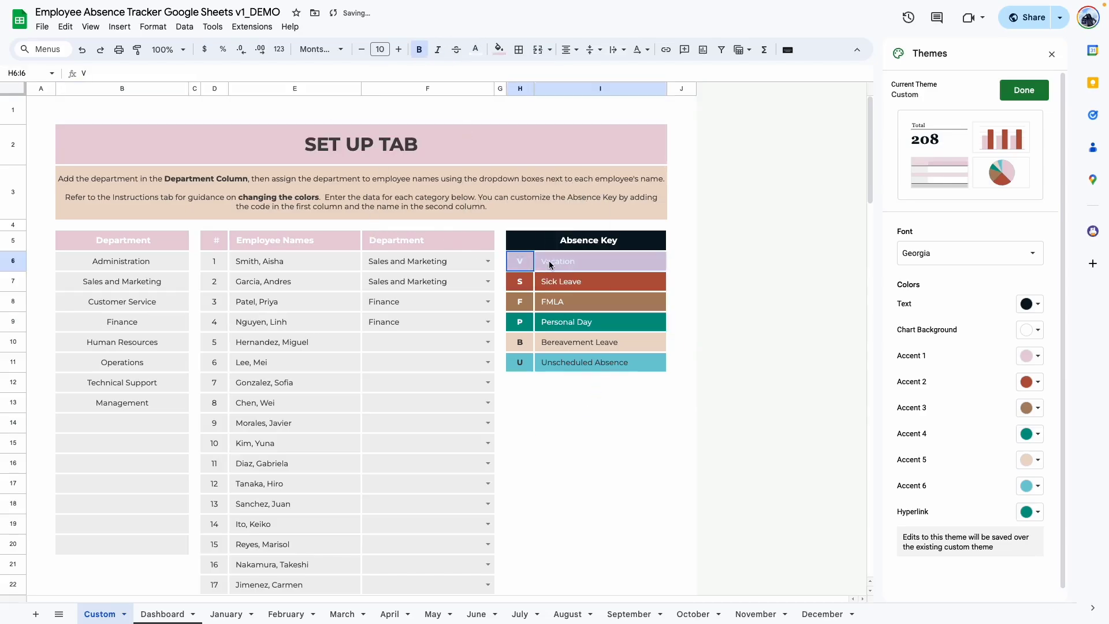
{"action": "left_click", "coordinate": [475, 50]}
{"action": "left_click", "coordinate": [492, 95]}
{"action": "key", "text": "ctrl+z"}
{"action": "key", "text": "ctrl+z"}
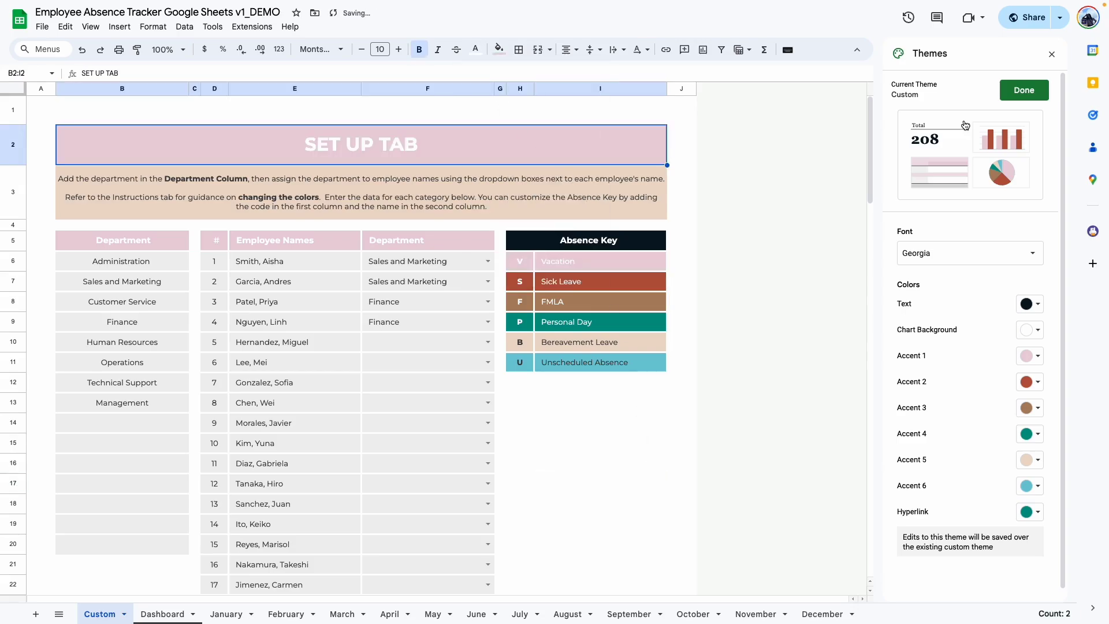
{"action": "key", "text": "ctrl+z"}
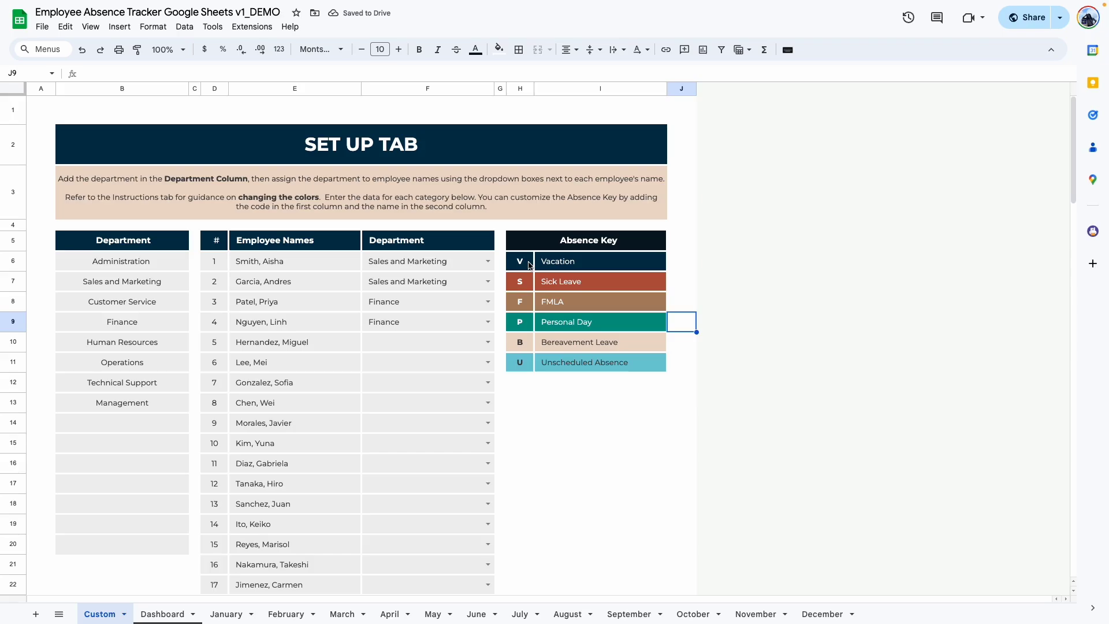
{"action": "left_click_drag", "start_coordinate": [529, 265], "coordinate": [607, 361]}
{"action": "left_click", "coordinate": [520, 462]}
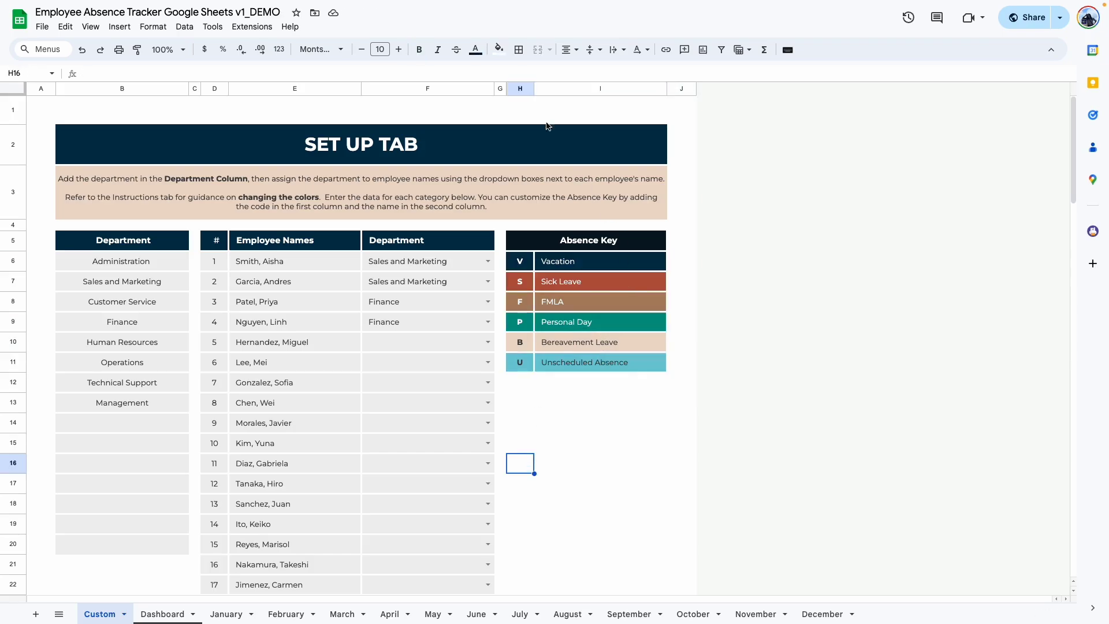
- Review Paradigm's colours and the theme list, then close Themes and show the Dashboard sheet
{"action": "left_click", "coordinate": [499, 50]}
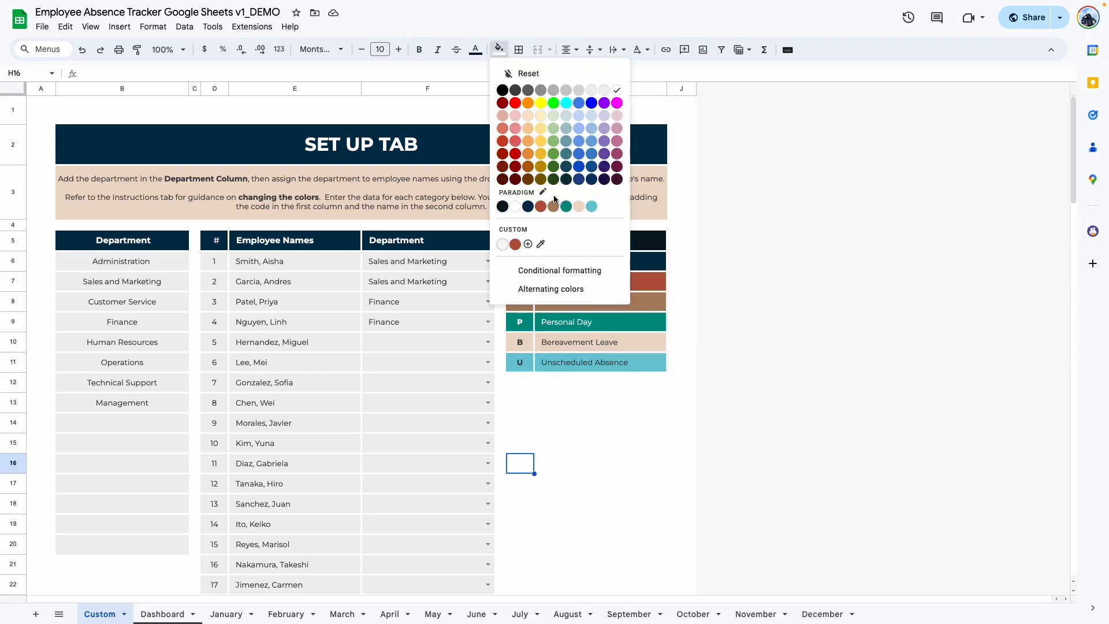
{"action": "left_click", "coordinate": [543, 193]}
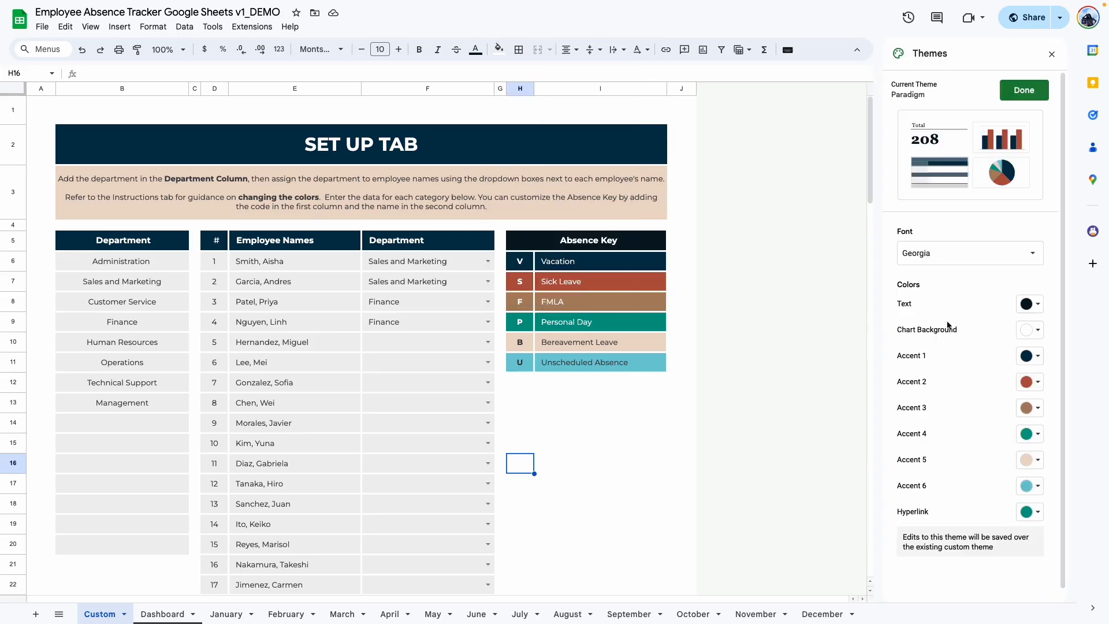
{"action": "left_click", "coordinate": [1029, 94]}
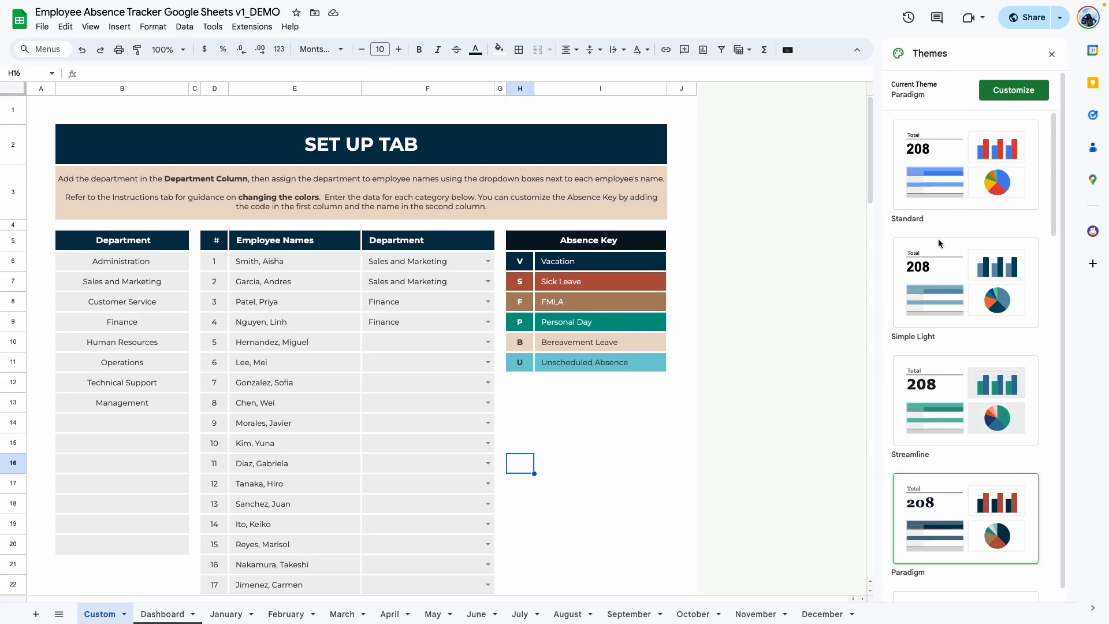
{"action": "scroll", "coordinate": [959, 312], "scroll_direction": "down", "scroll_amount": 10}
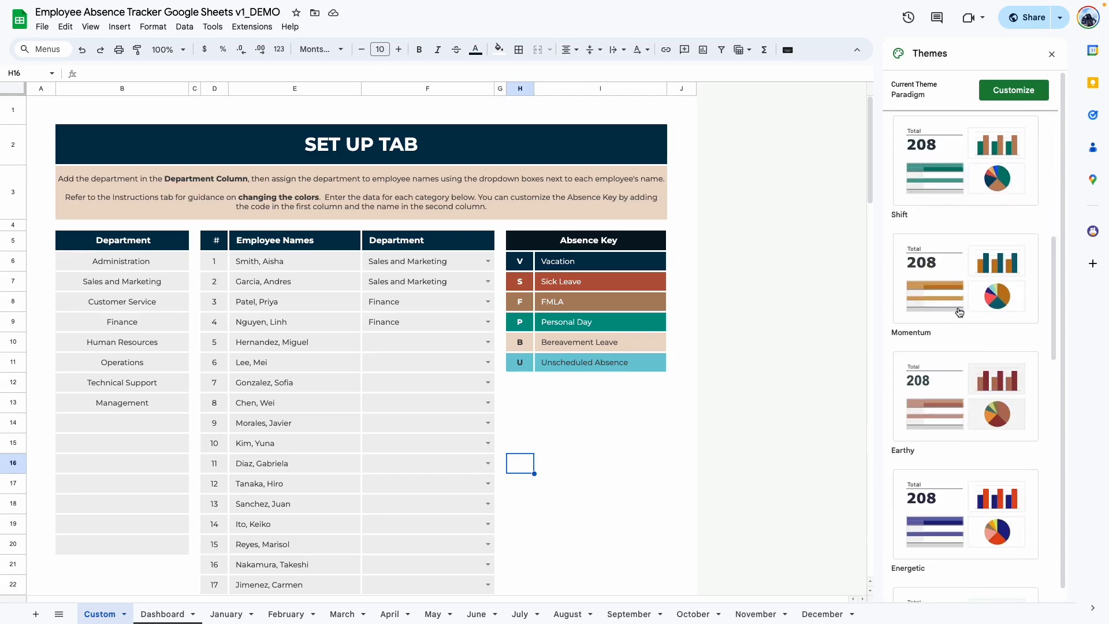
{"action": "left_click", "coordinate": [1051, 54]}
{"action": "left_click", "coordinate": [139, 612]}
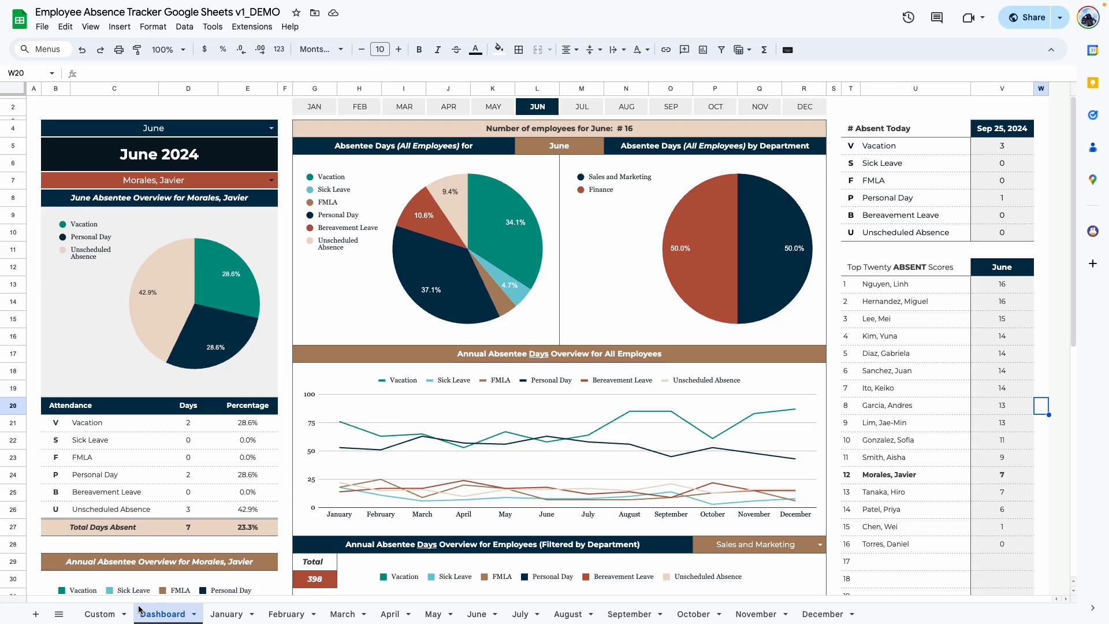
- Switch to the January absence sheet
{"action": "left_click", "coordinate": [226, 613]}
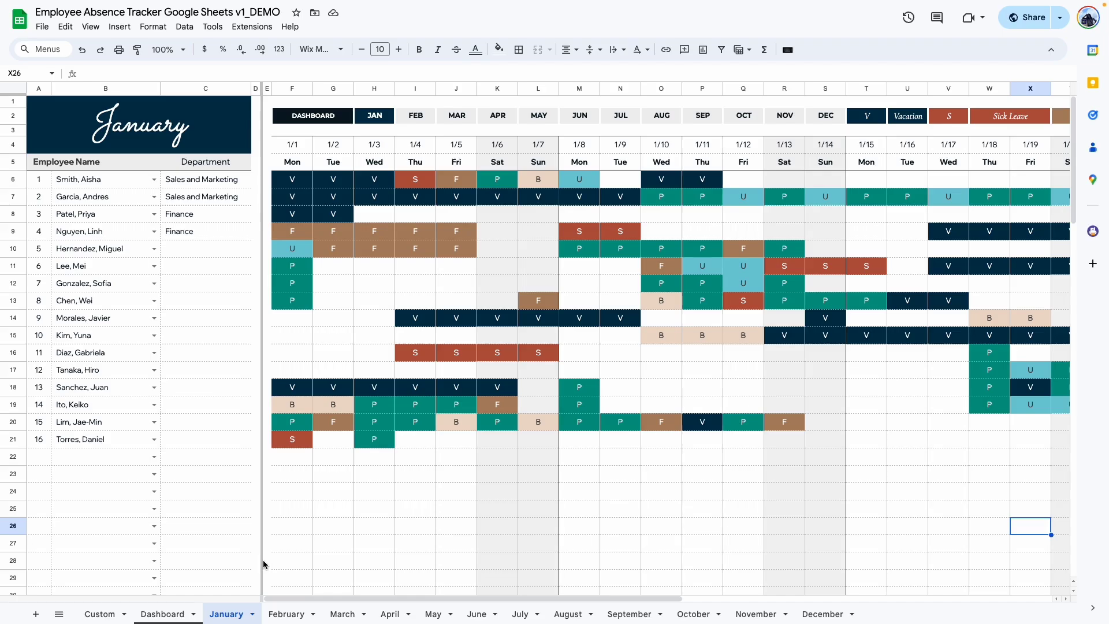
- Pick January 1, 2025 as the January sheet's start date in the date picker
{"action": "left_click", "coordinate": [205, 387]}
{"action": "left_click_drag", "start_coordinate": [574, 598], "coordinate": [941, 611]}
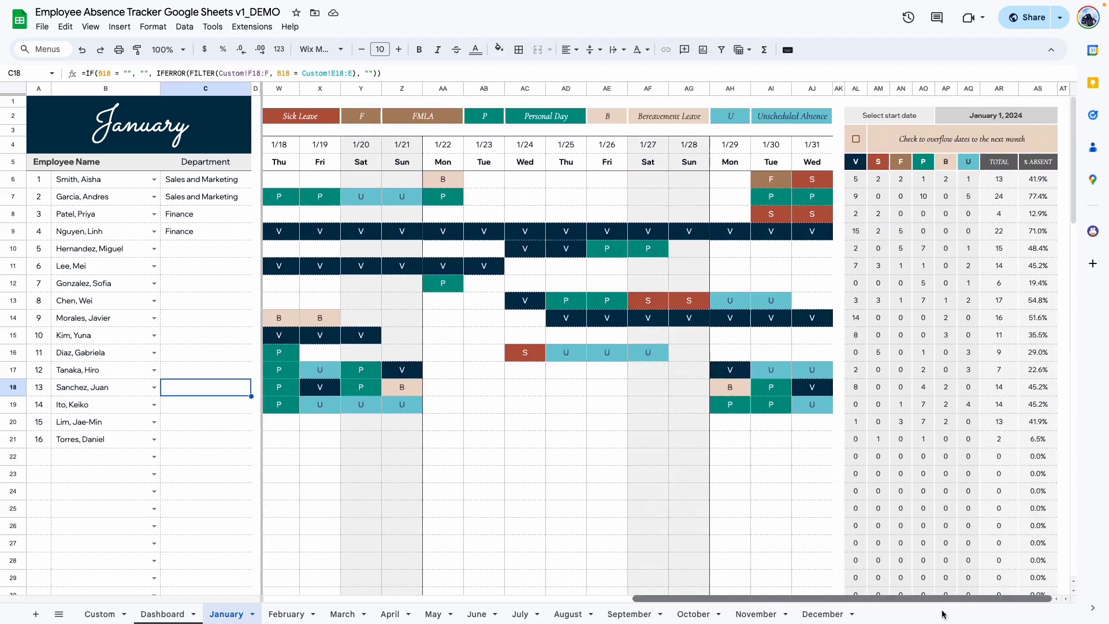
{"action": "double_click", "coordinate": [986, 120]}
{"action": "left_click", "coordinate": [1050, 137]}
{"action": "double_click", "coordinate": [1051, 140]}
{"action": "double_click", "coordinate": [1052, 140]}
{"action": "double_click", "coordinate": [1052, 141]}
{"action": "double_click", "coordinate": [1052, 141]}
{"action": "triple_click", "coordinate": [1052, 141]}
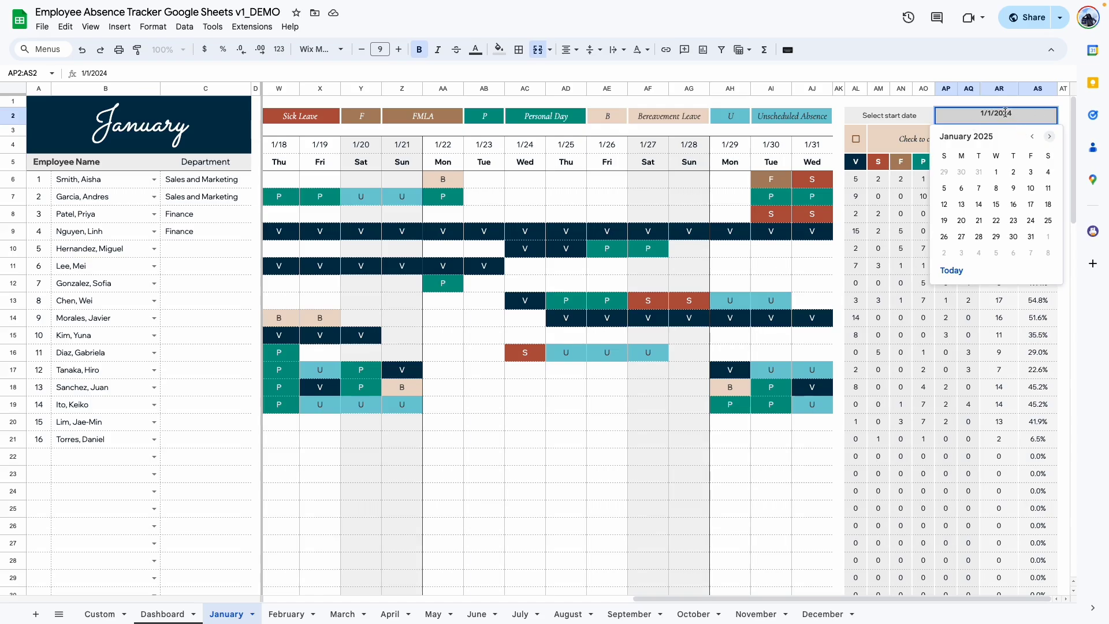
{"action": "left_click", "coordinate": [997, 172]}
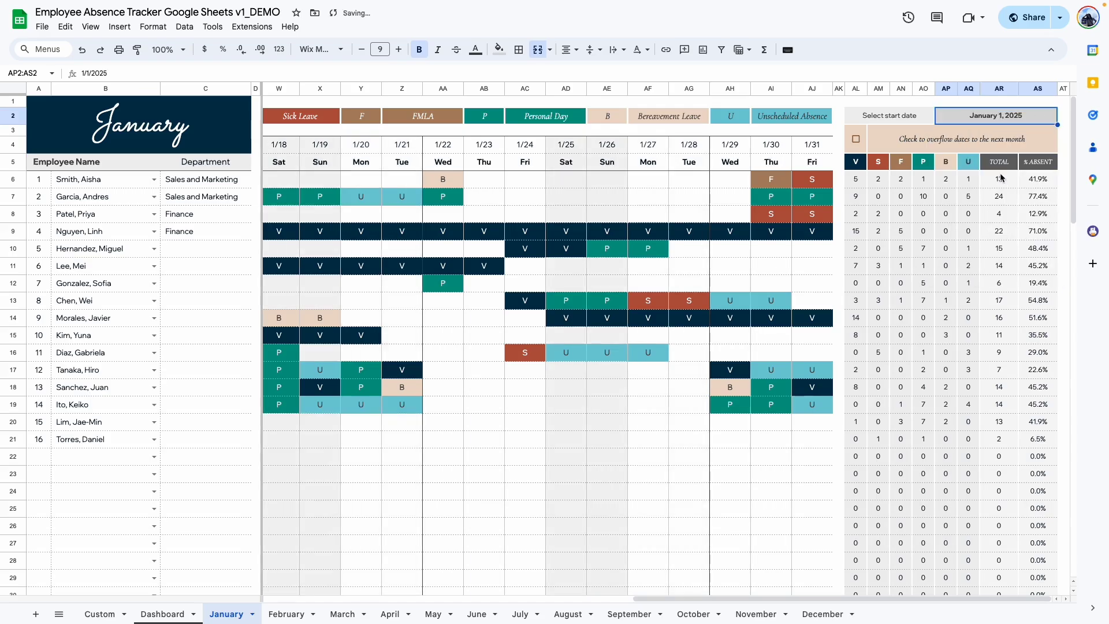
{"action": "scroll", "coordinate": [455, 583], "scroll_direction": "left", "scroll_amount": 10}
{"action": "scroll", "coordinate": [455, 583], "scroll_direction": "left", "scroll_amount": 5}
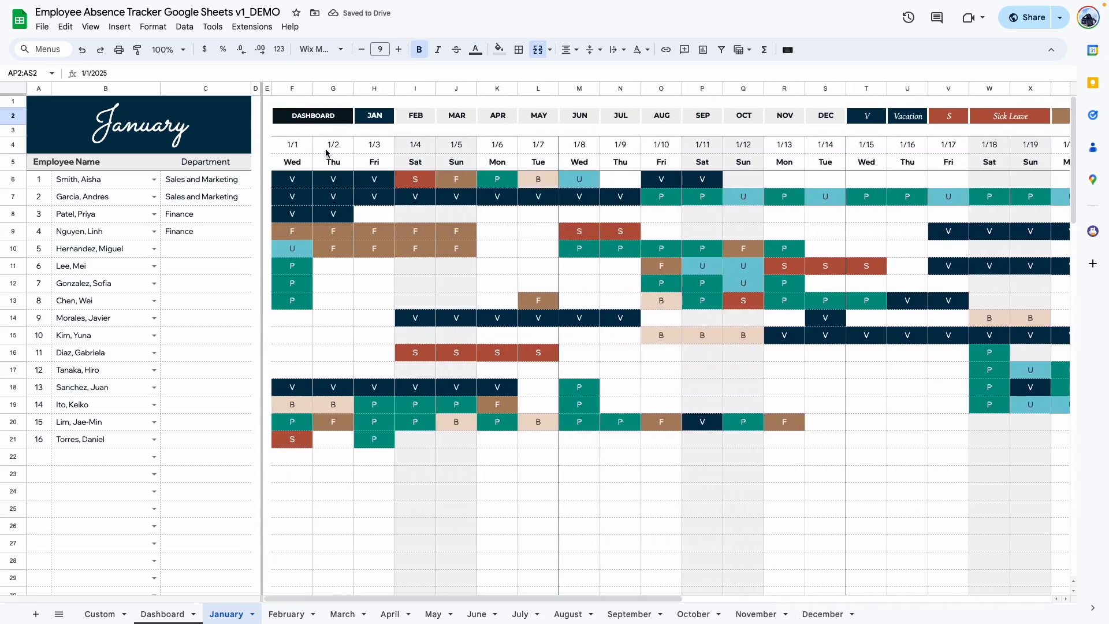
{"action": "left_click_drag", "start_coordinate": [378, 601], "coordinate": [772, 604]}
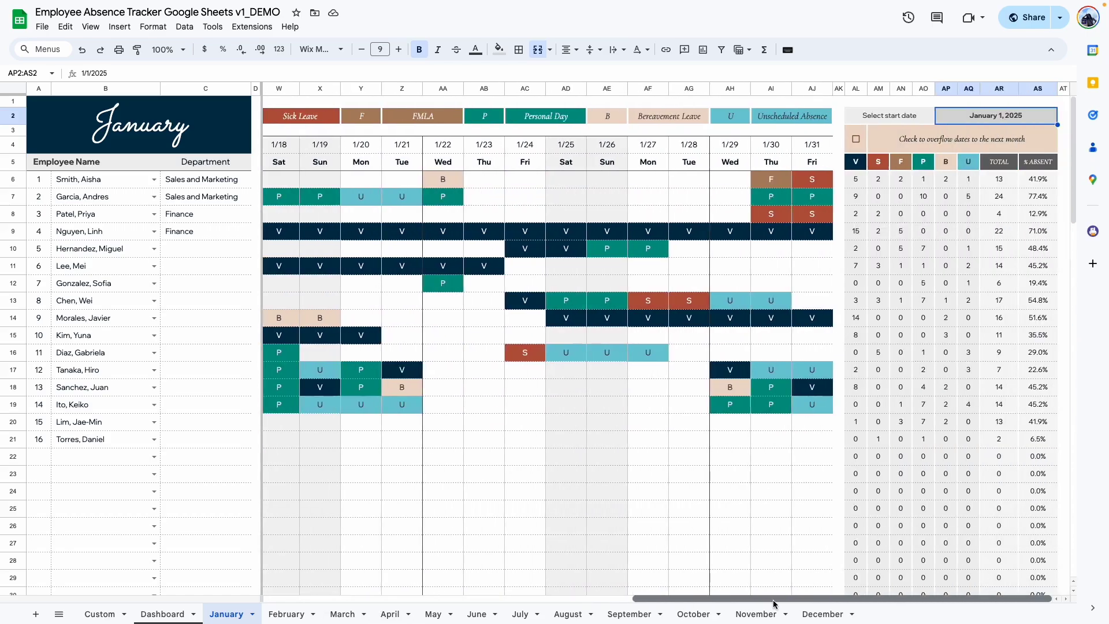
{"action": "scroll", "coordinate": [1015, 120], "scroll_direction": "left", "scroll_amount": 1}
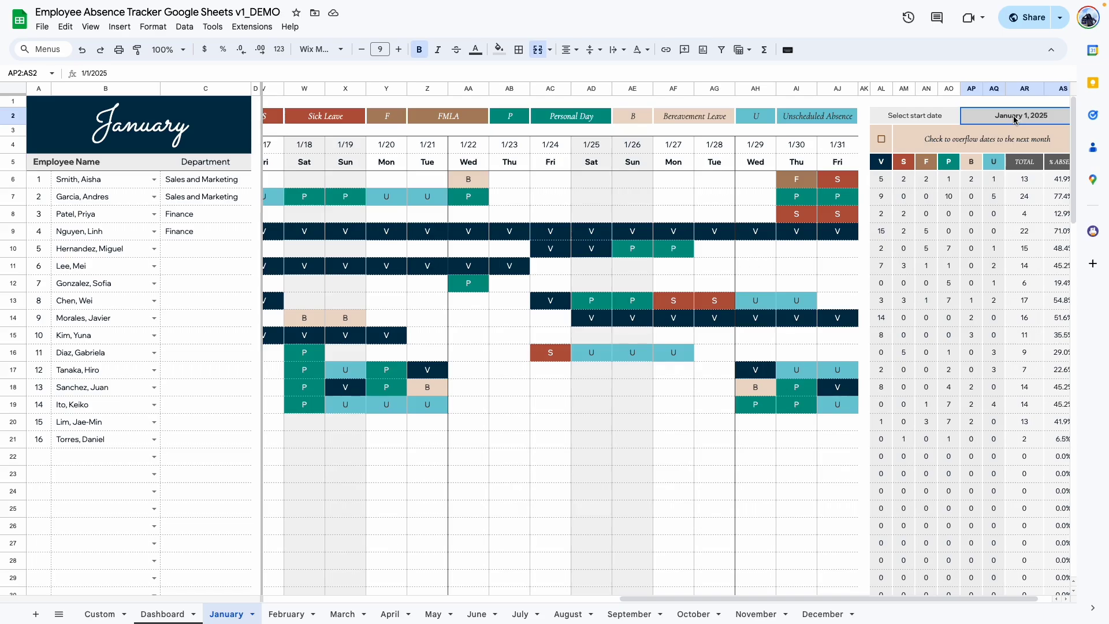
{"action": "double_click", "coordinate": [1015, 119]}
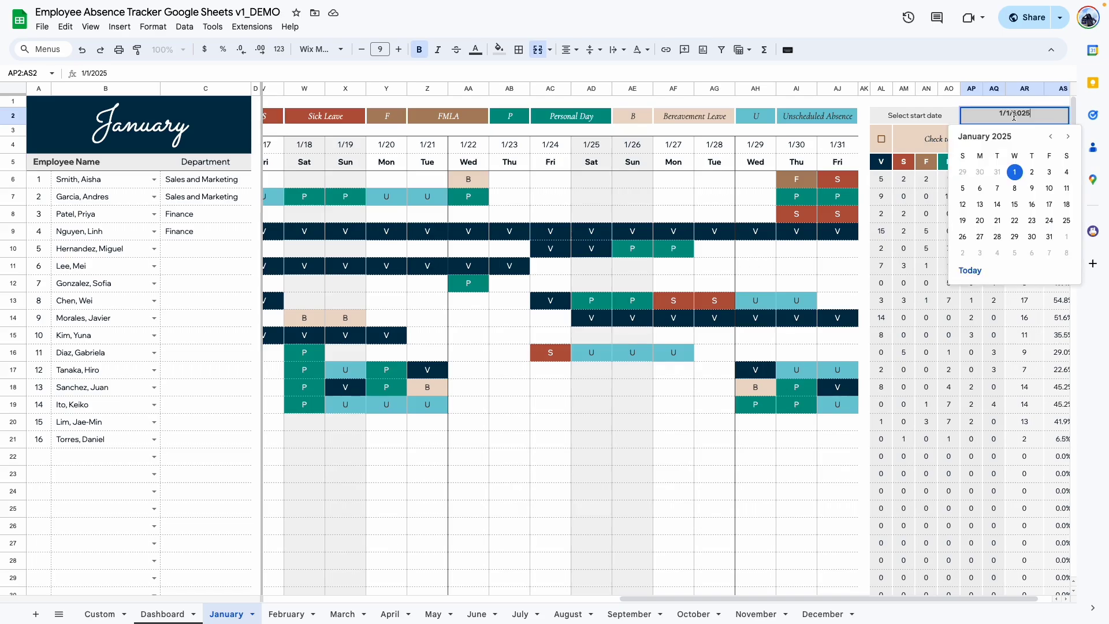
{"action": "left_click", "coordinate": [1015, 205]}
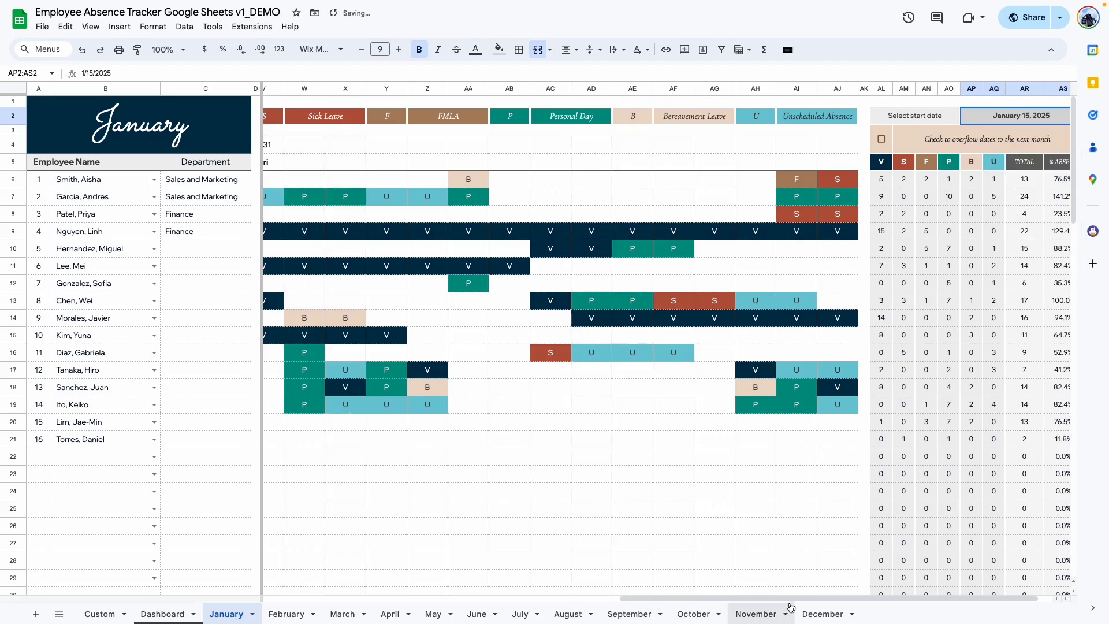
{"action": "left_click_drag", "start_coordinate": [751, 601], "coordinate": [347, 601]}
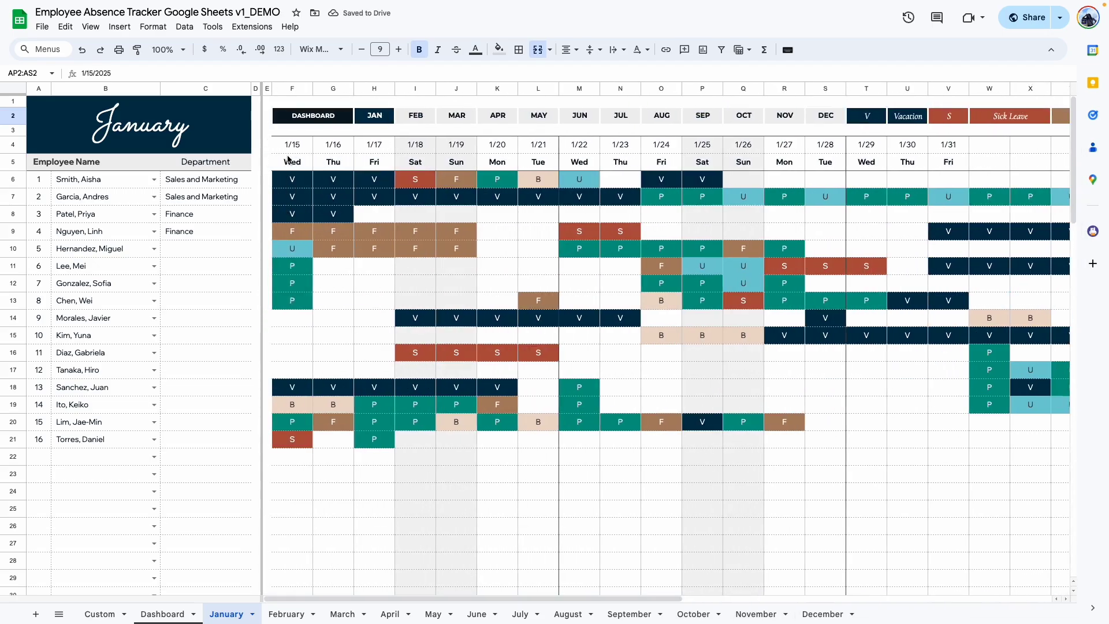
{"action": "left_click_drag", "start_coordinate": [453, 602], "coordinate": [676, 601]}
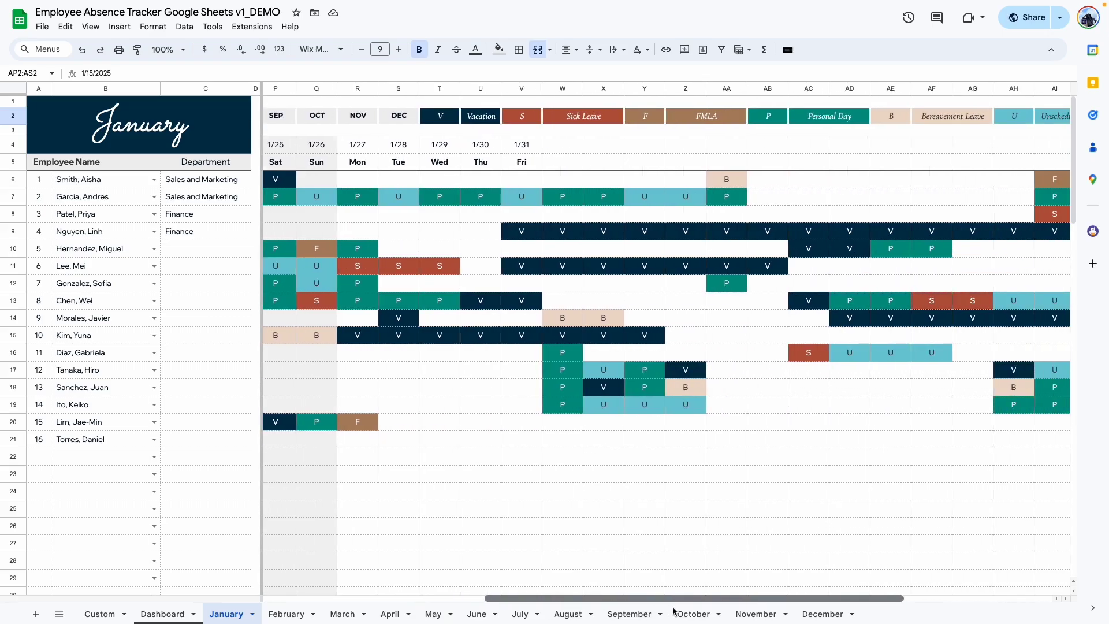
{"action": "left_click_drag", "start_coordinate": [724, 601], "coordinate": [819, 604]}
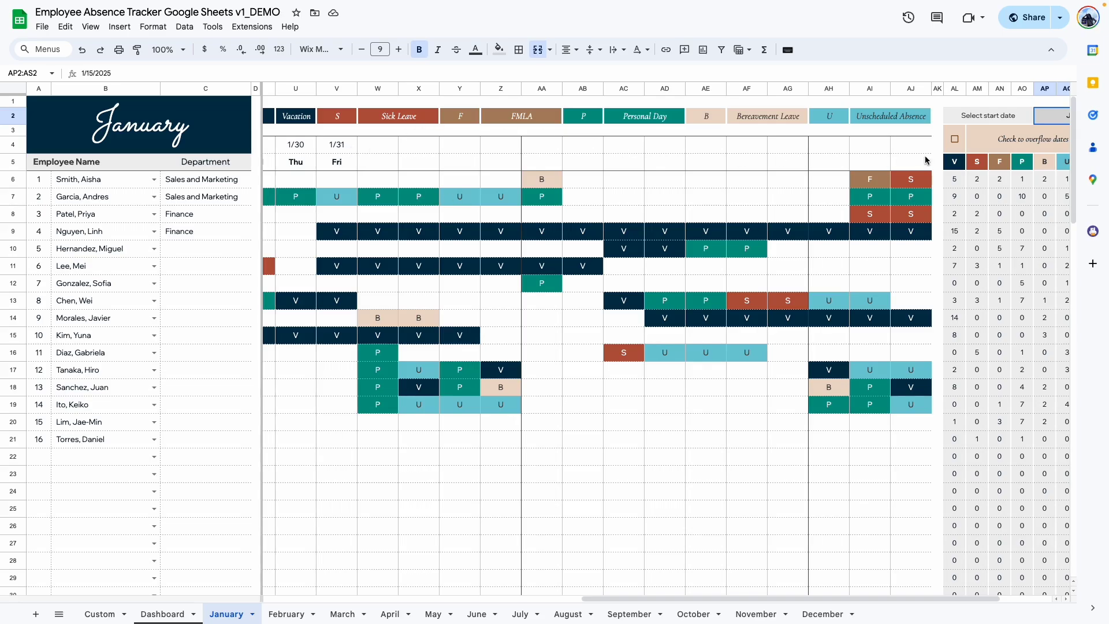
{"action": "left_click", "coordinate": [955, 140]}
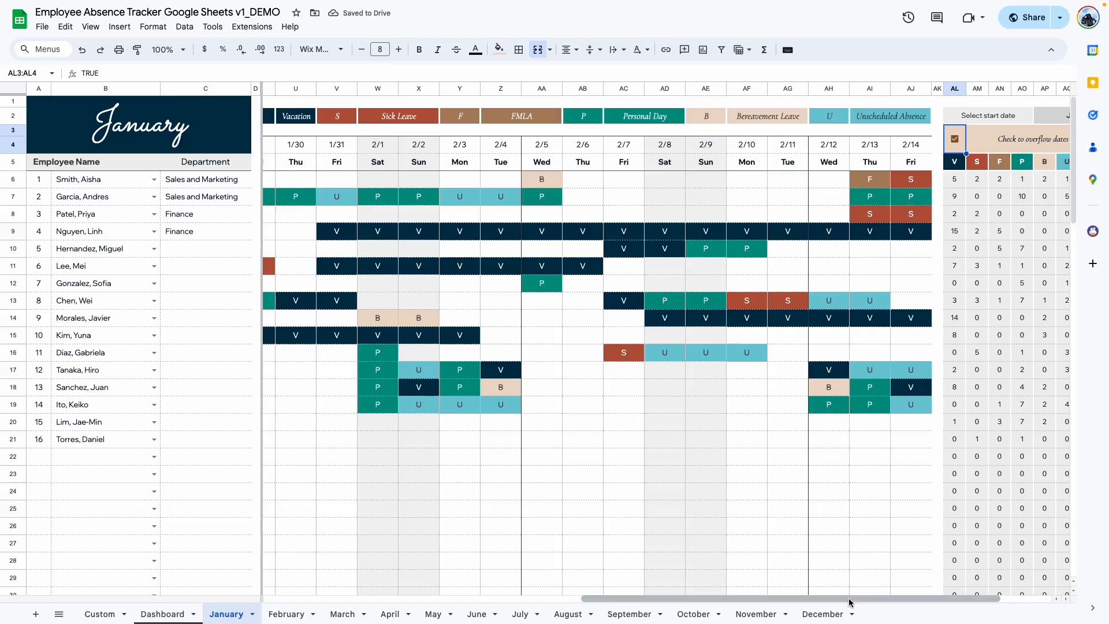
{"action": "left_click_drag", "start_coordinate": [850, 602], "coordinate": [306, 549]}
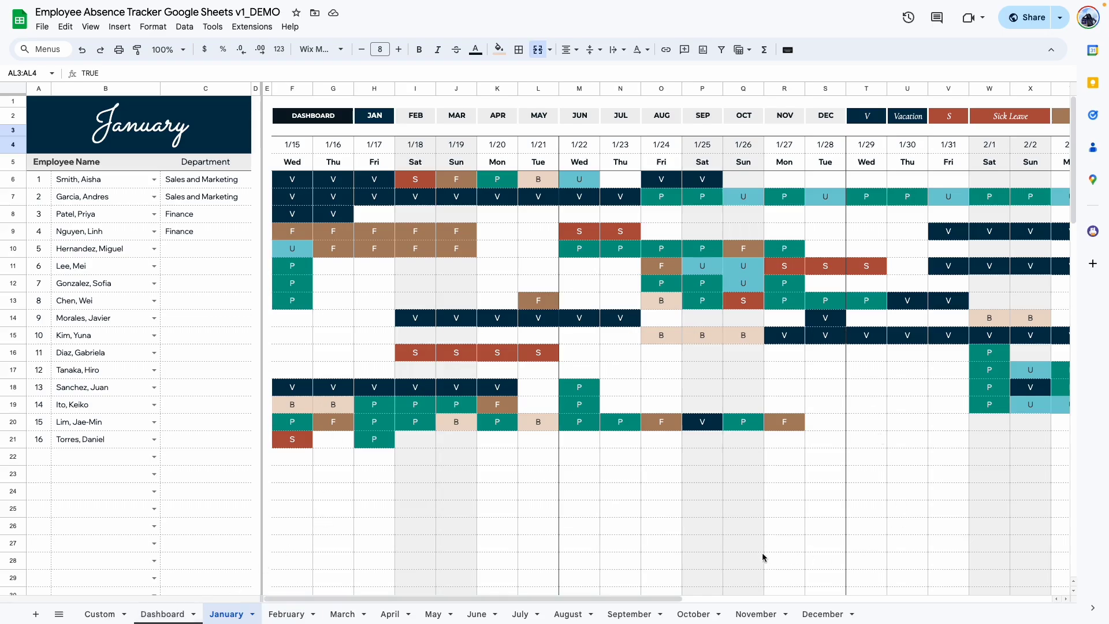
{"action": "left_click_drag", "start_coordinate": [681, 596], "coordinate": [987, 589]}
{"action": "double_click", "coordinate": [1049, 123]}
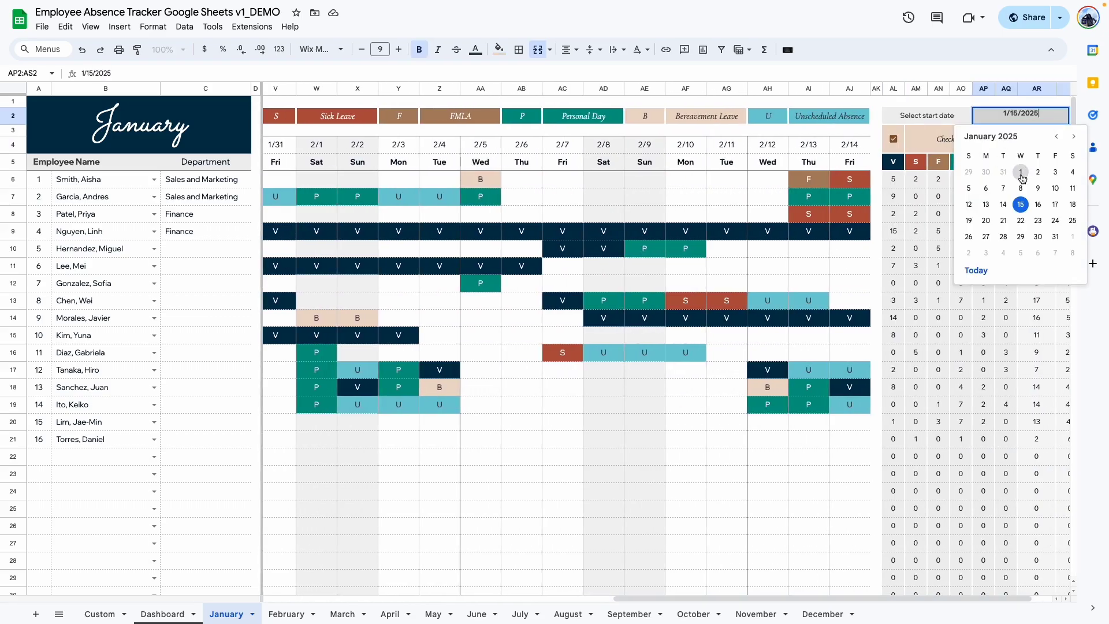
{"action": "left_click", "coordinate": [1021, 174]}
{"action": "left_click", "coordinate": [894, 139]}
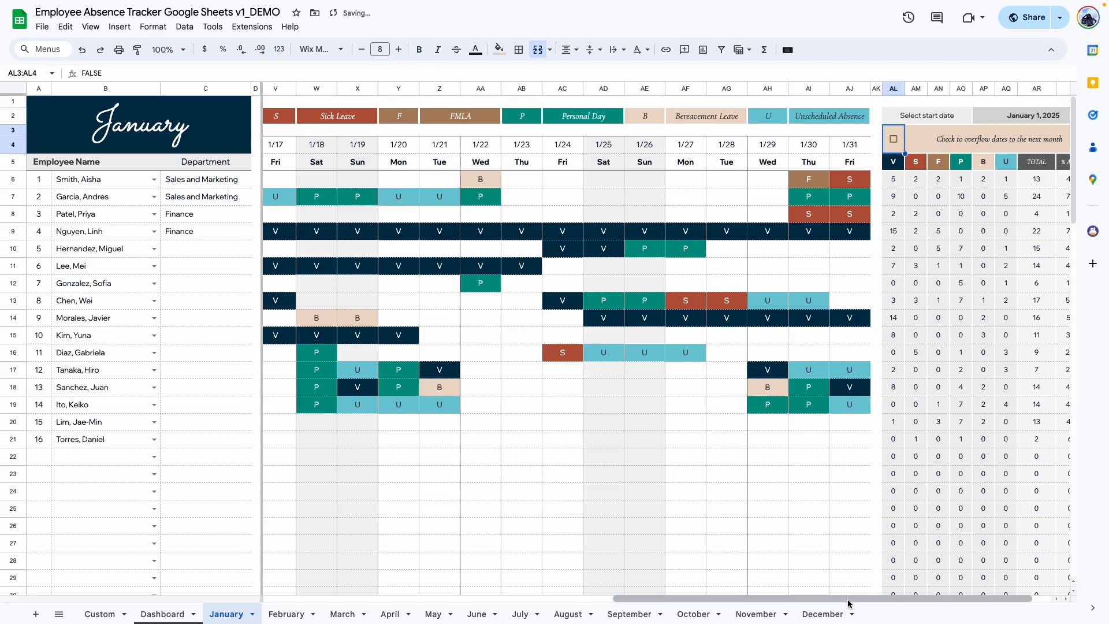
{"action": "left_click_drag", "start_coordinate": [849, 601], "coordinate": [270, 144]}
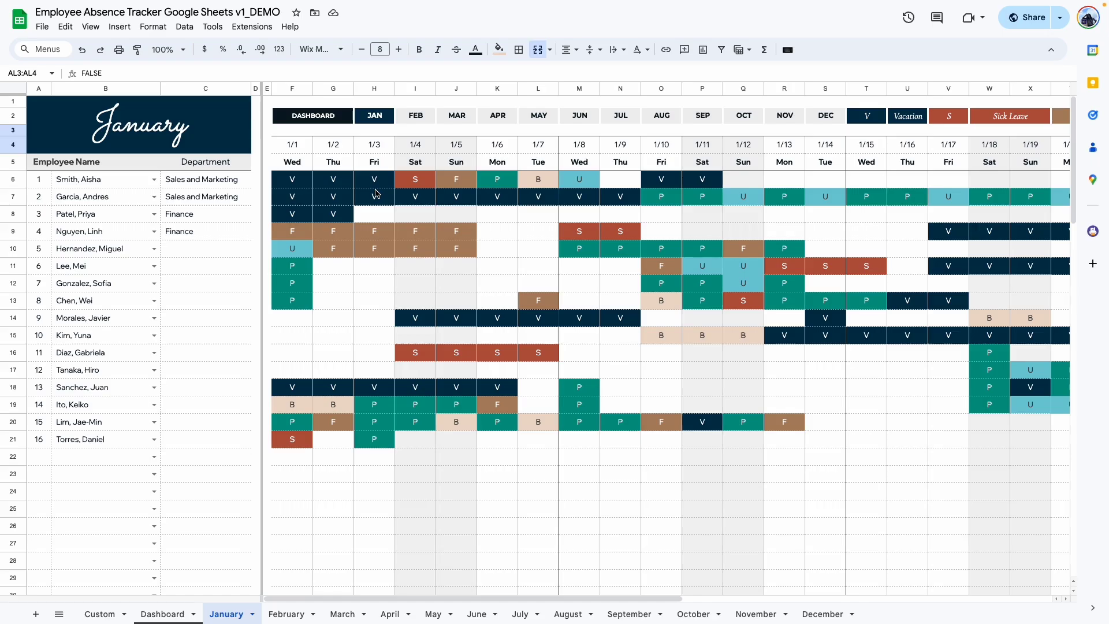
{"action": "left_click", "coordinate": [306, 116]}
{"action": "left_click", "coordinate": [374, 115]}
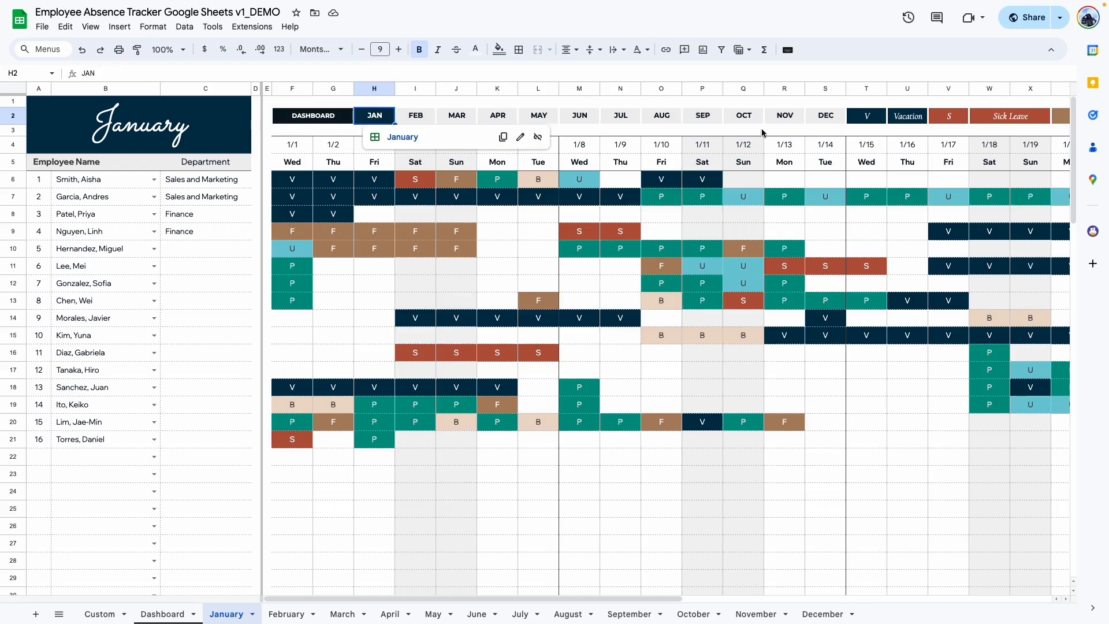
{"action": "left_click", "coordinate": [319, 118]}
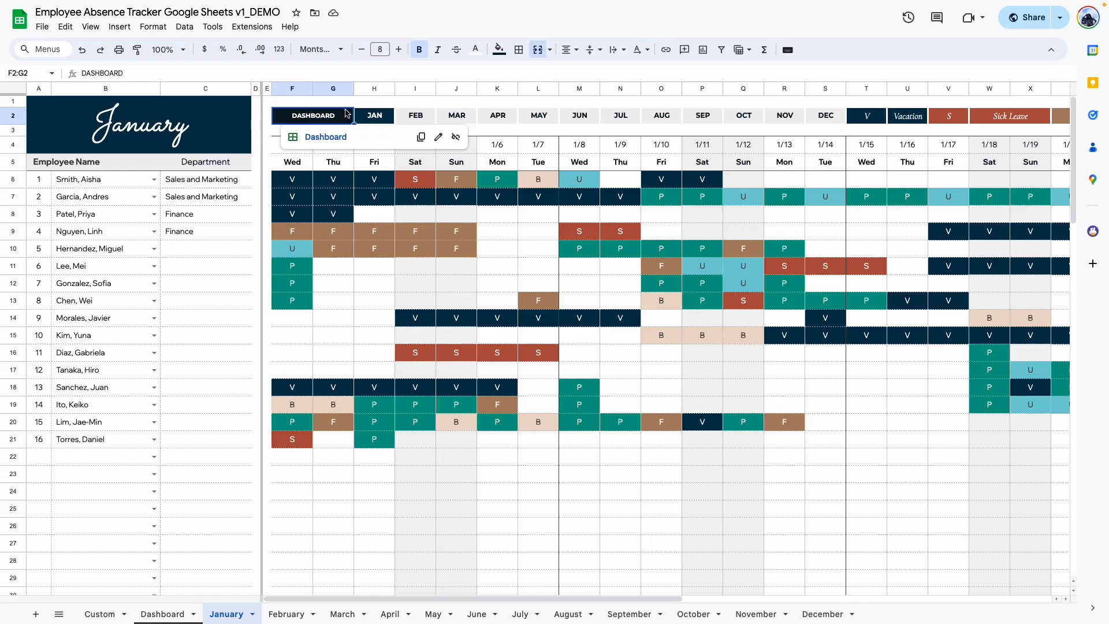
{"action": "left_click", "coordinate": [324, 138]}
{"action": "mouse_move", "coordinate": [308, 108]}
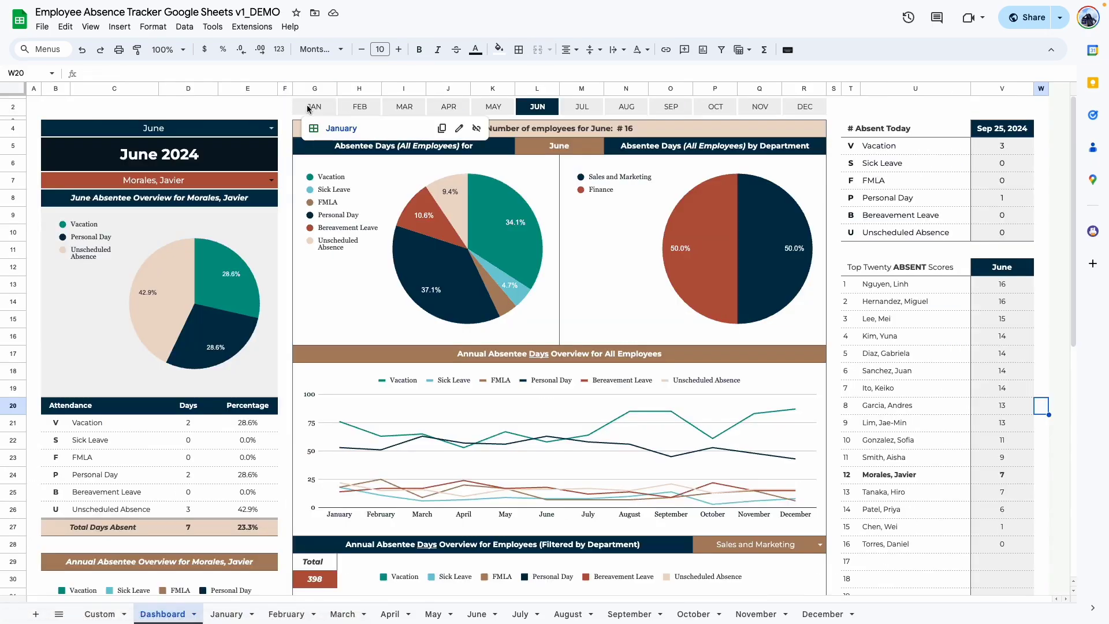
{"action": "left_click", "coordinate": [348, 129]}
{"action": "mouse_move", "coordinate": [359, 119]}
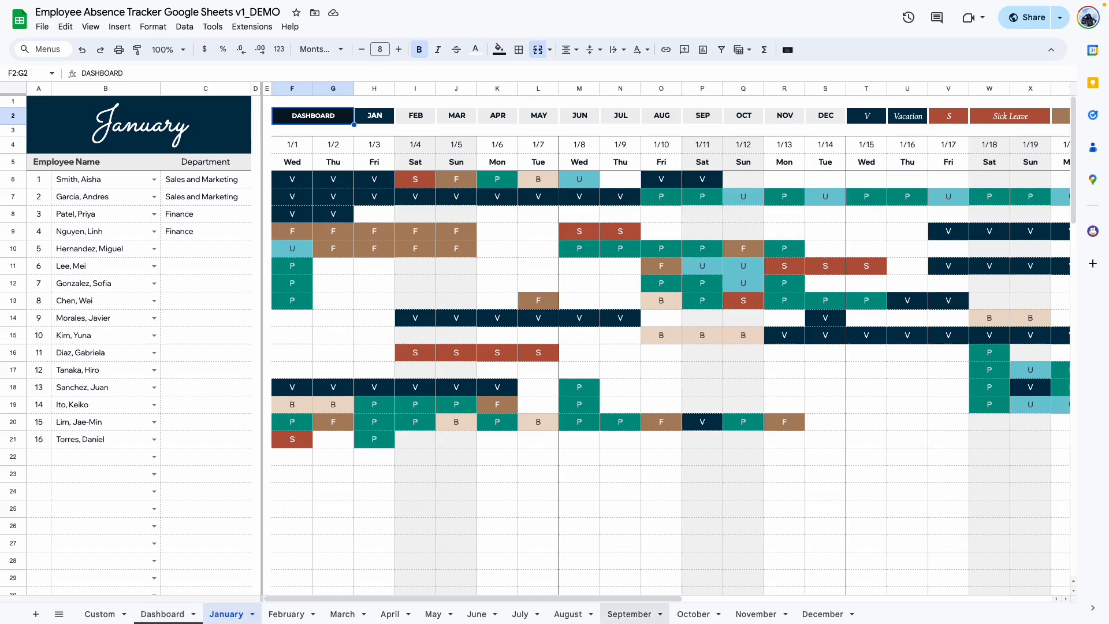
{"action": "left_click", "coordinate": [328, 130]}
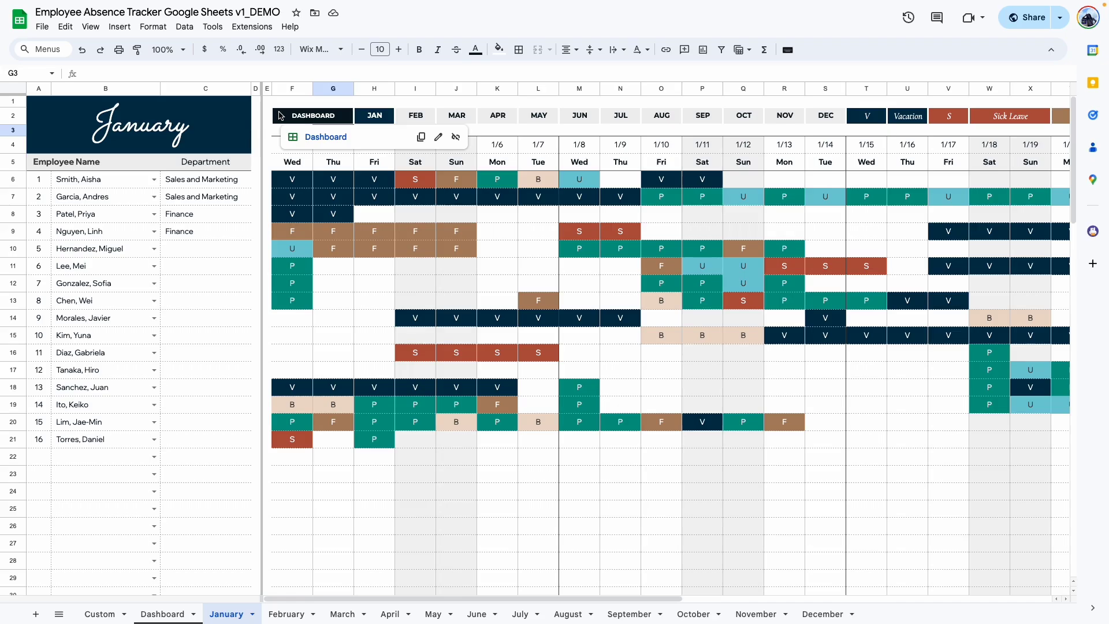
{"action": "left_click", "coordinate": [457, 115]}
{"action": "scroll", "coordinate": [456, 115], "scroll_direction": "right", "scroll_amount": 10}
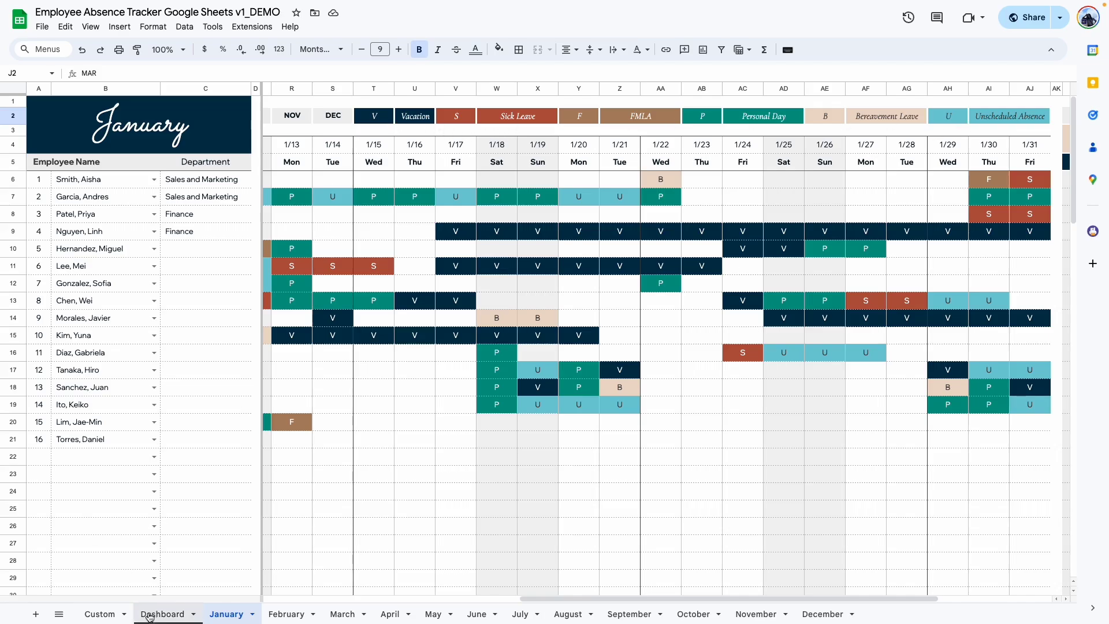
{"action": "left_click", "coordinate": [101, 614]}
{"action": "left_click", "coordinate": [568, 427]}
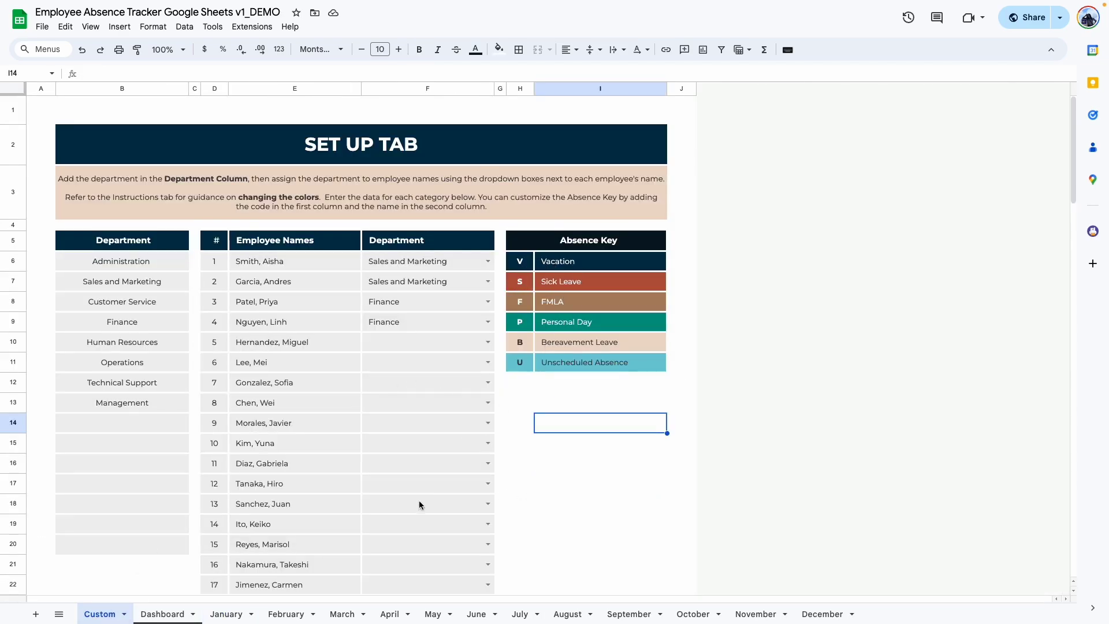
{"action": "left_click", "coordinate": [226, 614]}
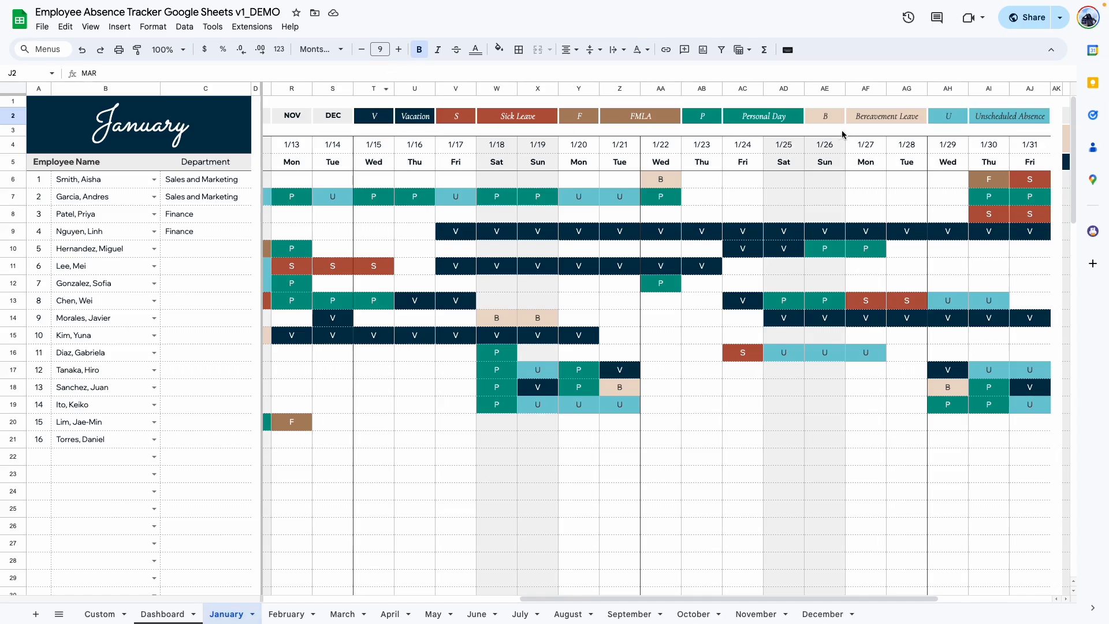
{"action": "left_click", "coordinate": [99, 614]}
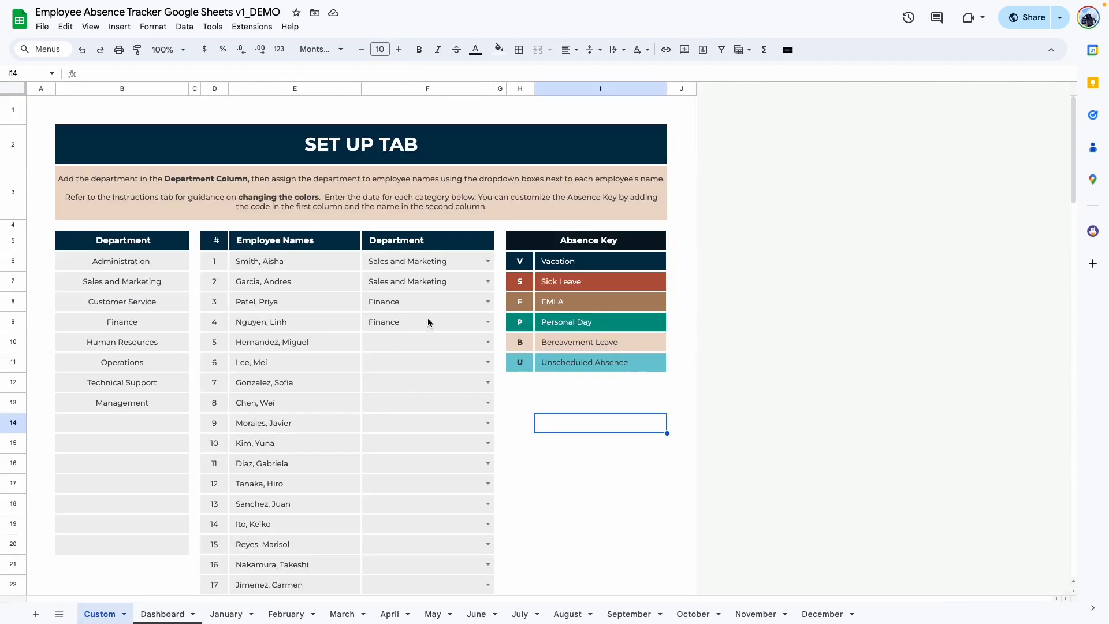
- On the January sheet, change F6 to Holiday, then undo so it stays V Vacation
{"action": "left_click", "coordinate": [521, 260]}
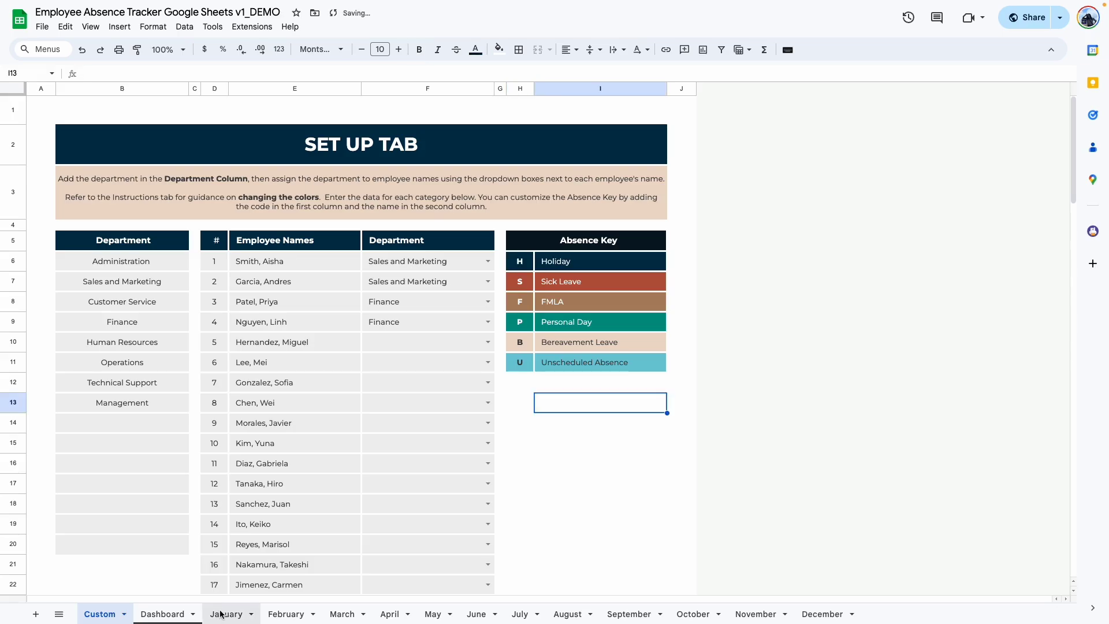
{"action": "left_click", "coordinate": [227, 613]}
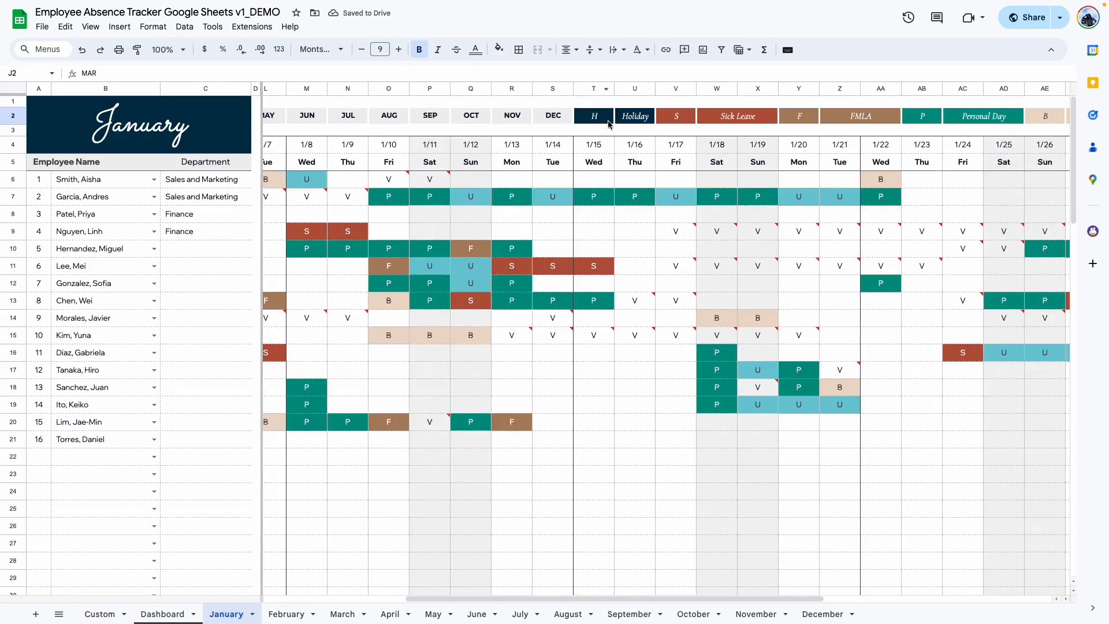
{"action": "left_click_drag", "start_coordinate": [619, 601], "coordinate": [477, 600]}
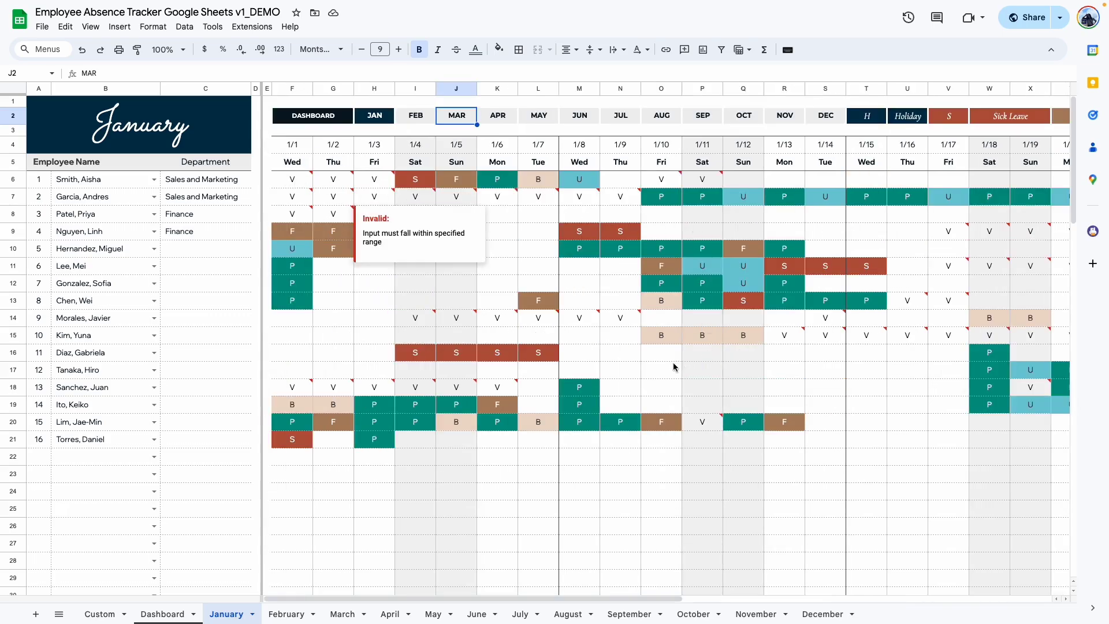
{"action": "double_click", "coordinate": [306, 180]}
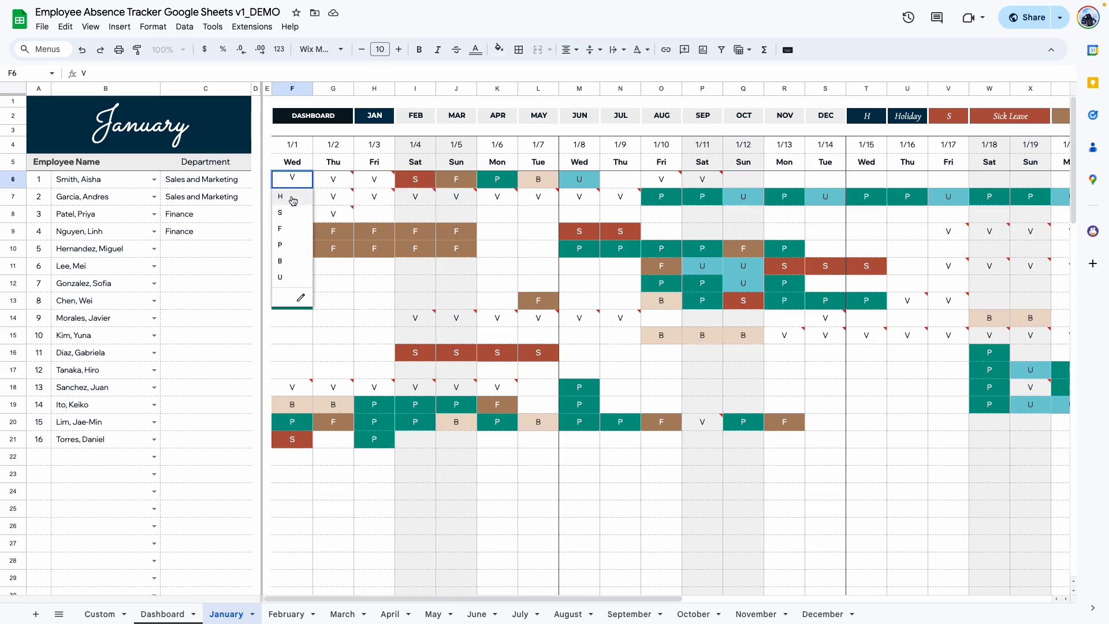
{"action": "left_click", "coordinate": [294, 198]}
{"action": "left_click", "coordinate": [335, 302]}
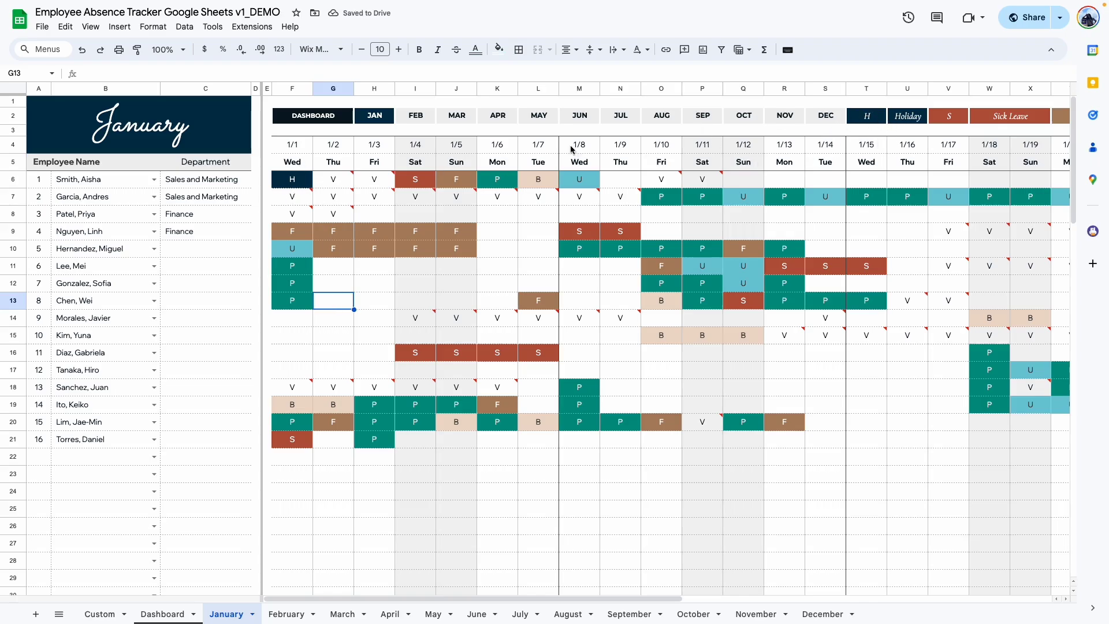
{"action": "key", "text": "ctrl+z"}
{"action": "left_click_drag", "start_coordinate": [86, 180], "coordinate": [836, 452]}
{"action": "left_click", "coordinate": [333, 214]}
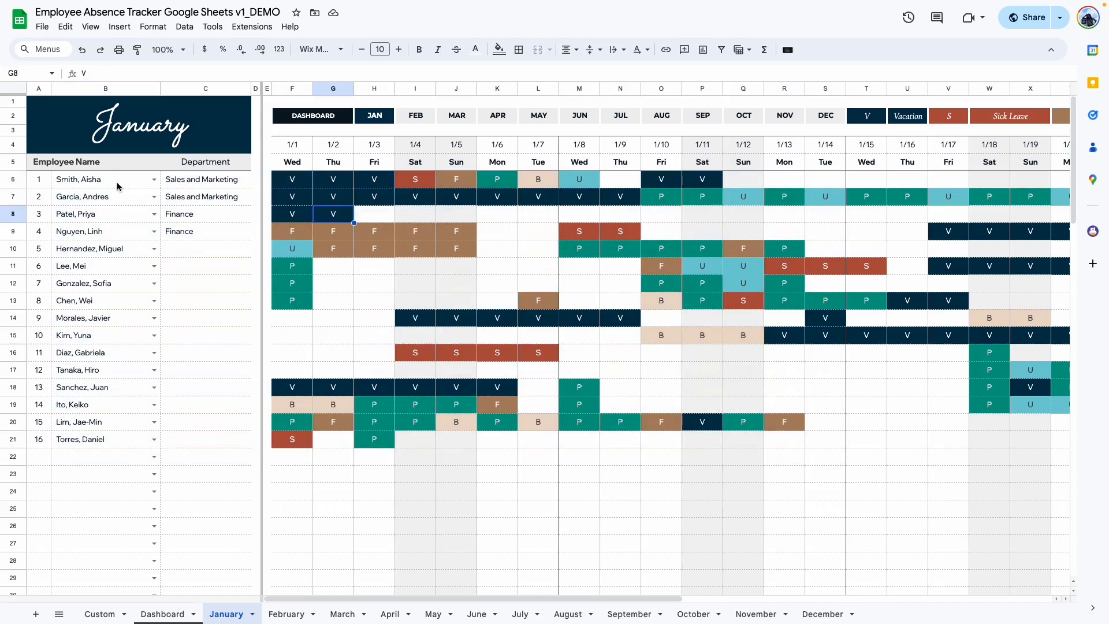
- Clear January's employee names in B6:B23 and absence codes in F6:S25
{"action": "left_click_drag", "start_coordinate": [118, 185], "coordinate": [123, 468]}
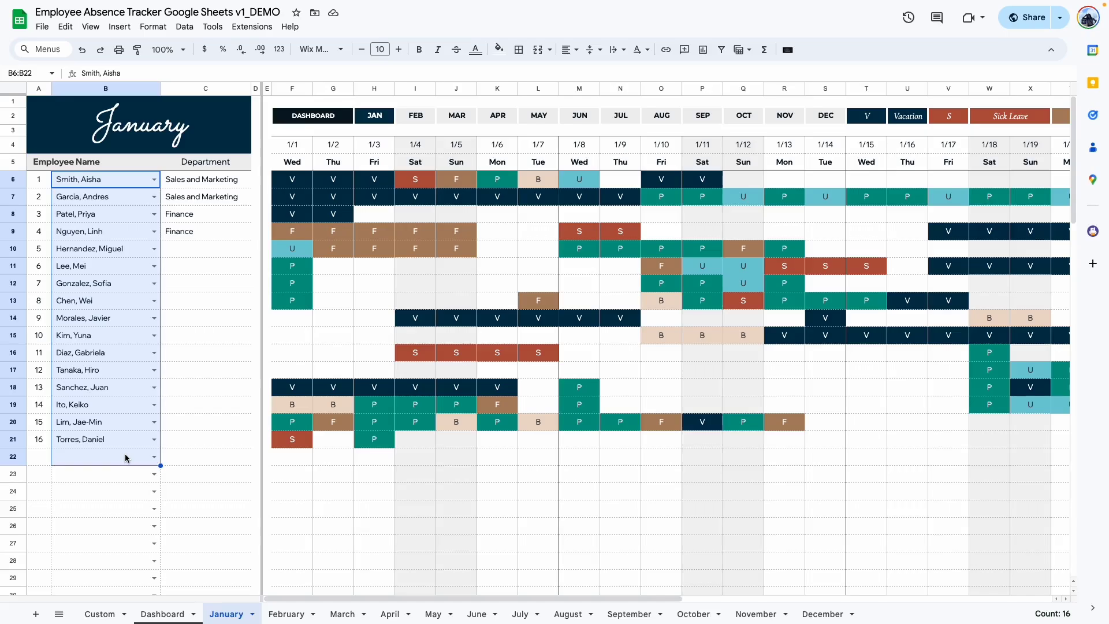
{"action": "key", "text": "Delete"}
{"action": "left_click_drag", "start_coordinate": [292, 183], "coordinate": [811, 506]}
{"action": "key", "text": "Delete"}
{"action": "left_click", "coordinate": [459, 296]}
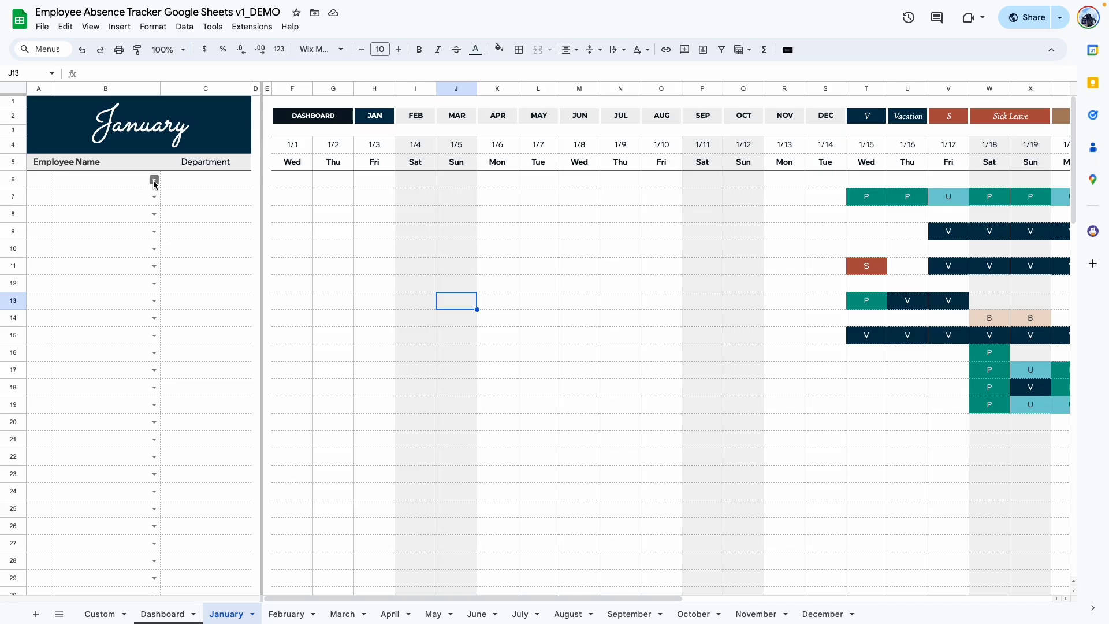
- Choose the first employee in B6 and check that C6's department lookup returns Finance
{"action": "left_click", "coordinate": [155, 181]}
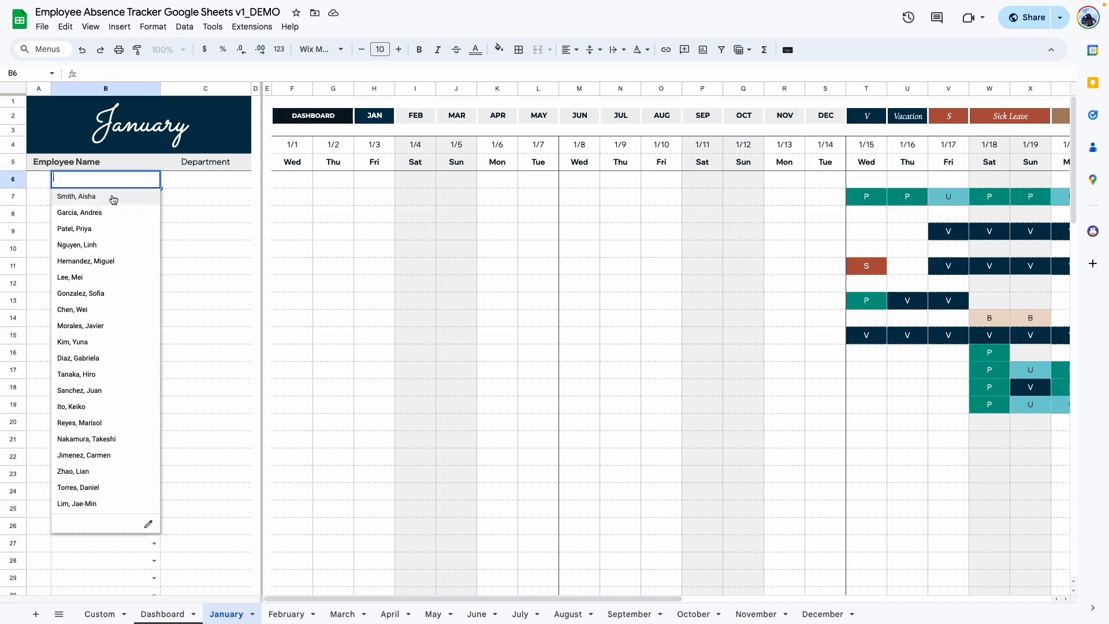
{"action": "left_click", "coordinate": [107, 228]}
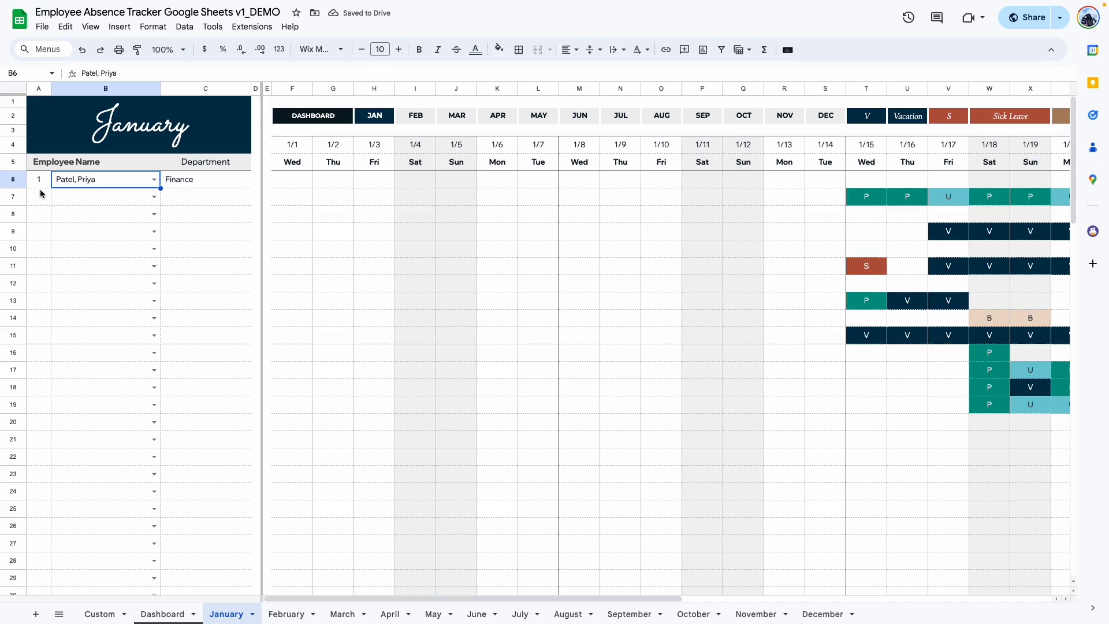
{"action": "left_click", "coordinate": [208, 182]}
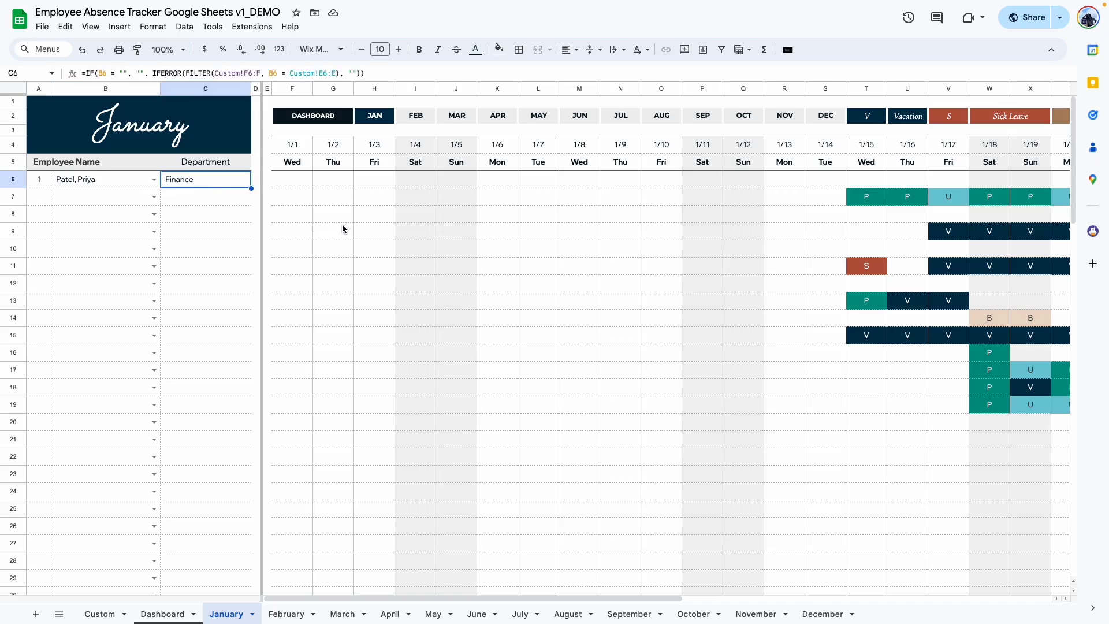
{"action": "left_click", "coordinate": [218, 217]}
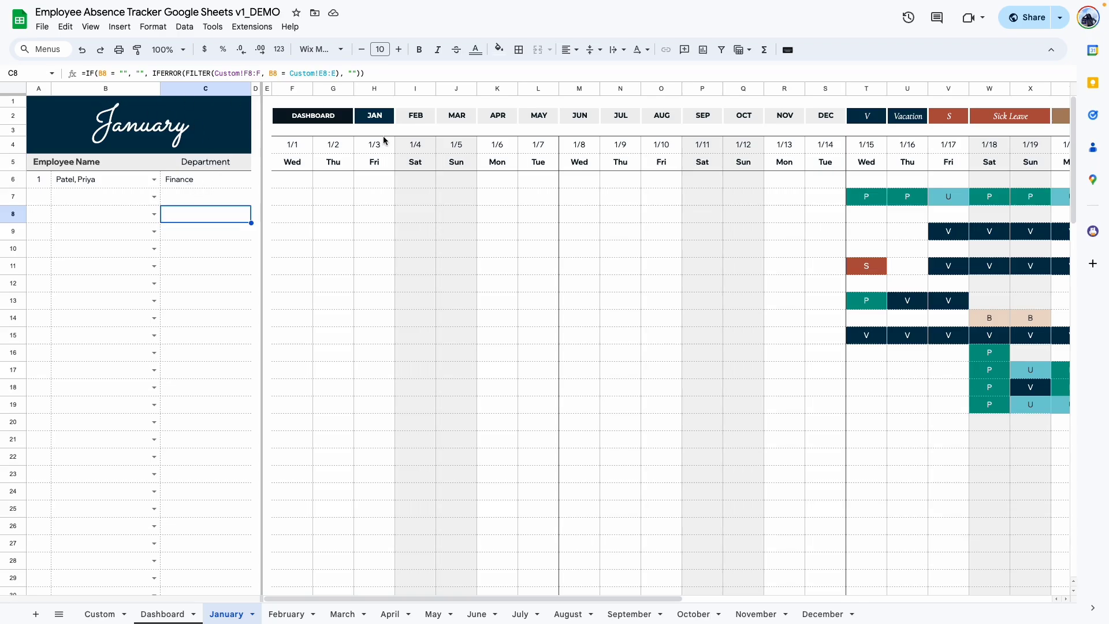
{"action": "key", "text": "Right"}
{"action": "key", "text": "Right"}
{"action": "key", "text": "Right"}
{"action": "key", "text": "Right"}
{"action": "key", "text": "Right"}
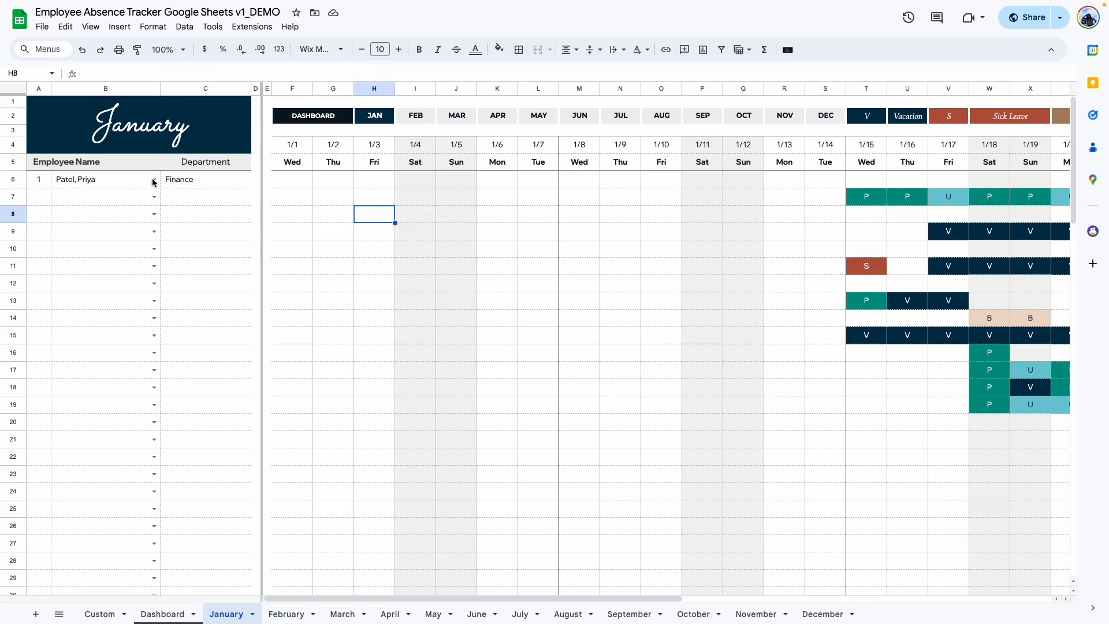
{"action": "double_click", "coordinate": [286, 185]}
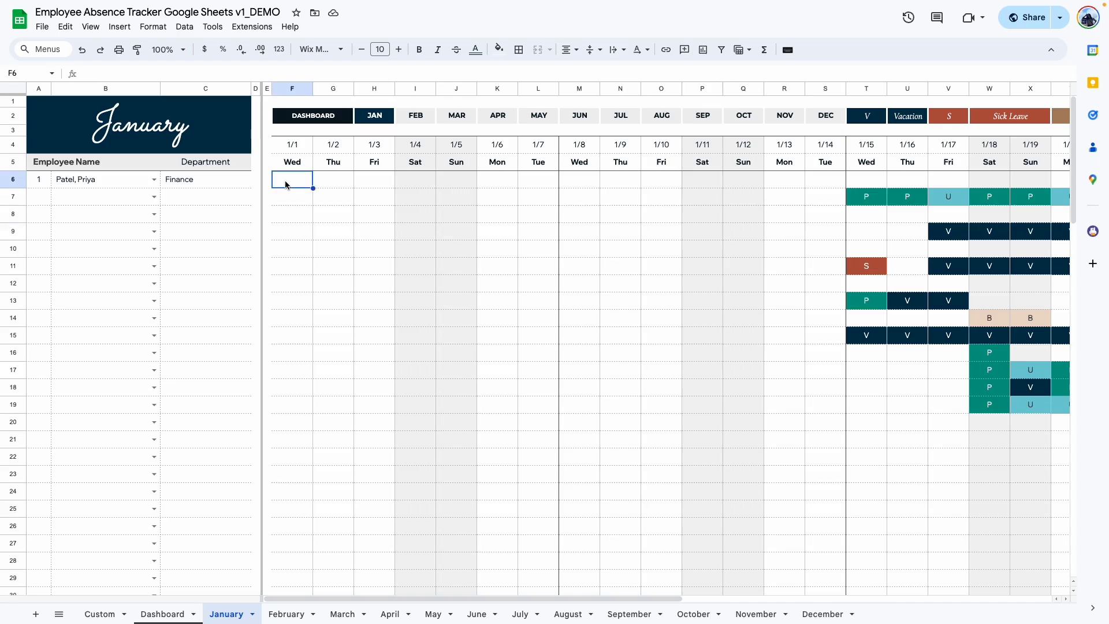
- Mark the first employee's F6 through K6 as Vacation (V)
{"action": "left_click", "coordinate": [286, 199]}
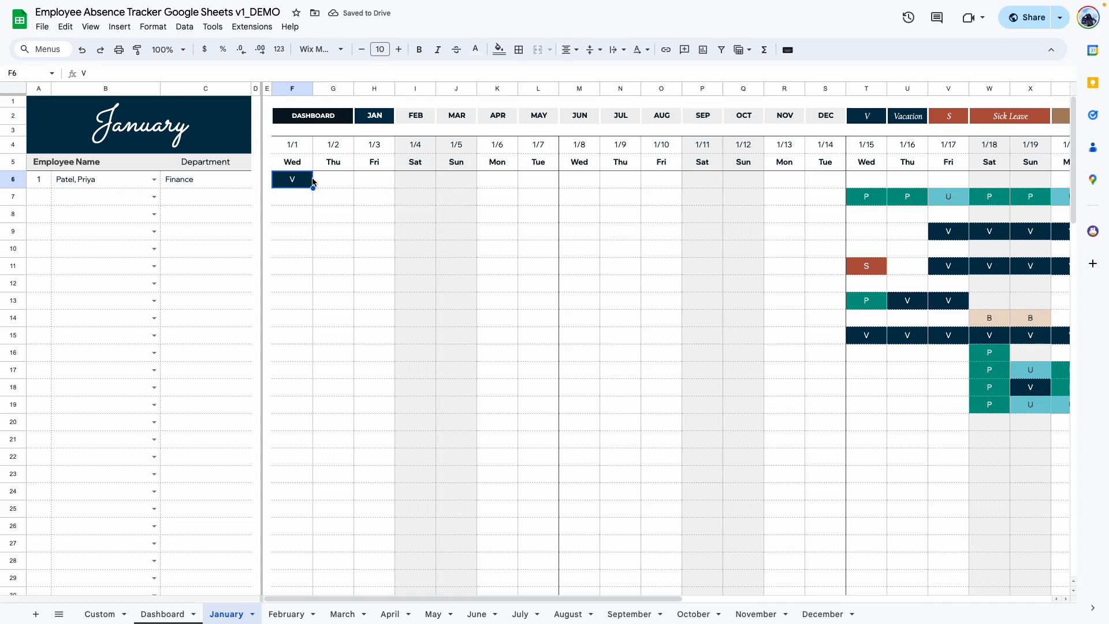
{"action": "left_click", "coordinate": [340, 184]}
{"action": "left_click", "coordinate": [335, 180]}
{"action": "left_click", "coordinate": [334, 198]}
{"action": "left_click", "coordinate": [376, 178]}
{"action": "left_click", "coordinate": [375, 179]}
{"action": "left_click", "coordinate": [375, 197]}
{"action": "left_click", "coordinate": [413, 179]}
{"action": "left_click", "coordinate": [413, 179]}
{"action": "left_click", "coordinate": [412, 199]}
{"action": "left_click", "coordinate": [445, 178]}
{"action": "left_click", "coordinate": [445, 179]}
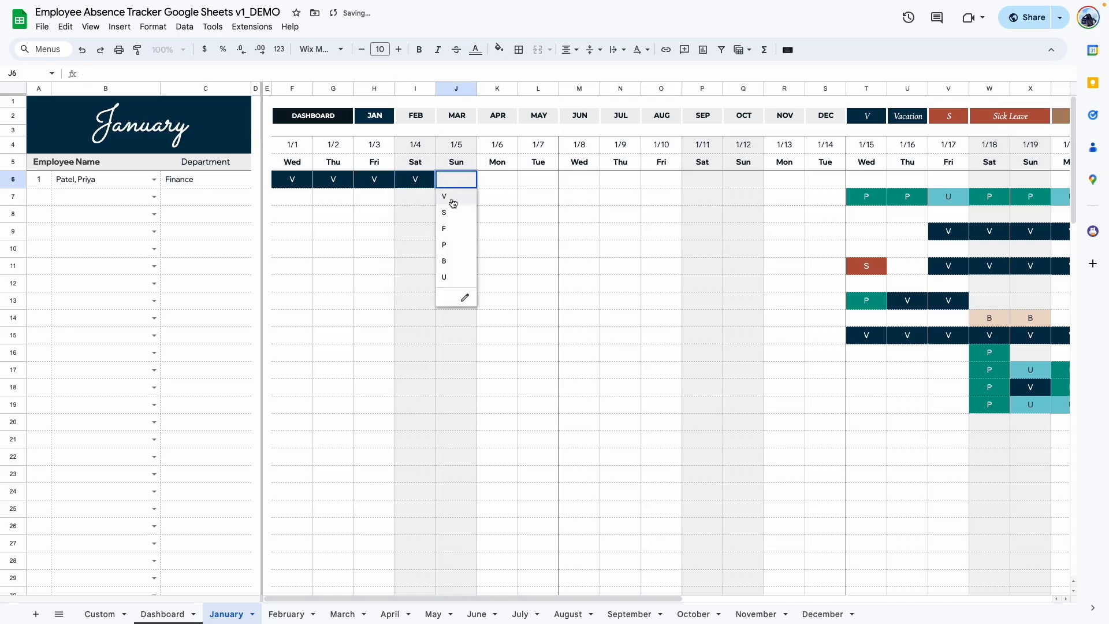
{"action": "left_click", "coordinate": [449, 201]}
{"action": "left_click", "coordinate": [497, 249]}
{"action": "left_click", "coordinate": [502, 179]}
{"action": "type", "text": "V"}
{"action": "key", "text": "Tab"}
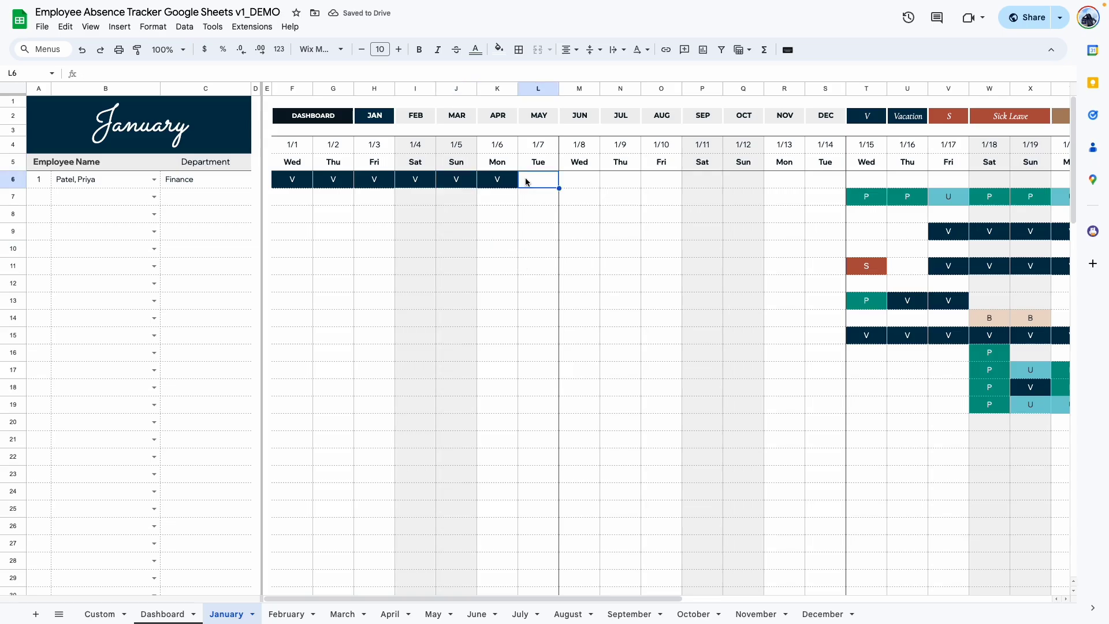
- Mark L6 and M6 as Sick Leave (S)
{"action": "left_click", "coordinate": [531, 181]}
{"action": "left_click", "coordinate": [534, 213]}
{"action": "left_click", "coordinate": [580, 180]}
{"action": "type", "text": "S"}
{"action": "left_click", "coordinate": [577, 198]}
- Add the Sales and Marketing employee in row 7, with F7 marked Sick Leave
{"action": "left_click", "coordinate": [577, 224]}
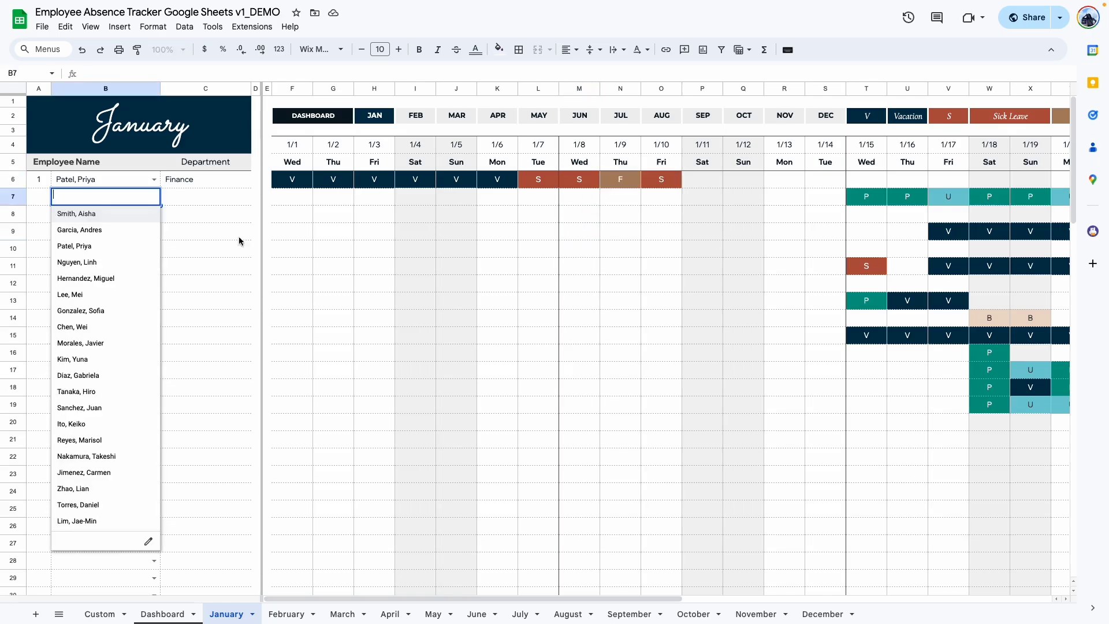
{"action": "left_click", "coordinate": [102, 229]}
{"action": "double_click", "coordinate": [293, 199]}
{"action": "left_click", "coordinate": [296, 231]}
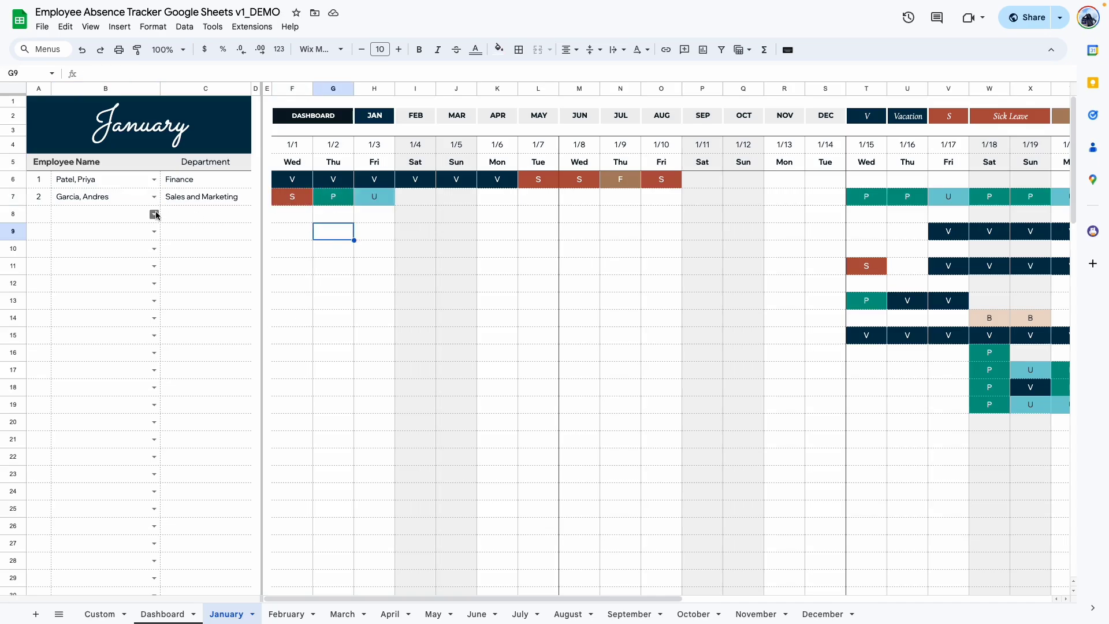
- Enter a duplicate name in row 8, then replace it with a different Finance employee
{"action": "left_click", "coordinate": [155, 214]}
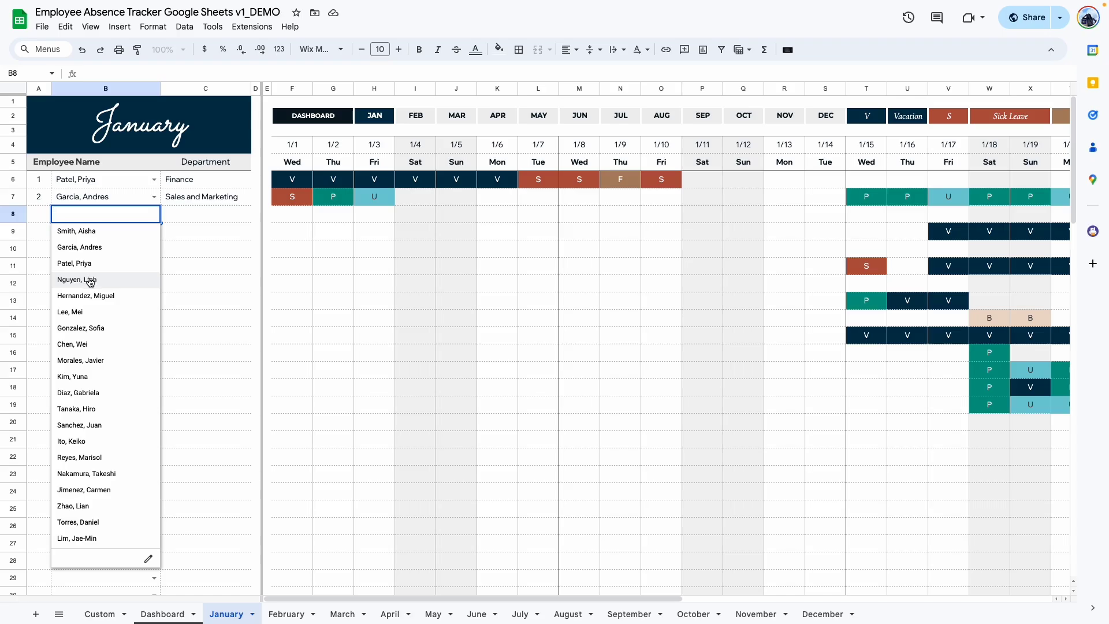
{"action": "left_click", "coordinate": [77, 260]}
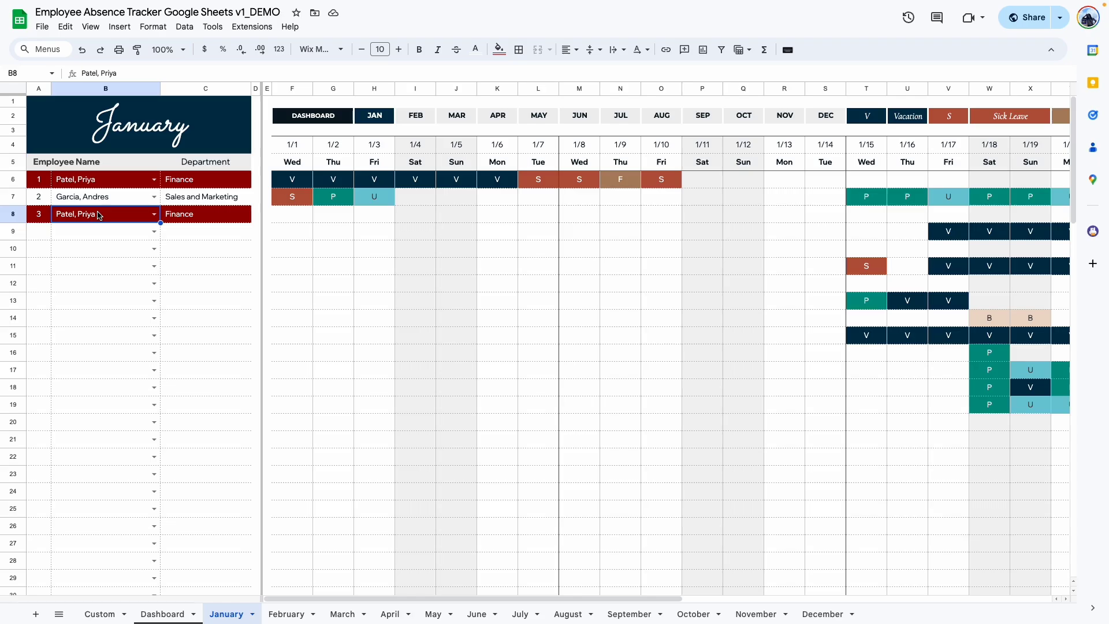
{"action": "key", "text": "Delete"}
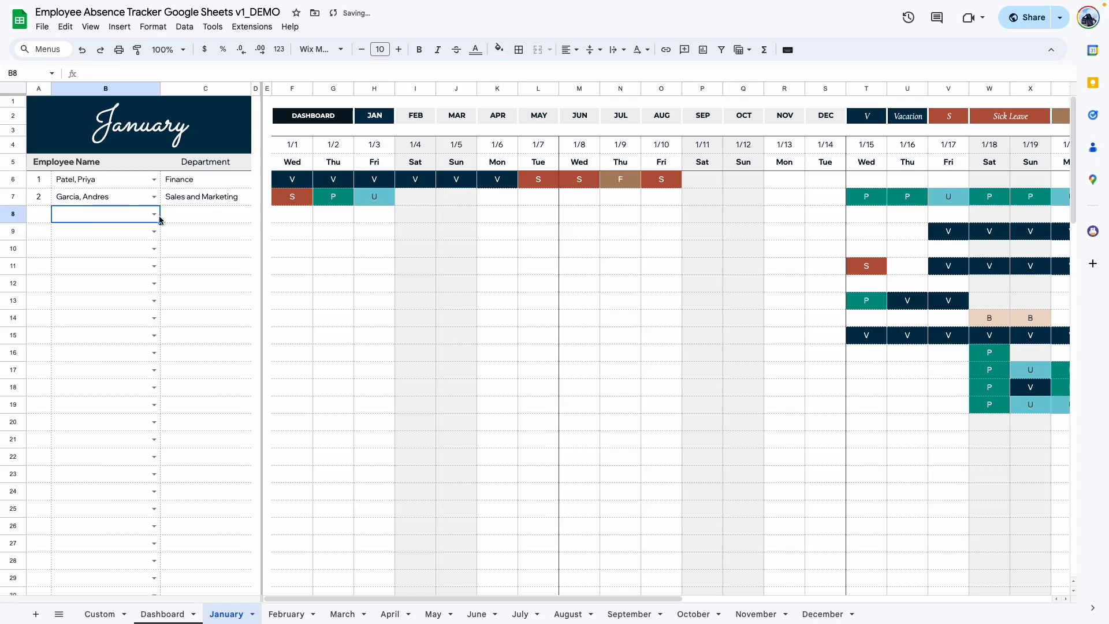
{"action": "left_click", "coordinate": [154, 213]}
{"action": "left_click", "coordinate": [84, 286]}
{"action": "left_click", "coordinate": [275, 316]}
{"action": "left_click_drag", "start_coordinate": [416, 598], "coordinate": [952, 619]}
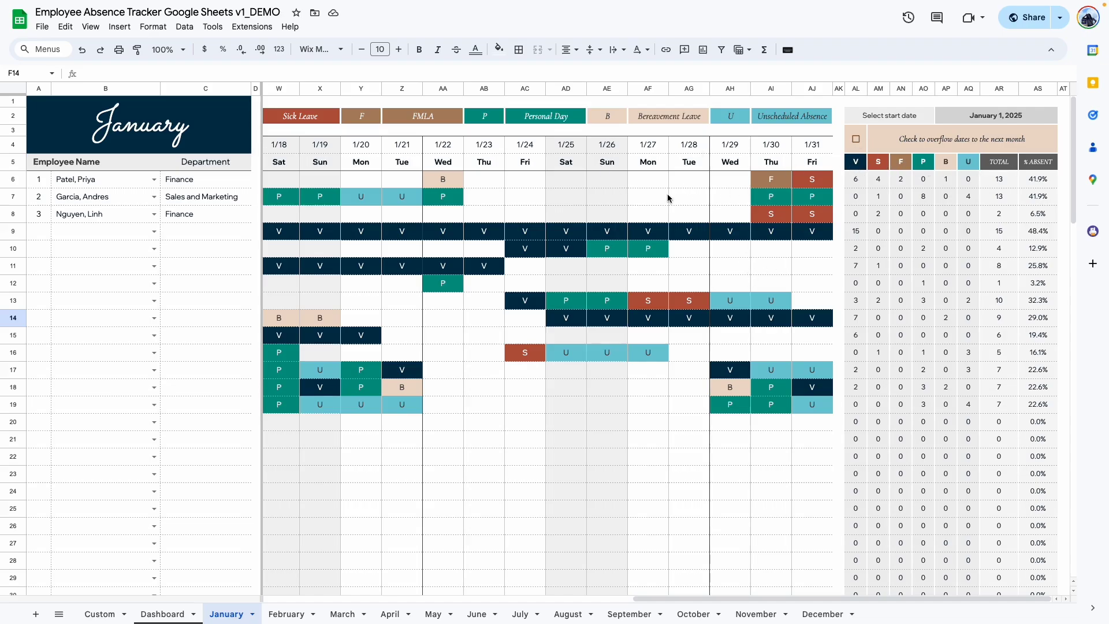
{"action": "left_click", "coordinate": [13, 179]}
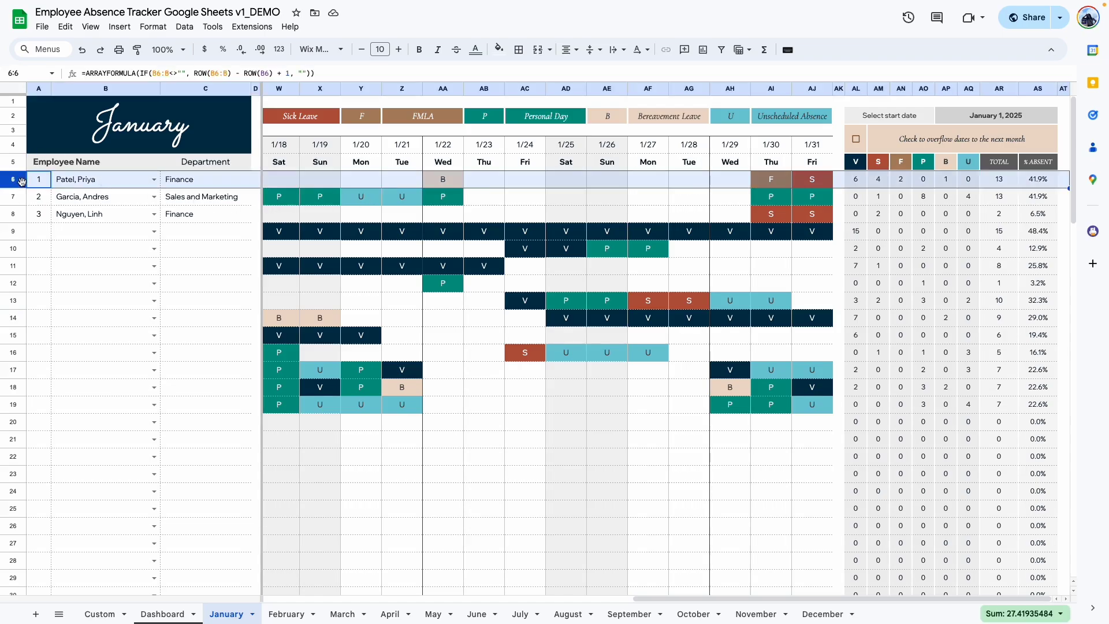
{"action": "left_click", "coordinate": [861, 185]}
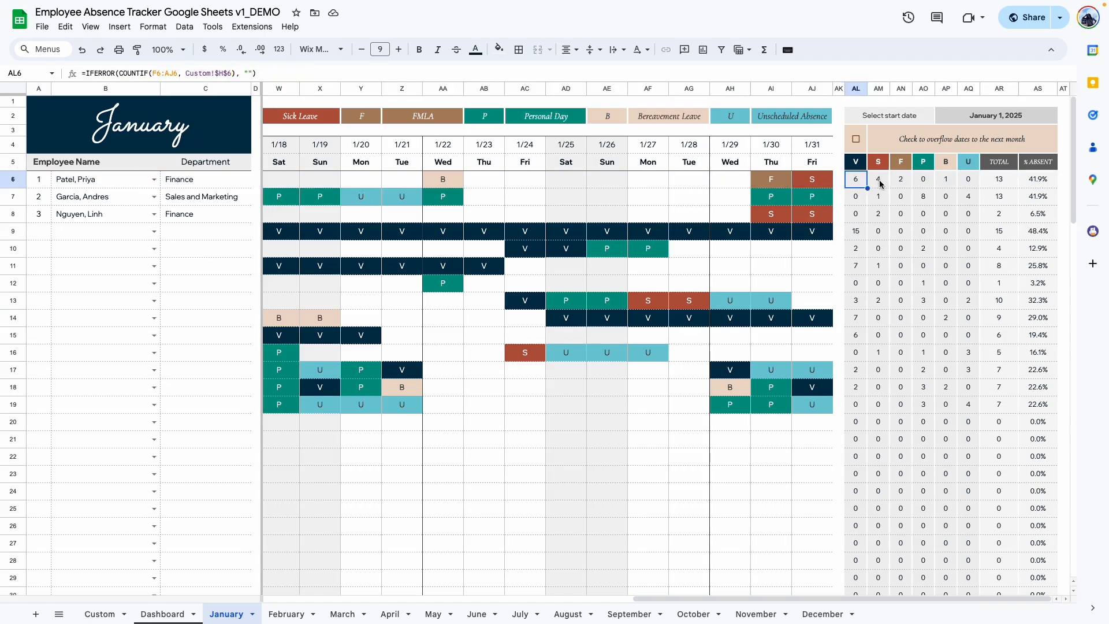
{"action": "left_click", "coordinate": [879, 183]}
{"action": "left_click", "coordinate": [903, 185]}
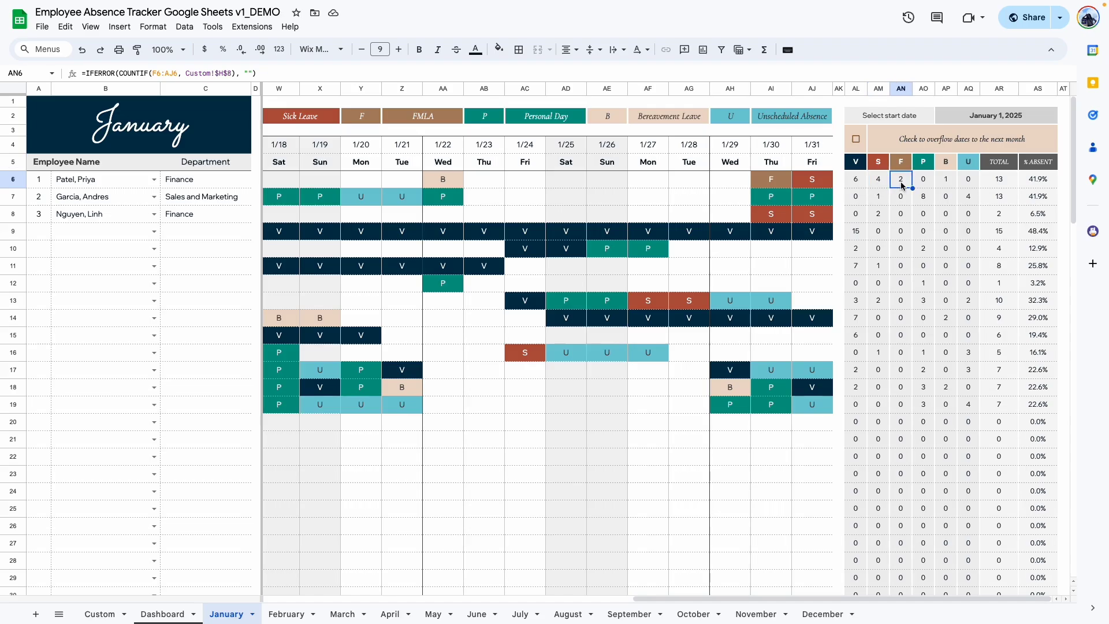
{"action": "left_click", "coordinate": [933, 186]}
{"action": "left_click", "coordinate": [947, 184]}
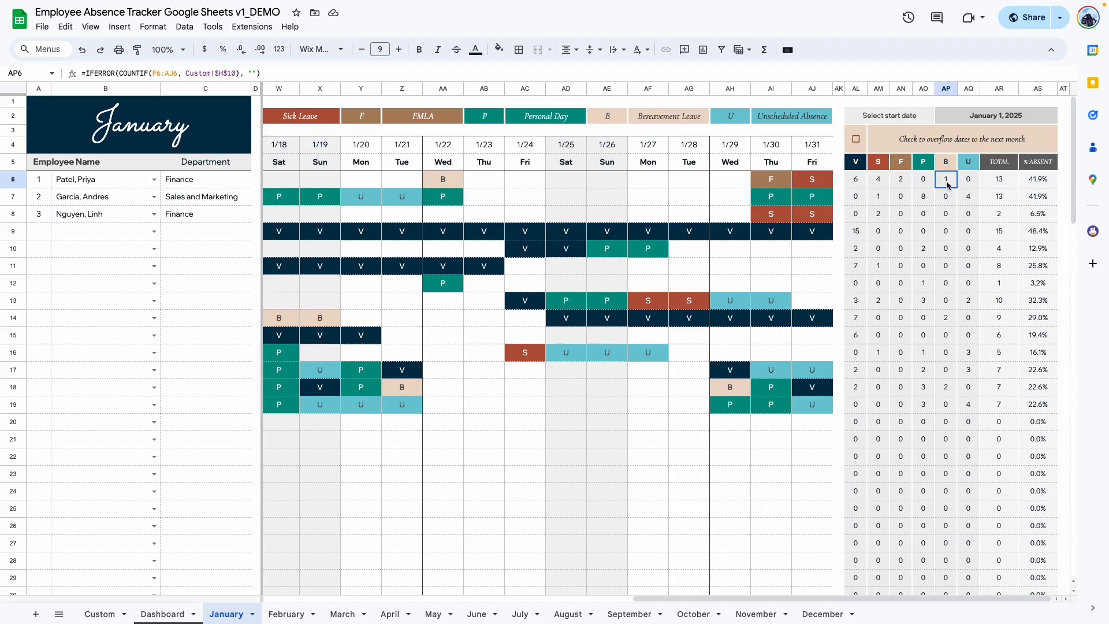
{"action": "left_click", "coordinate": [968, 184]}
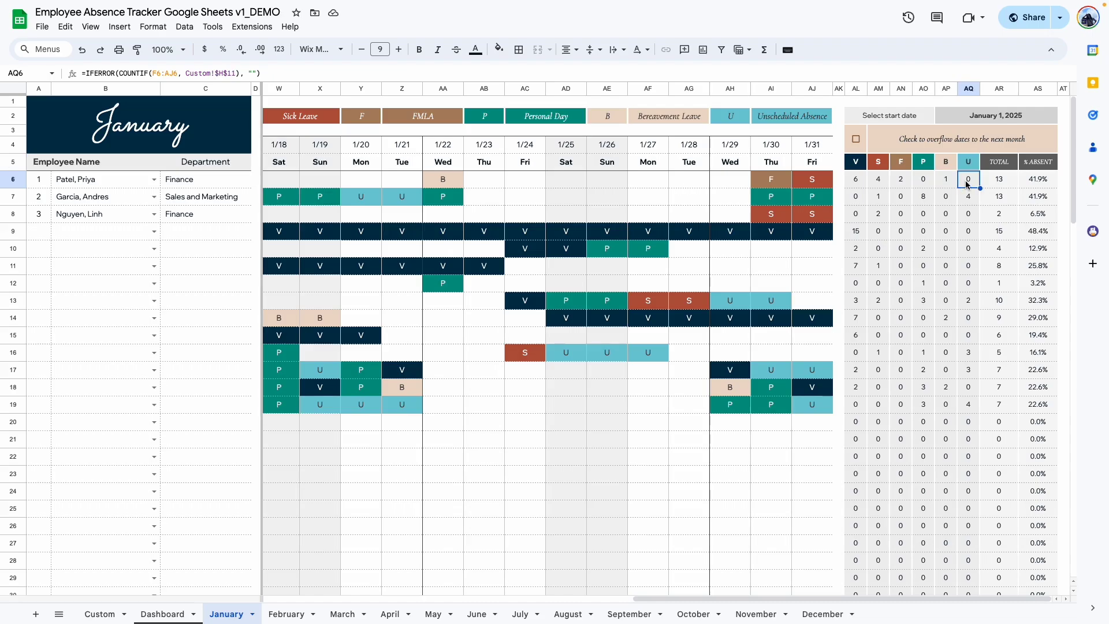
{"action": "left_click", "coordinate": [998, 182]}
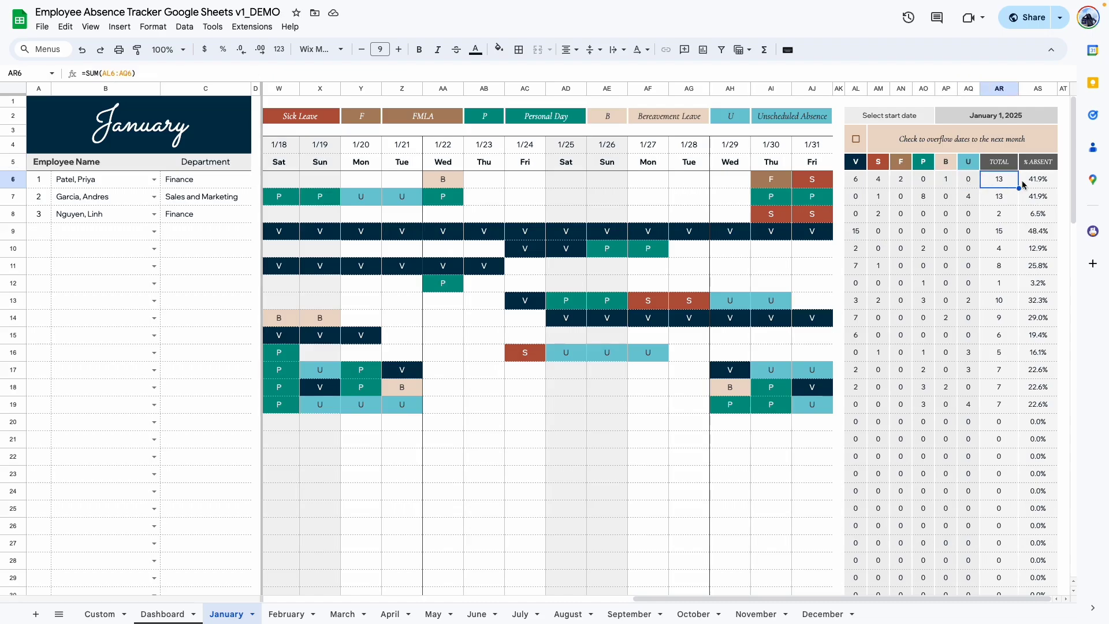
{"action": "left_click_drag", "start_coordinate": [860, 178], "coordinate": [978, 185]}
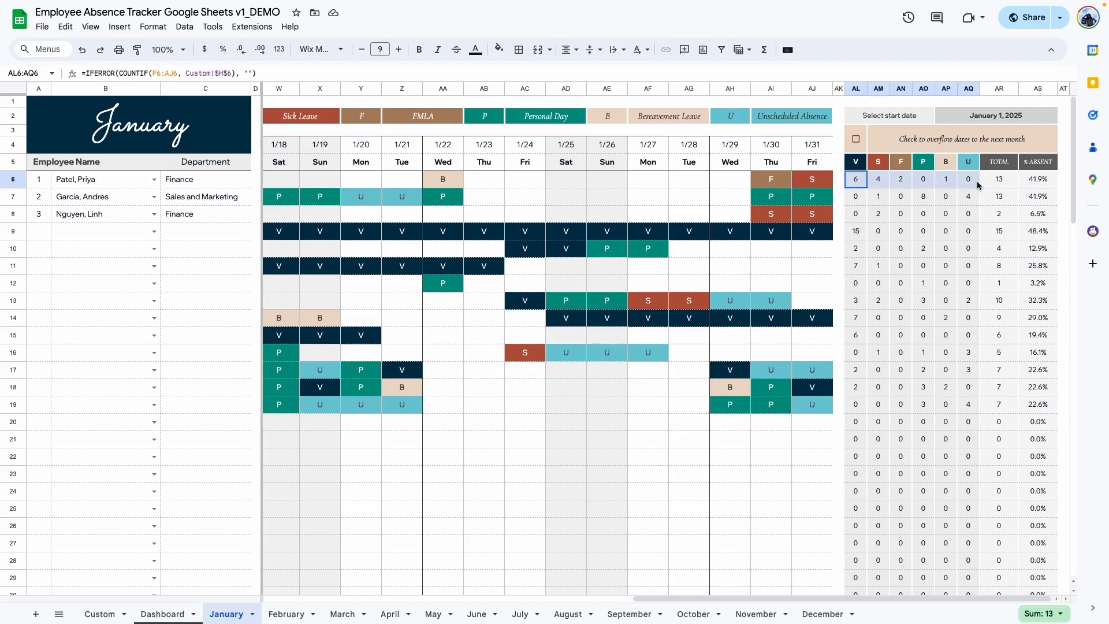
{"action": "left_click", "coordinate": [1038, 181]}
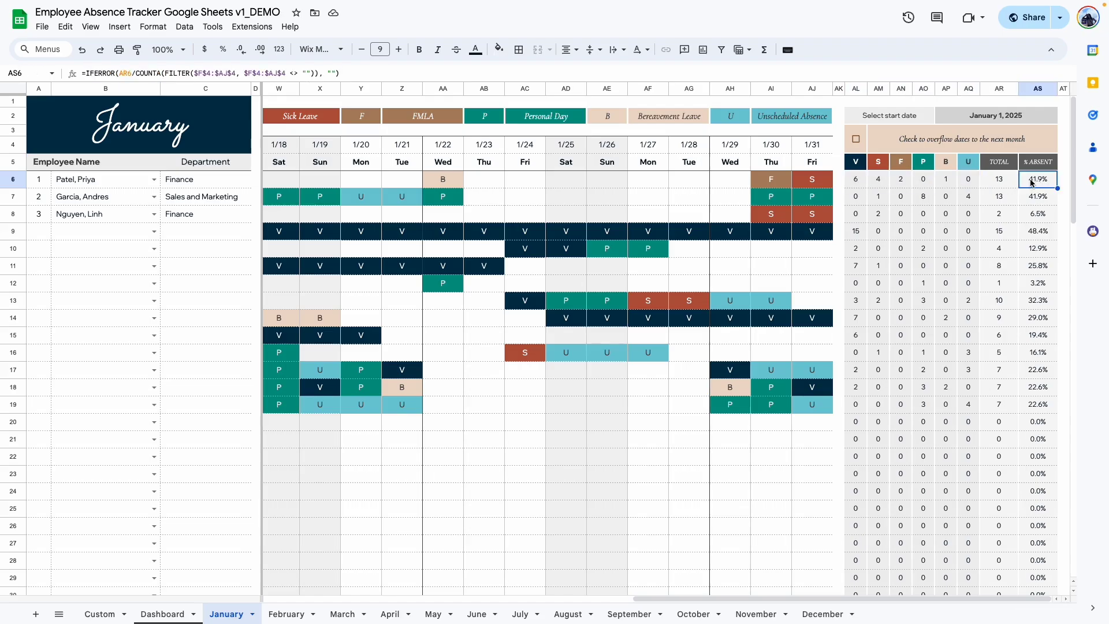
{"action": "key", "text": "Left"}
{"action": "key", "text": "Down"}
{"action": "key", "text": "Down"}
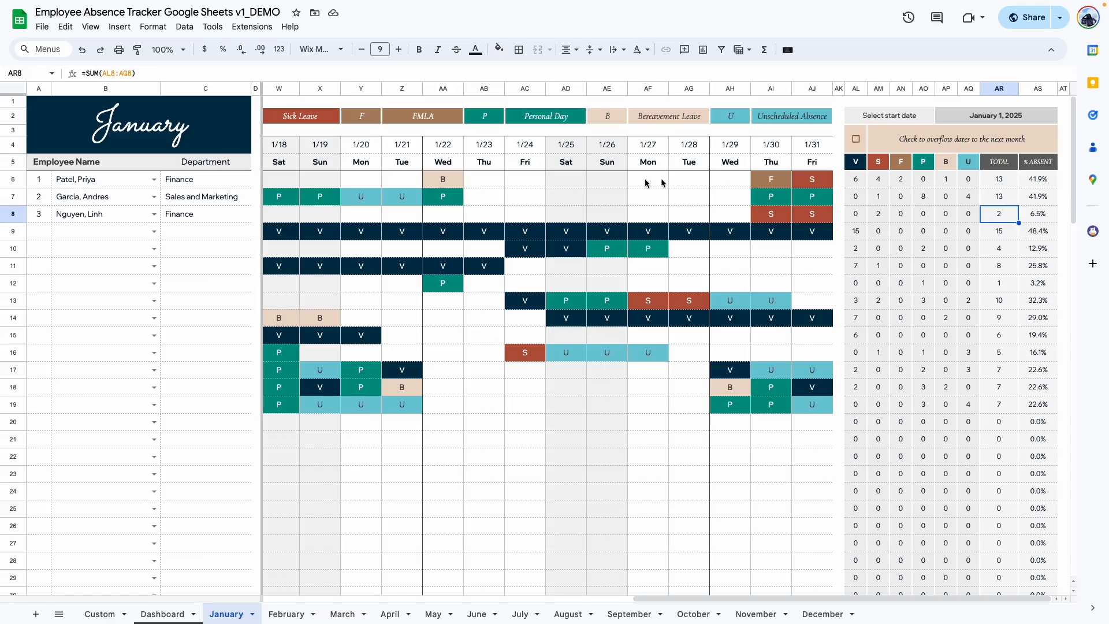
{"action": "left_click", "coordinate": [1004, 184]}
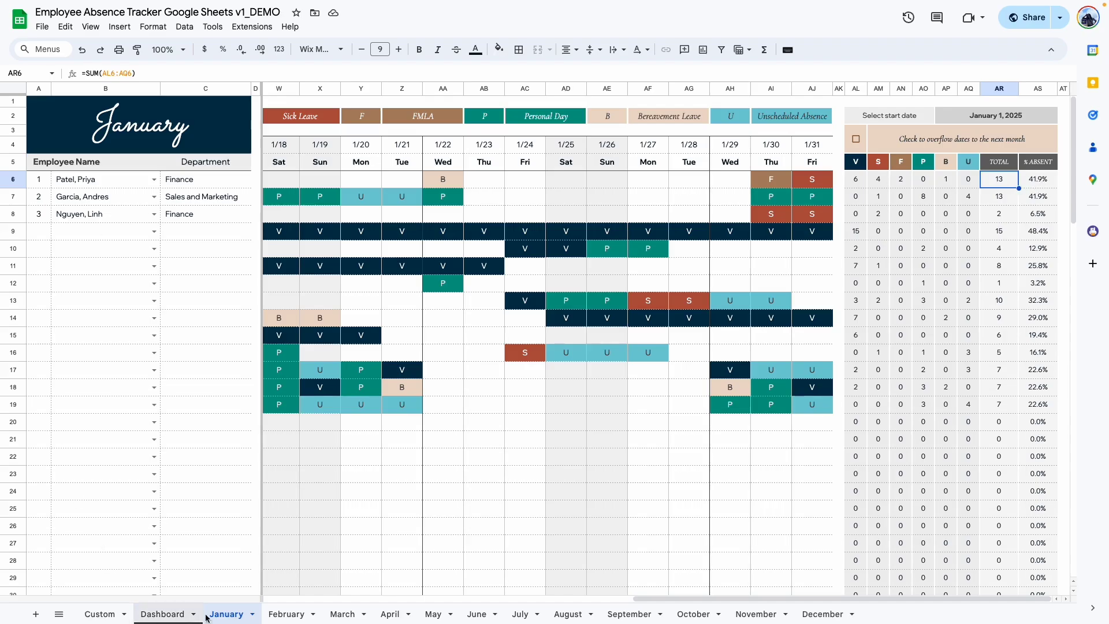
{"action": "left_click", "coordinate": [284, 613]}
- Check the first employee's February total in AR6, then January's totals and average percentage
{"action": "scroll", "coordinate": [685, 190], "scroll_direction": "right", "scroll_amount": 10}
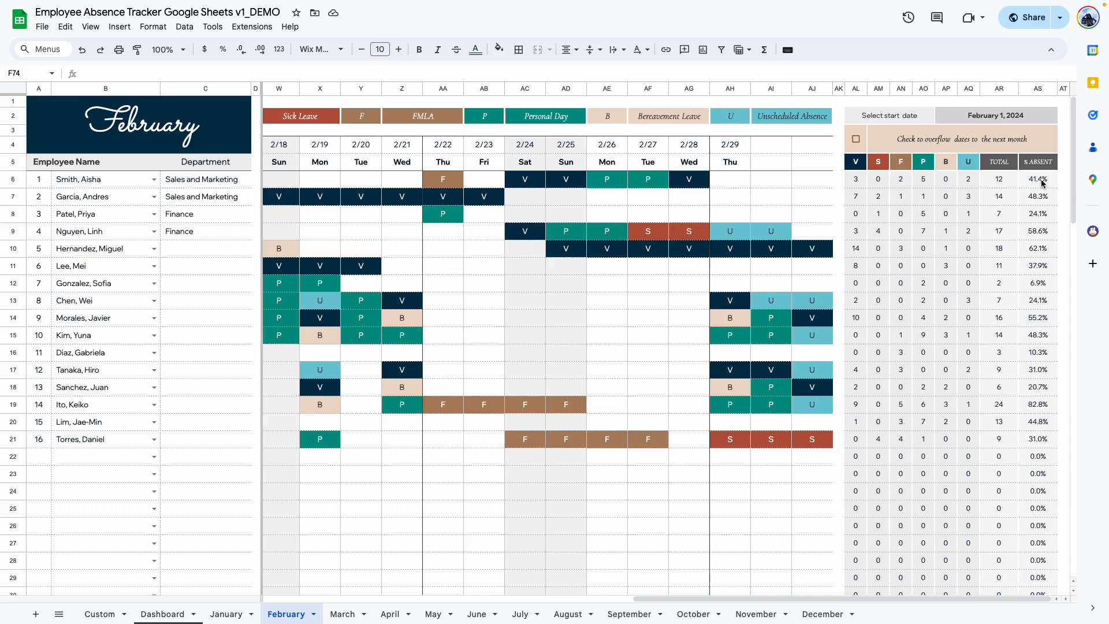
{"action": "left_click", "coordinate": [1014, 182]}
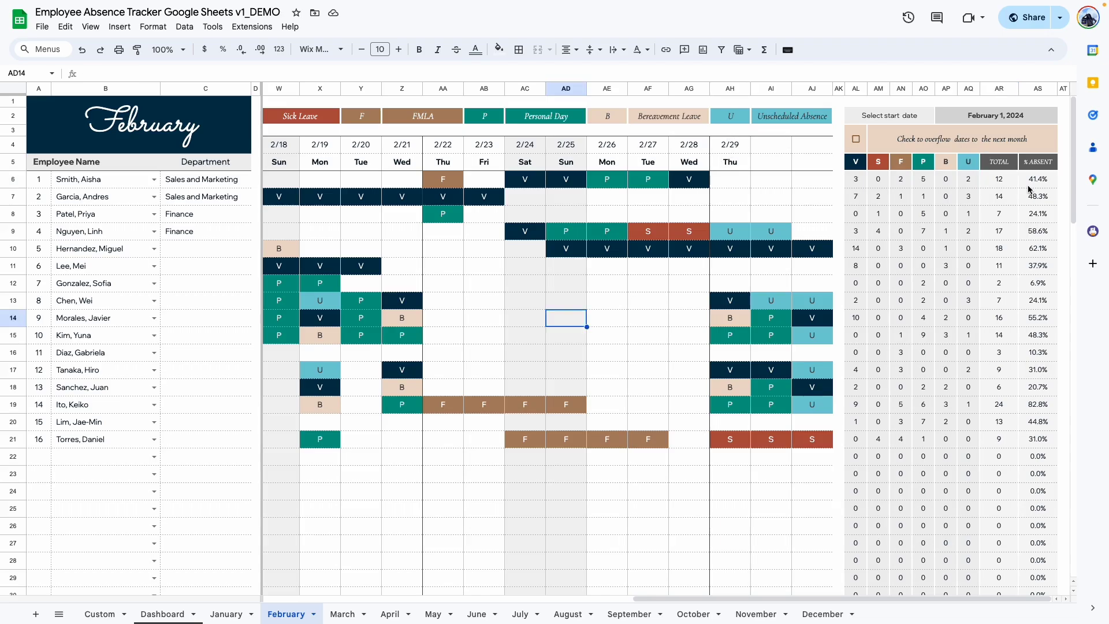
{"action": "key", "text": "ctrl+Page_Up"}
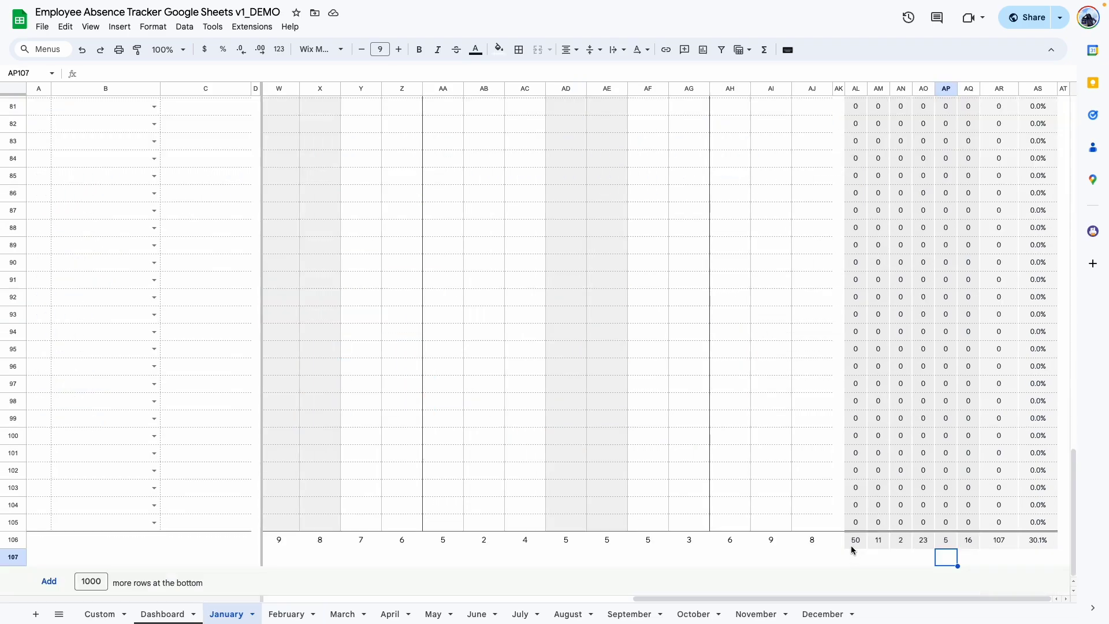
{"action": "left_click_drag", "start_coordinate": [855, 540], "coordinate": [972, 544]}
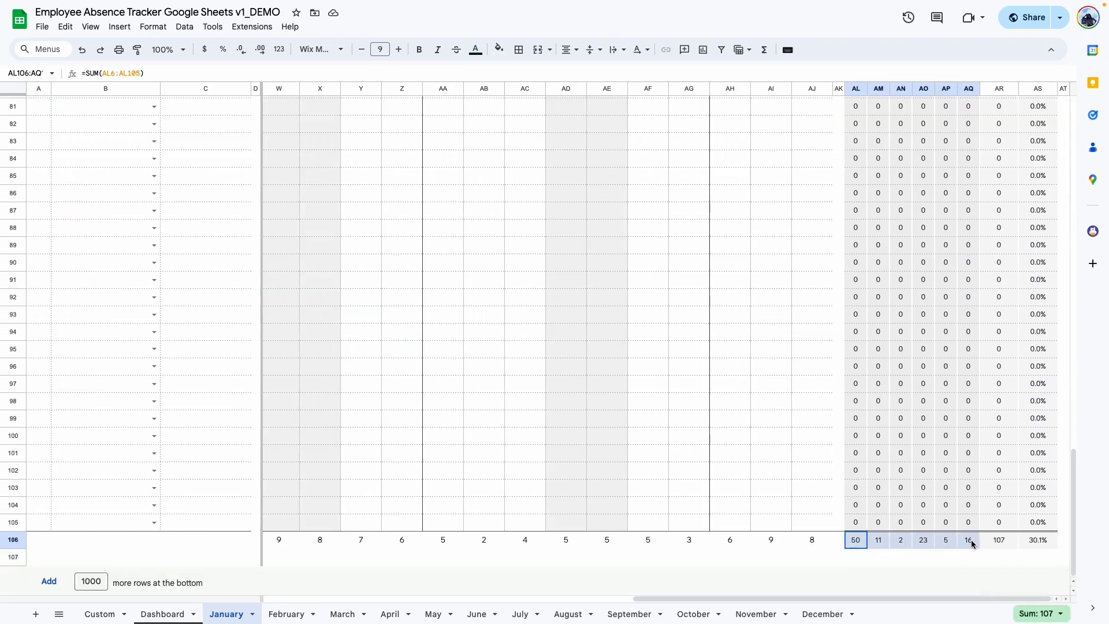
{"action": "left_click", "coordinate": [1034, 541]}
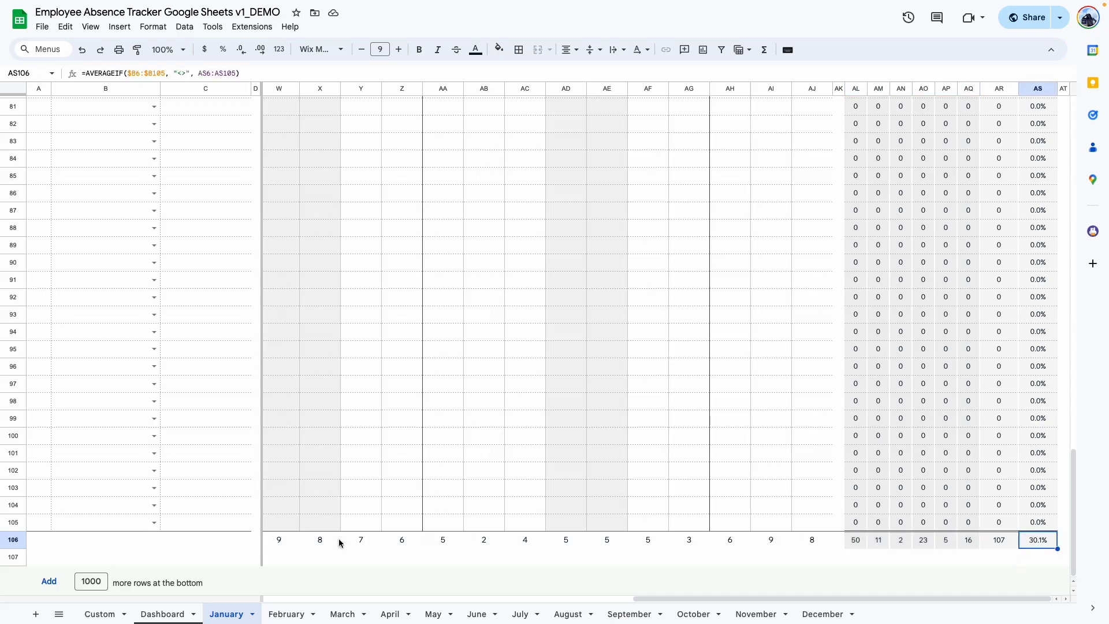
- Step through the month sheets from February to June
{"action": "left_click", "coordinate": [288, 614]}
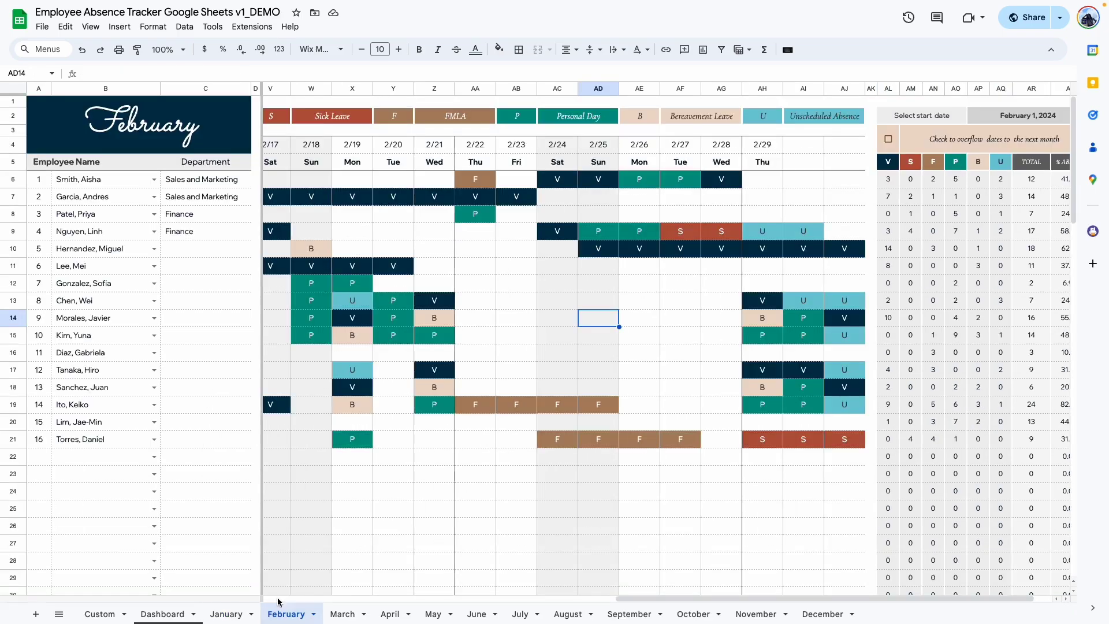
{"action": "left_click", "coordinate": [343, 616]}
{"action": "left_click", "coordinate": [390, 615]}
{"action": "left_click", "coordinate": [433, 615]}
{"action": "left_click", "coordinate": [477, 614]}
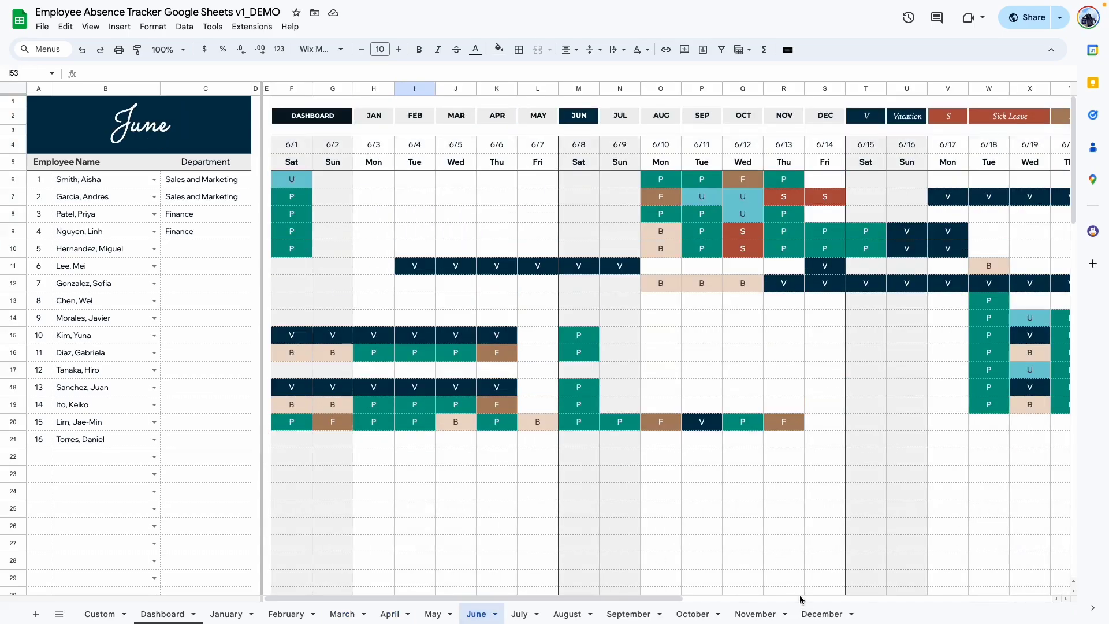
- Jump to the December sheet, then bring up the Dashboard showing June 2024
{"action": "left_click", "coordinate": [817, 614]}
{"action": "left_click", "coordinate": [162, 614]}
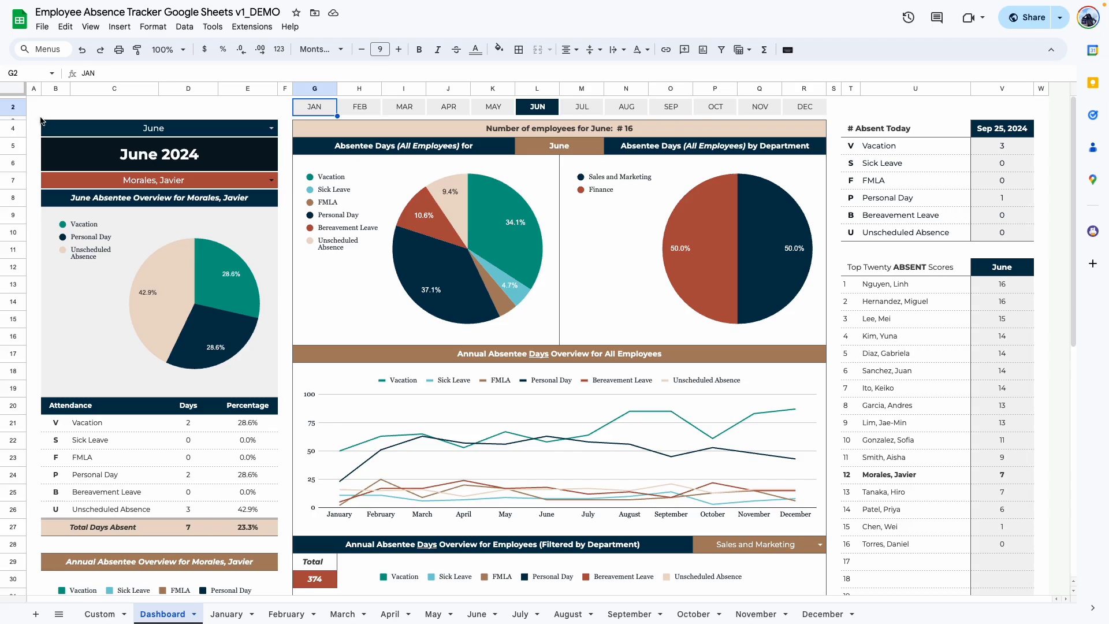
{"action": "left_click", "coordinate": [285, 117]}
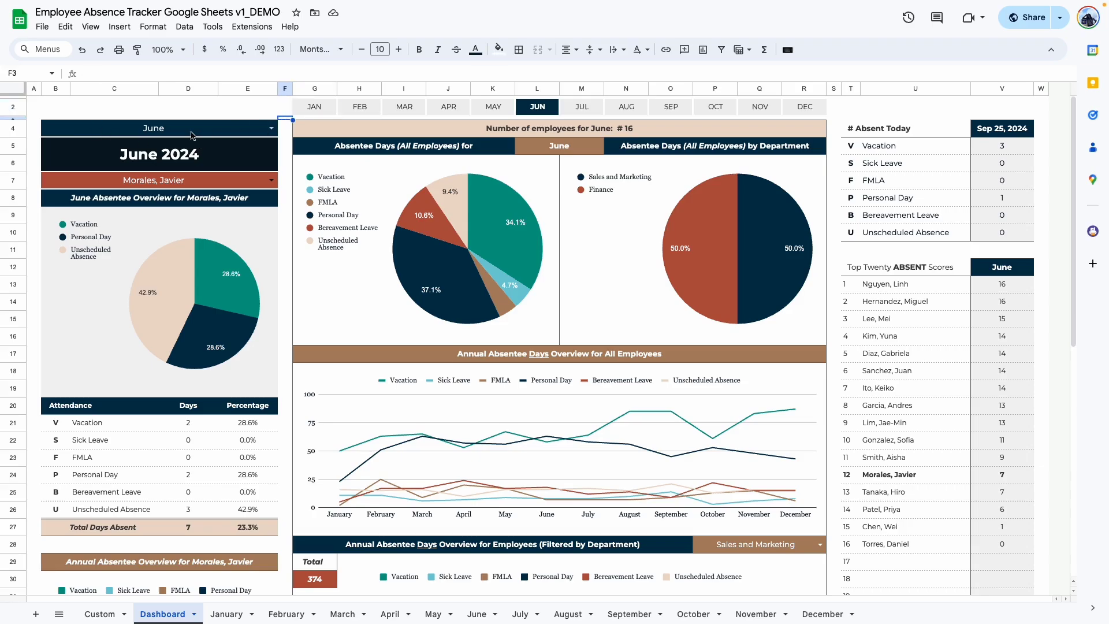
- Set the dashboard month to January and pick an employee with 13 January absence days
{"action": "left_click", "coordinate": [271, 129]}
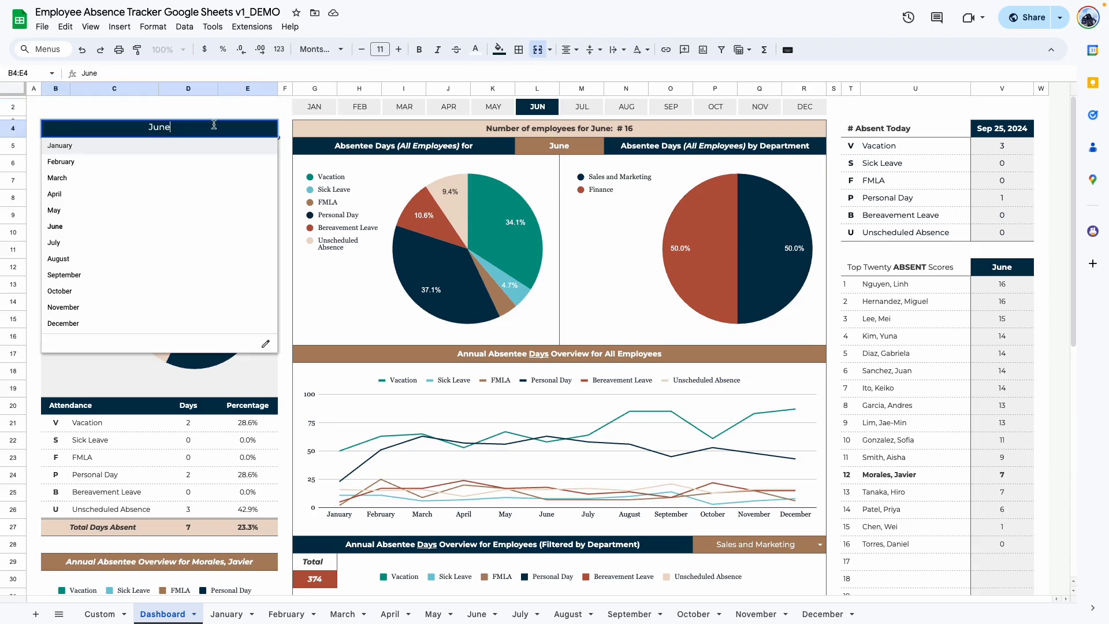
{"action": "left_click", "coordinate": [99, 148]}
{"action": "left_click", "coordinate": [186, 168]}
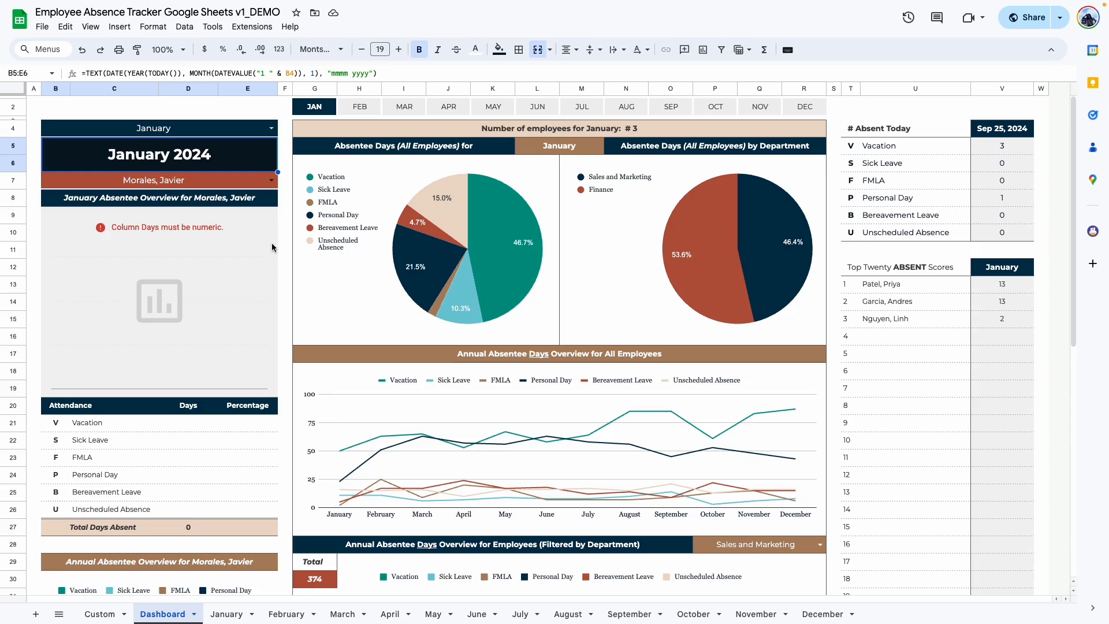
{"action": "left_click", "coordinate": [285, 267]}
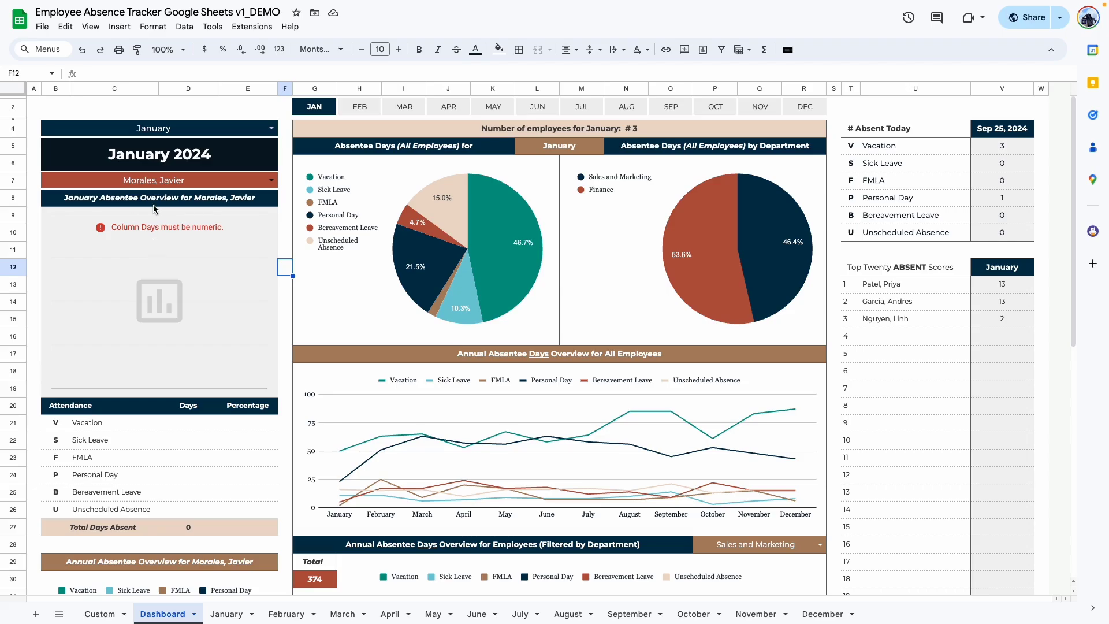
{"action": "left_click", "coordinate": [271, 180]}
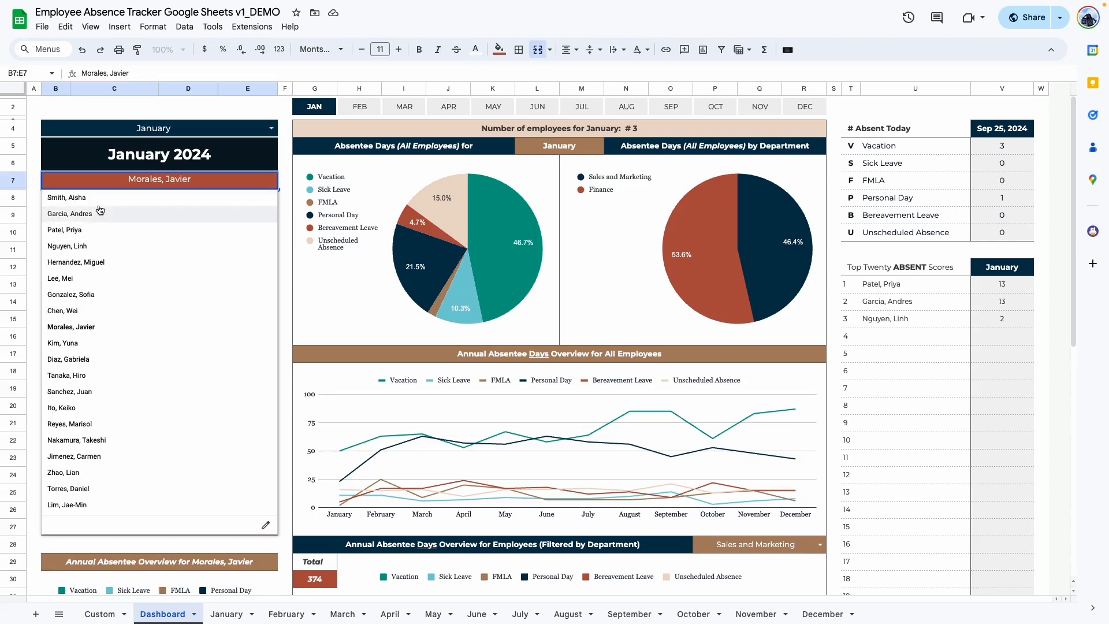
{"action": "left_click", "coordinate": [91, 230]}
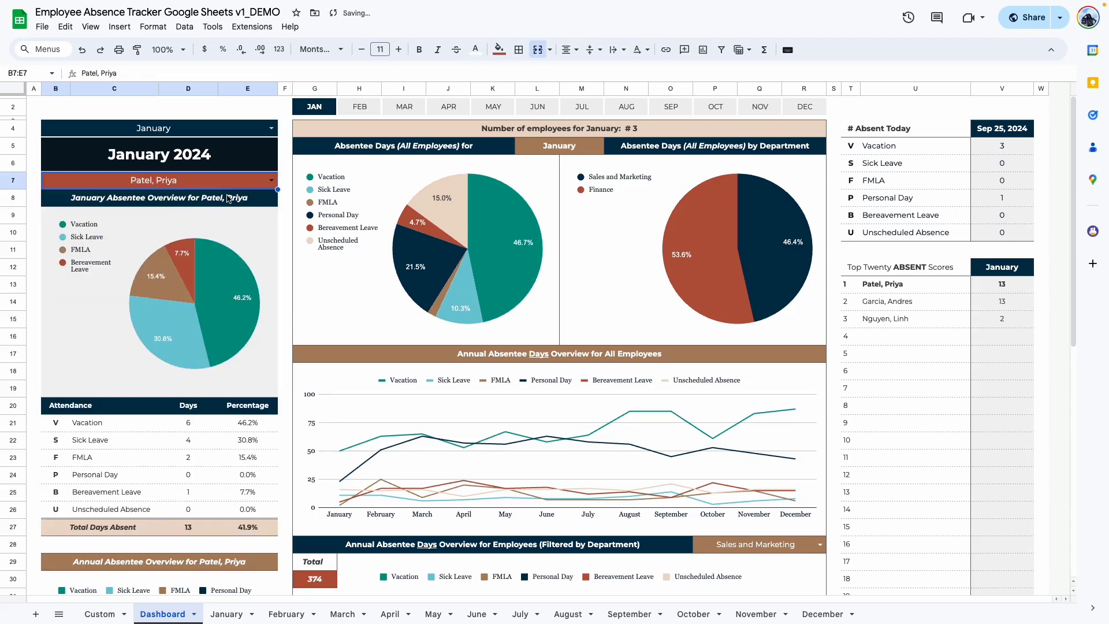
{"action": "left_click", "coordinate": [286, 246]}
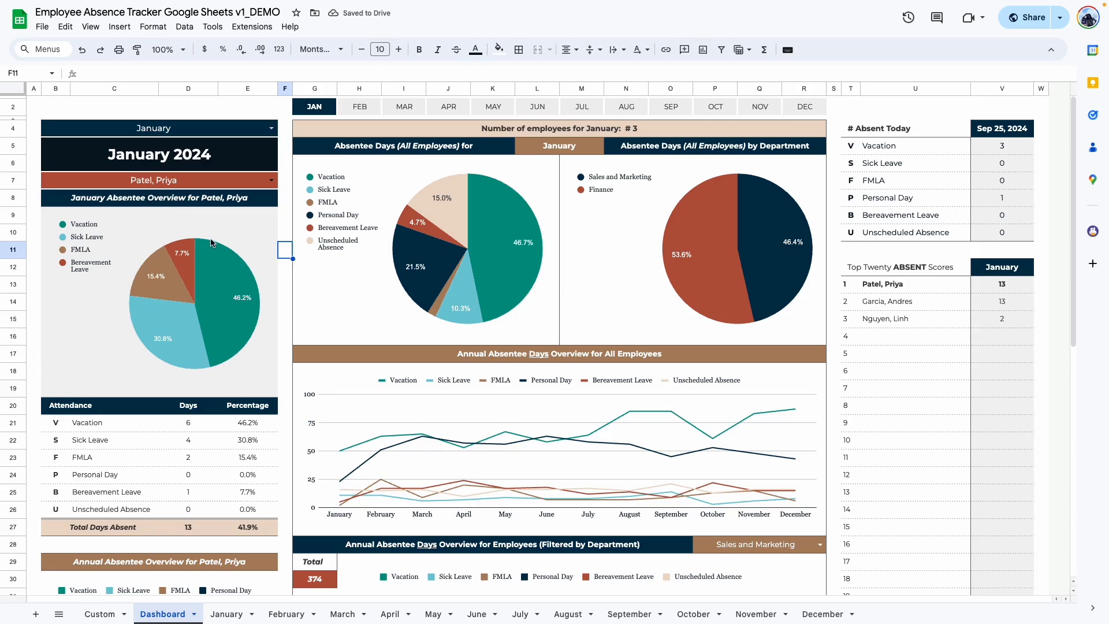
{"action": "key", "text": "Down"}
{"action": "key", "text": "Down"}
{"action": "key", "text": "Down"}
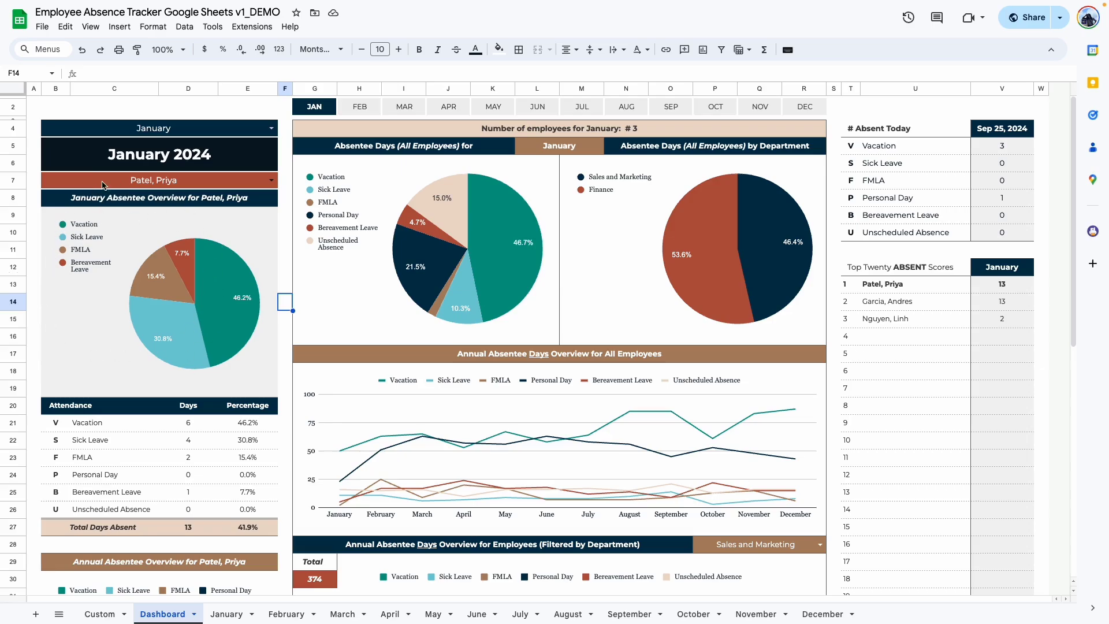
{"action": "key", "text": "Down"}
{"action": "key", "text": "Down"}
{"action": "key", "text": "Down"}
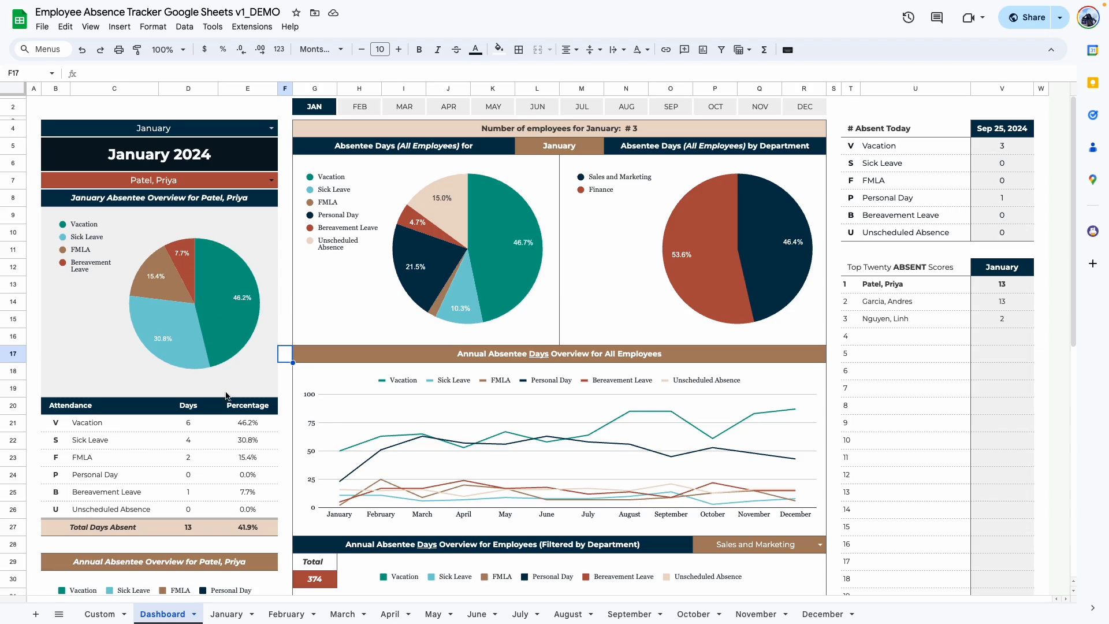
{"action": "left_click", "coordinate": [226, 301]}
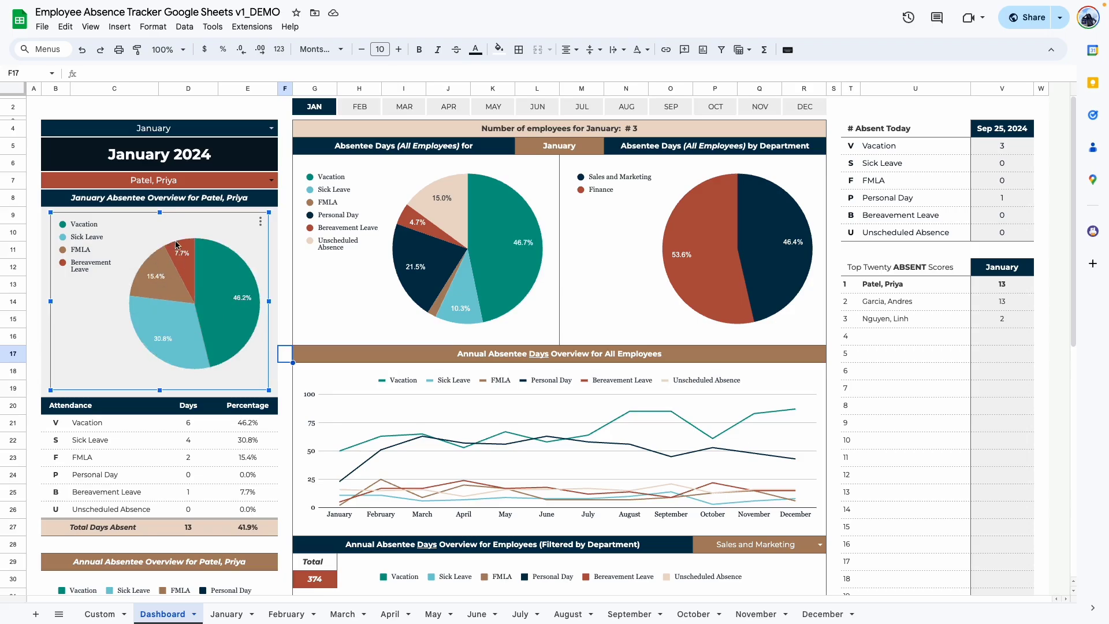
{"action": "scroll", "coordinate": [218, 330], "scroll_direction": "down", "scroll_amount": 5}
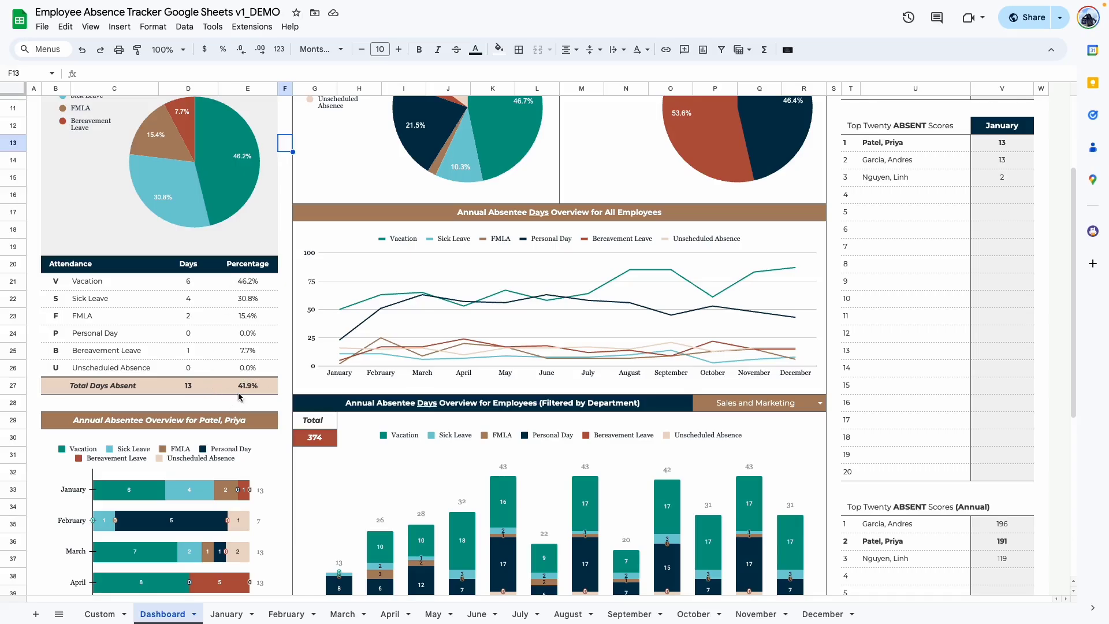
{"action": "scroll", "coordinate": [250, 380], "scroll_direction": "up", "scroll_amount": 1}
{"action": "scroll", "coordinate": [234, 260], "scroll_direction": "up", "scroll_amount": 3}
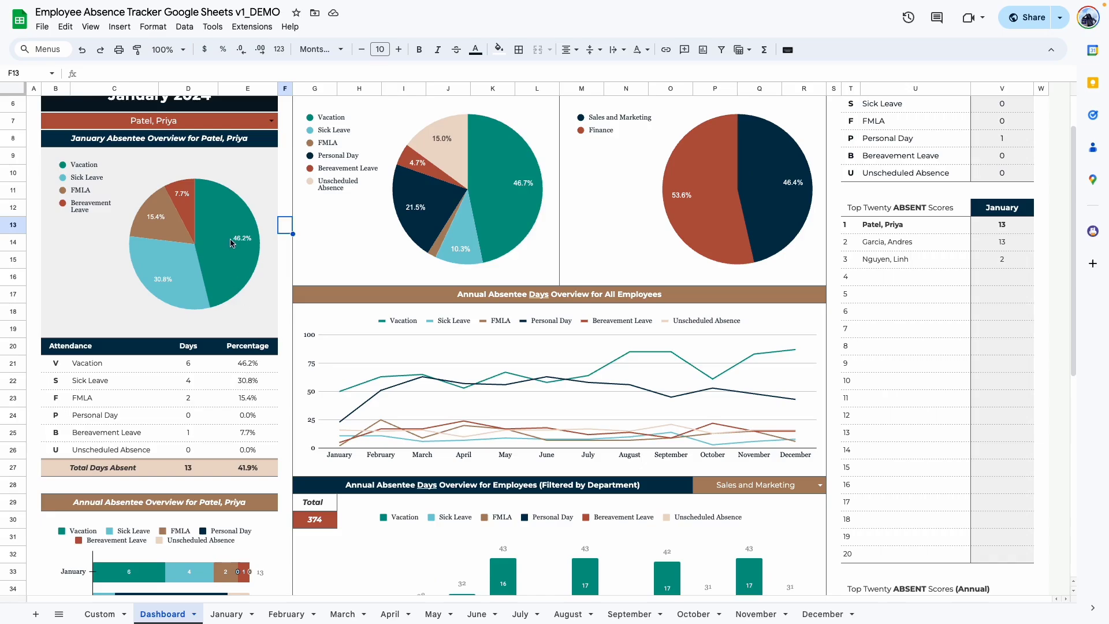
{"action": "scroll", "coordinate": [231, 243], "scroll_direction": "down", "scroll_amount": 5}
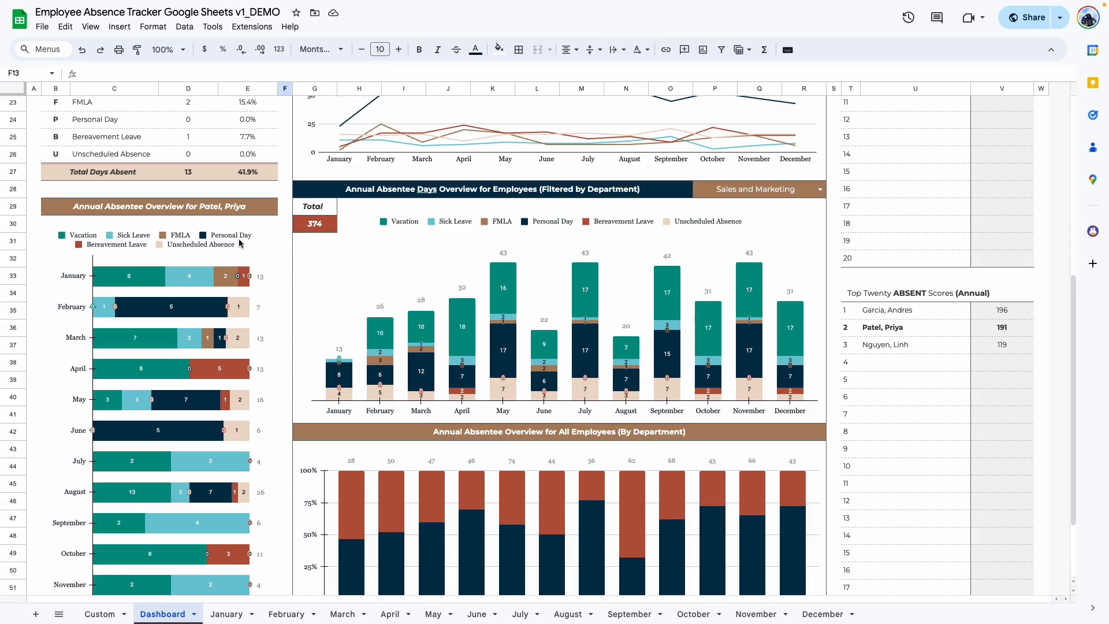
{"action": "scroll", "coordinate": [241, 243], "scroll_direction": "down", "scroll_amount": 1}
{"action": "scroll", "coordinate": [82, 260], "scroll_direction": "down", "scroll_amount": 2}
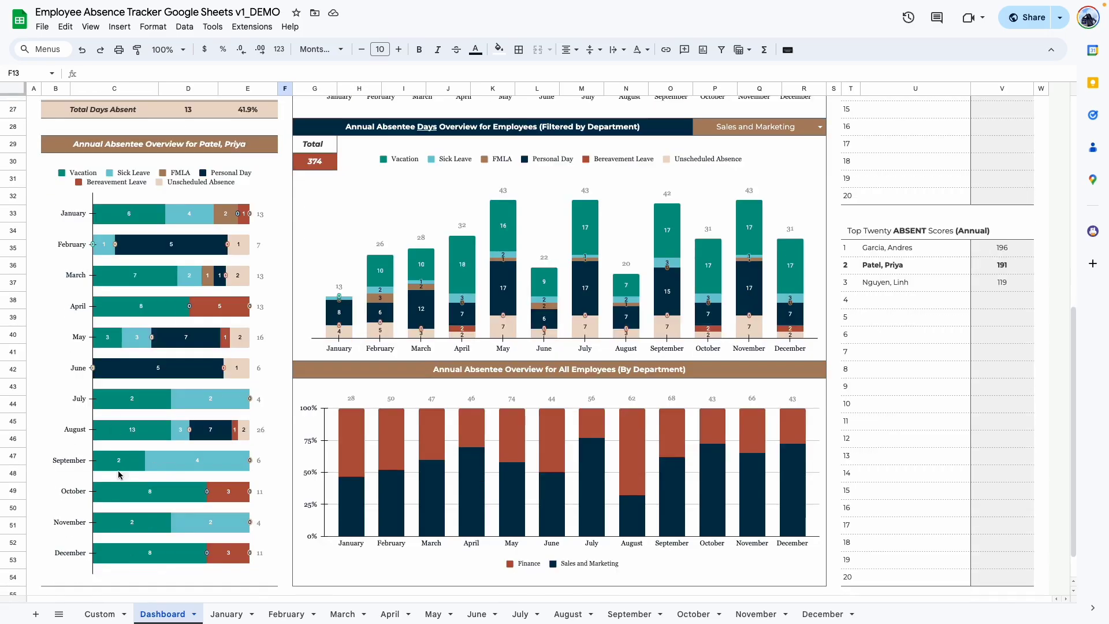
{"action": "scroll", "coordinate": [88, 498], "scroll_direction": "up", "scroll_amount": 4}
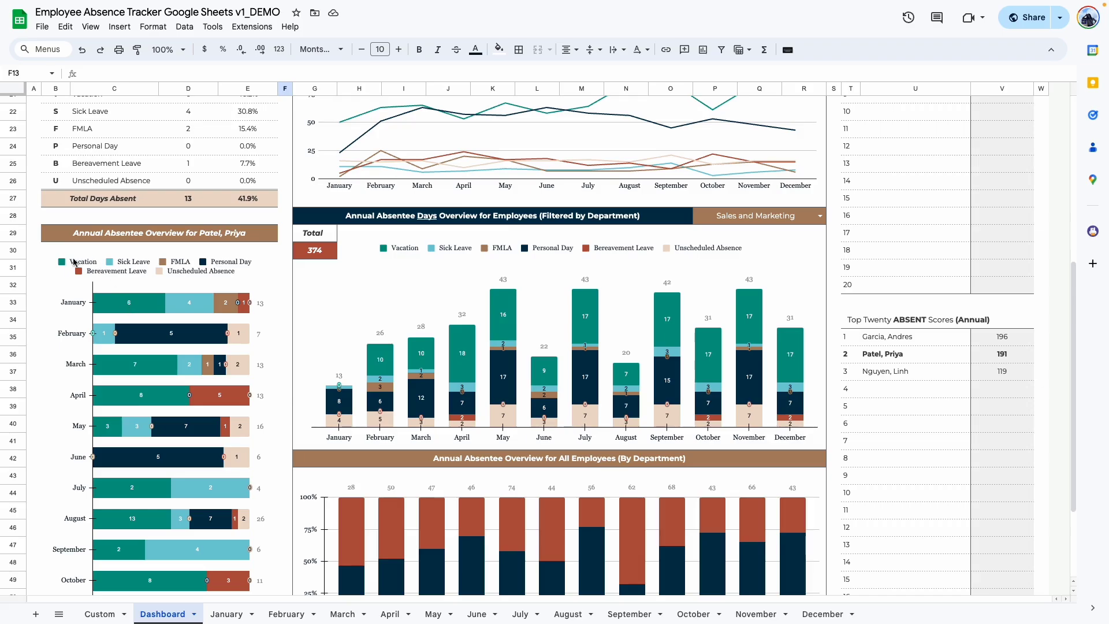
{"action": "scroll", "coordinate": [75, 263], "scroll_direction": "up", "scroll_amount": 3}
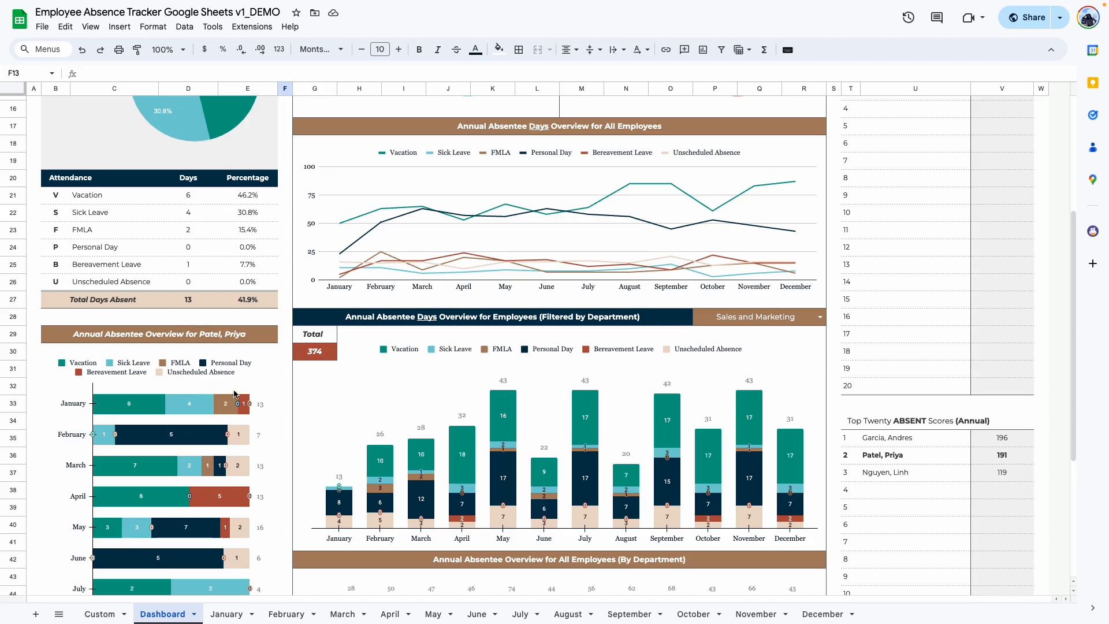
{"action": "scroll", "coordinate": [143, 299], "scroll_direction": "down", "scroll_amount": 3}
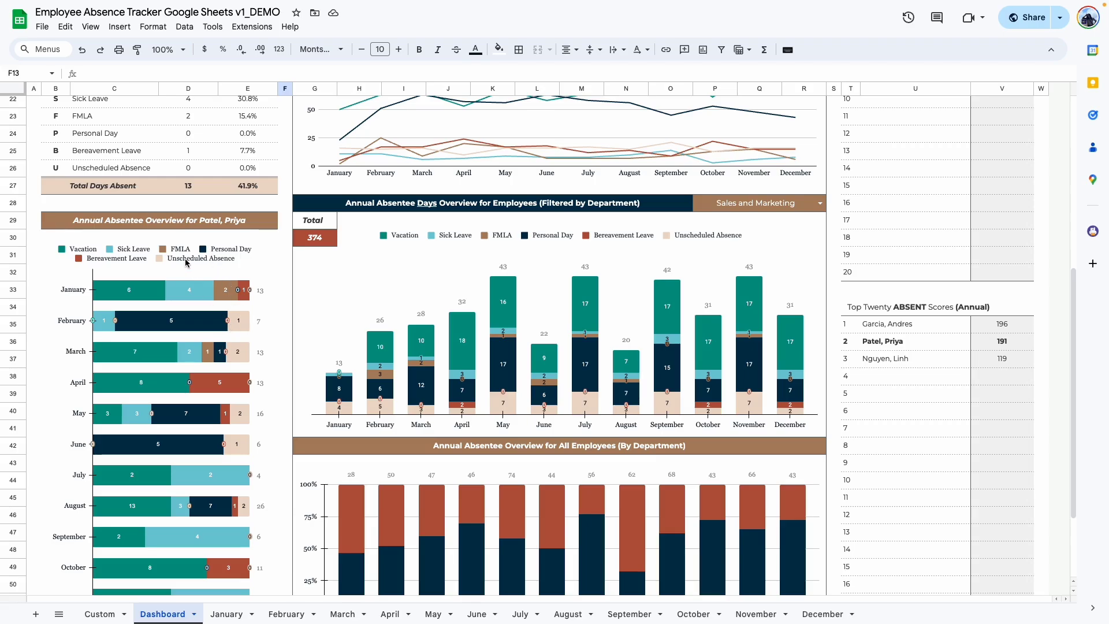
{"action": "scroll", "coordinate": [161, 182], "scroll_direction": "down", "scroll_amount": 3}
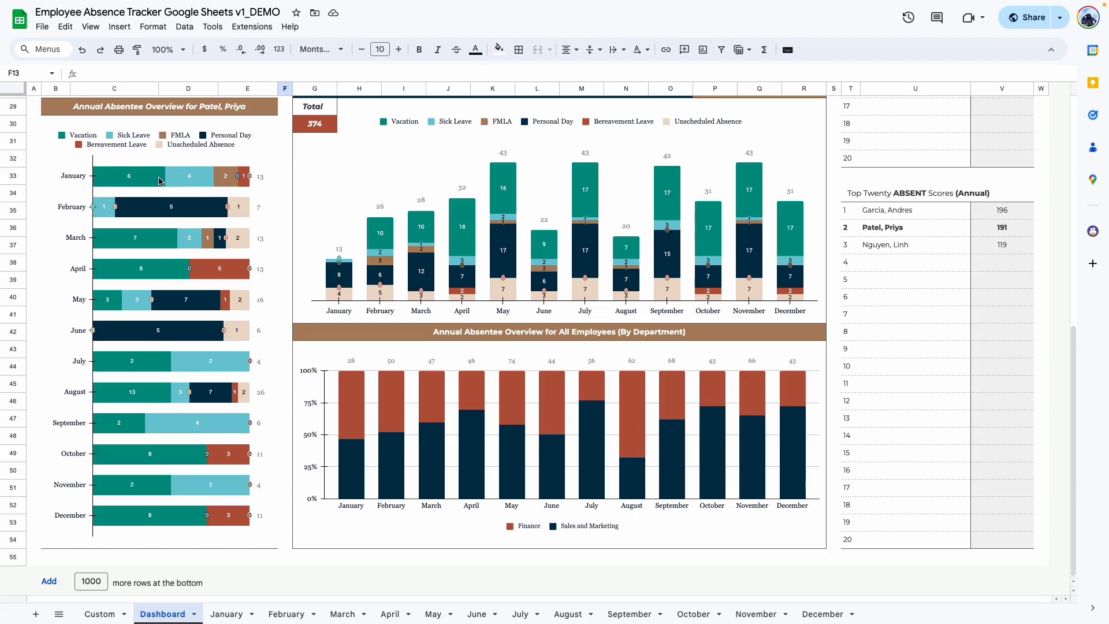
{"action": "scroll", "coordinate": [373, 229], "scroll_direction": "up", "scroll_amount": 10}
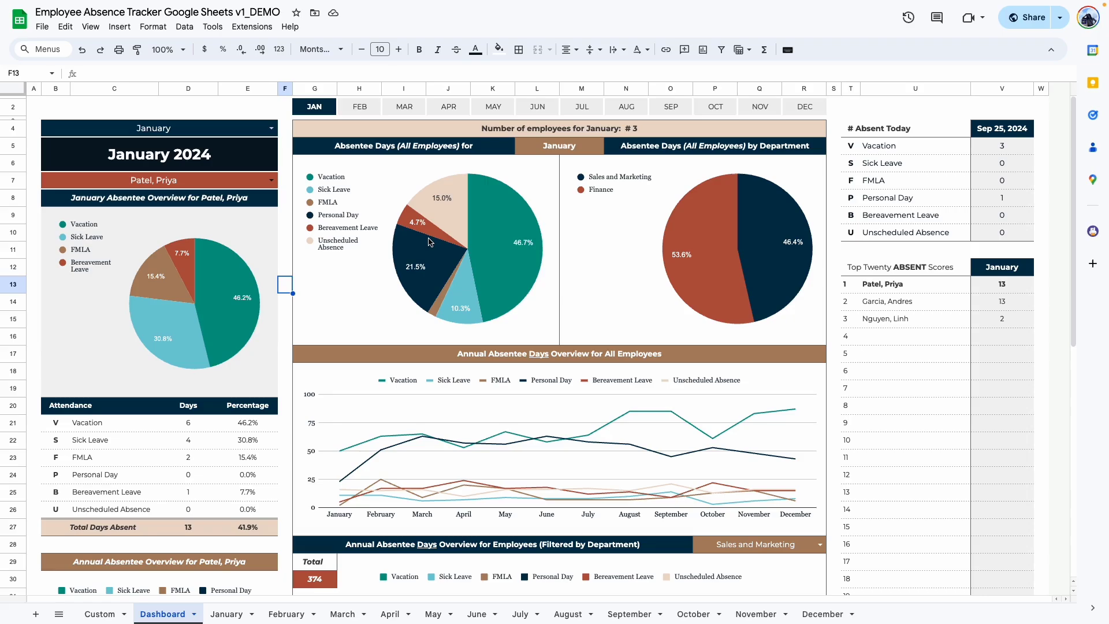
{"action": "left_click", "coordinate": [544, 151]}
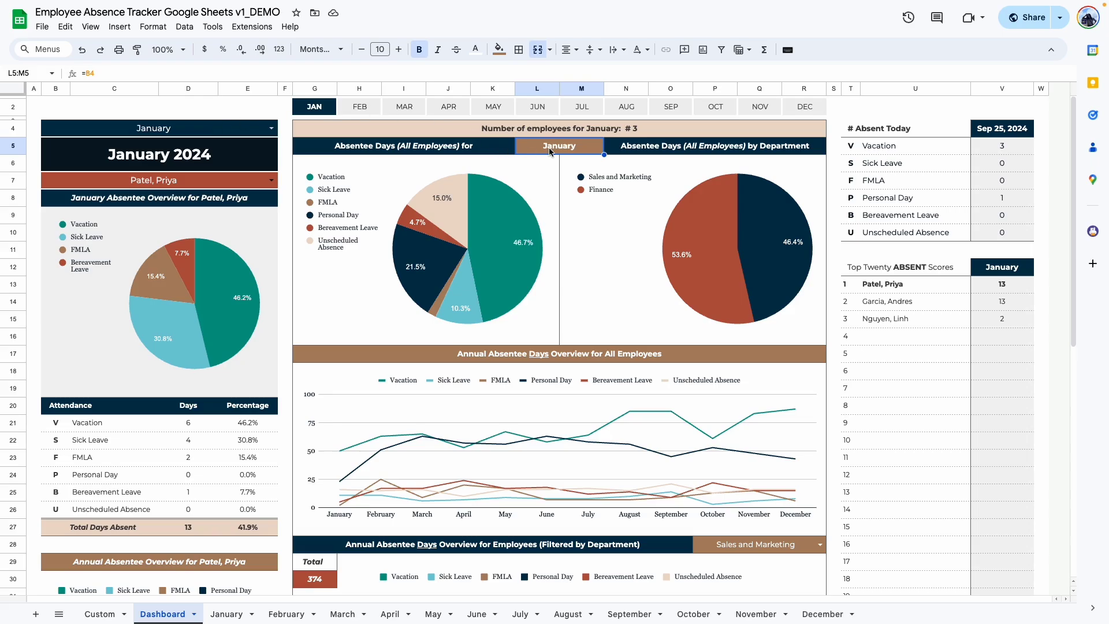
{"action": "left_click", "coordinate": [271, 127]}
{"action": "left_click", "coordinate": [75, 164]}
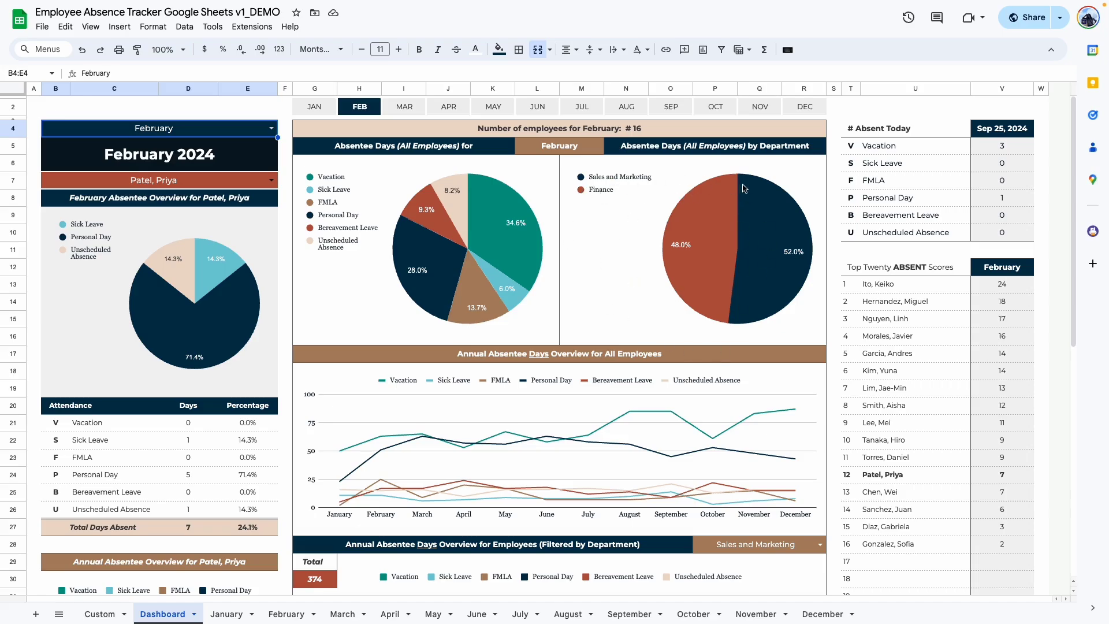
{"action": "scroll", "coordinate": [630, 220], "scroll_direction": "down", "scroll_amount": 5}
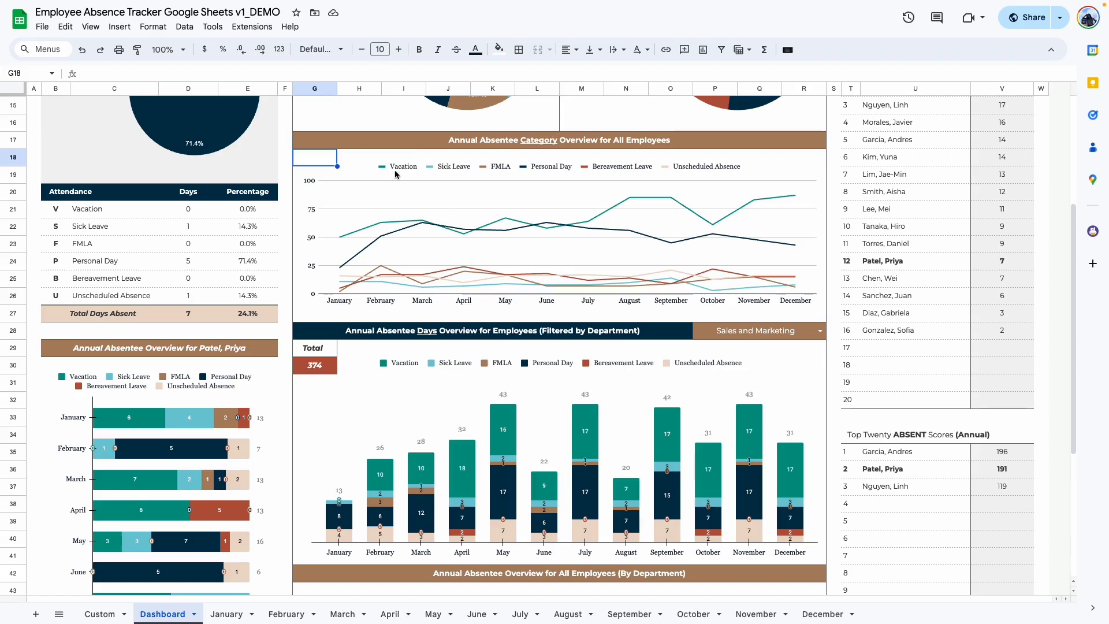
{"action": "left_click", "coordinate": [376, 220]}
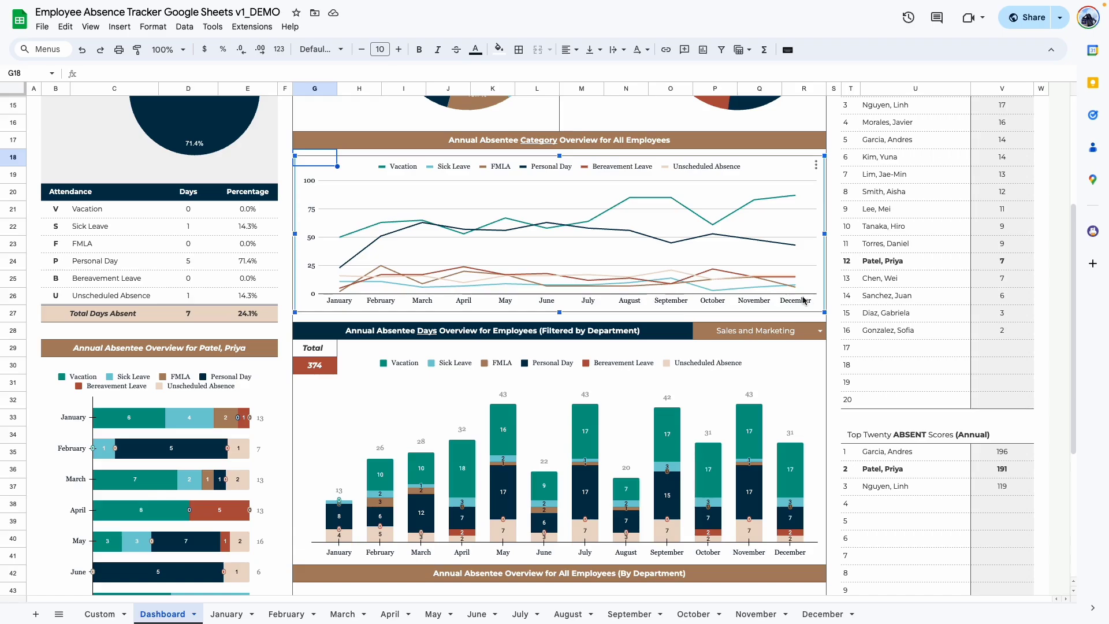
{"action": "mouse_move", "coordinate": [342, 238]}
{"action": "scroll", "coordinate": [726, 347], "scroll_direction": "down", "scroll_amount": 3}
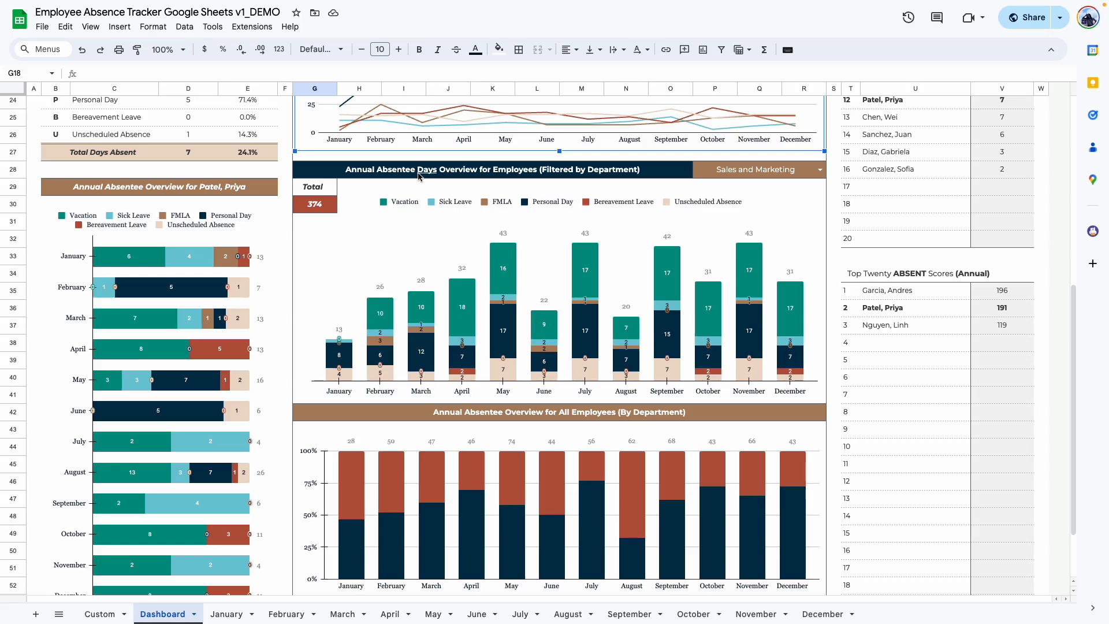
{"action": "left_click", "coordinate": [777, 178]}
{"action": "key", "text": "Delete"}
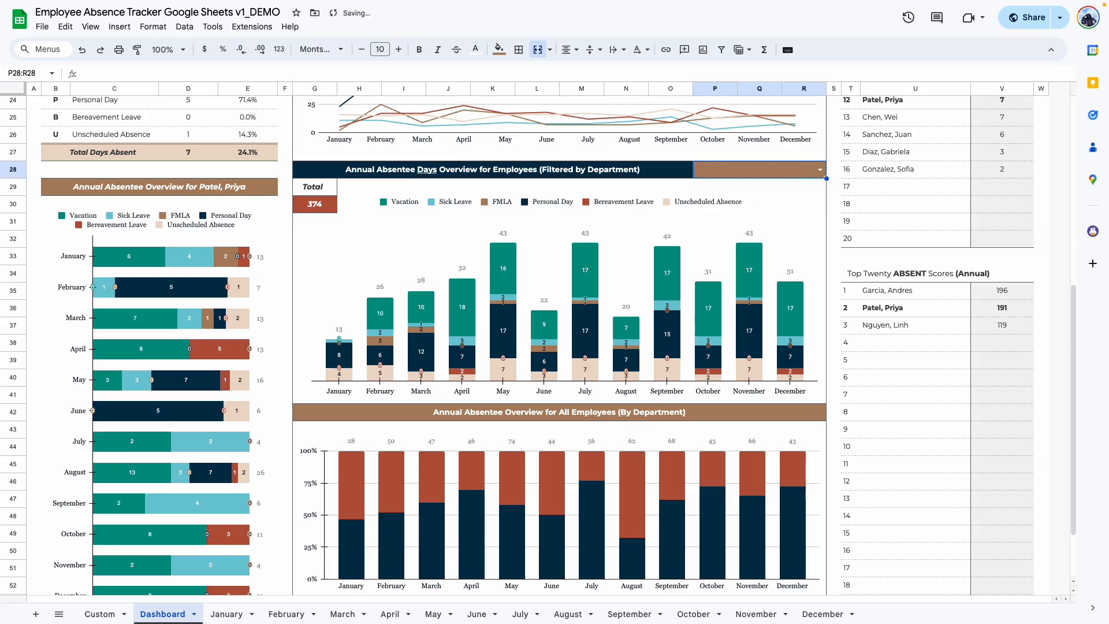
{"action": "left_click", "coordinate": [827, 239]}
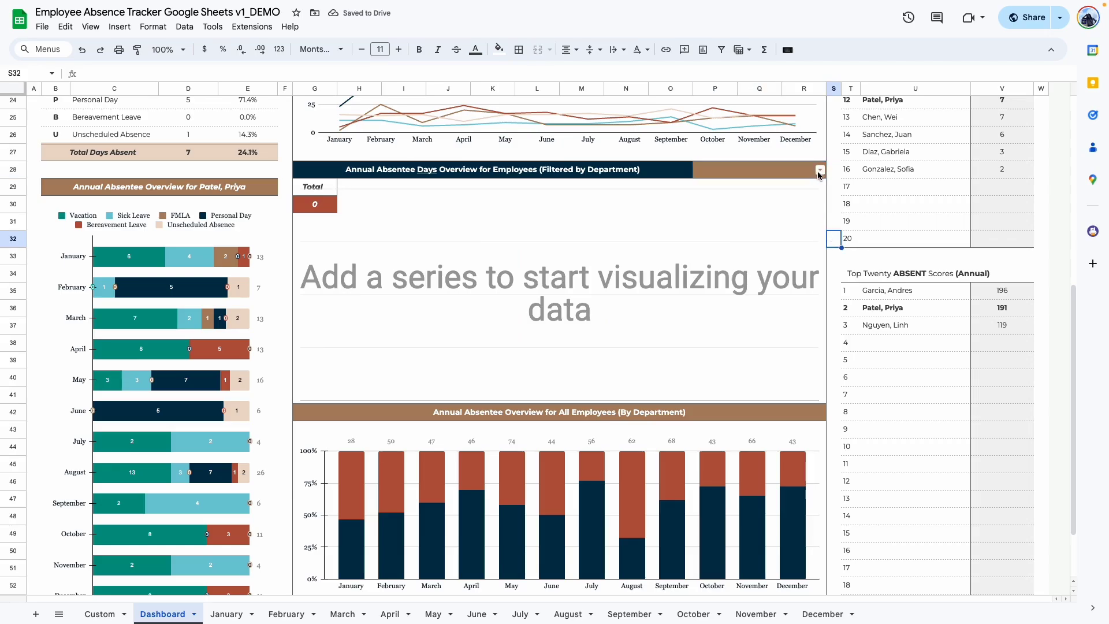
{"action": "left_click", "coordinate": [820, 171]}
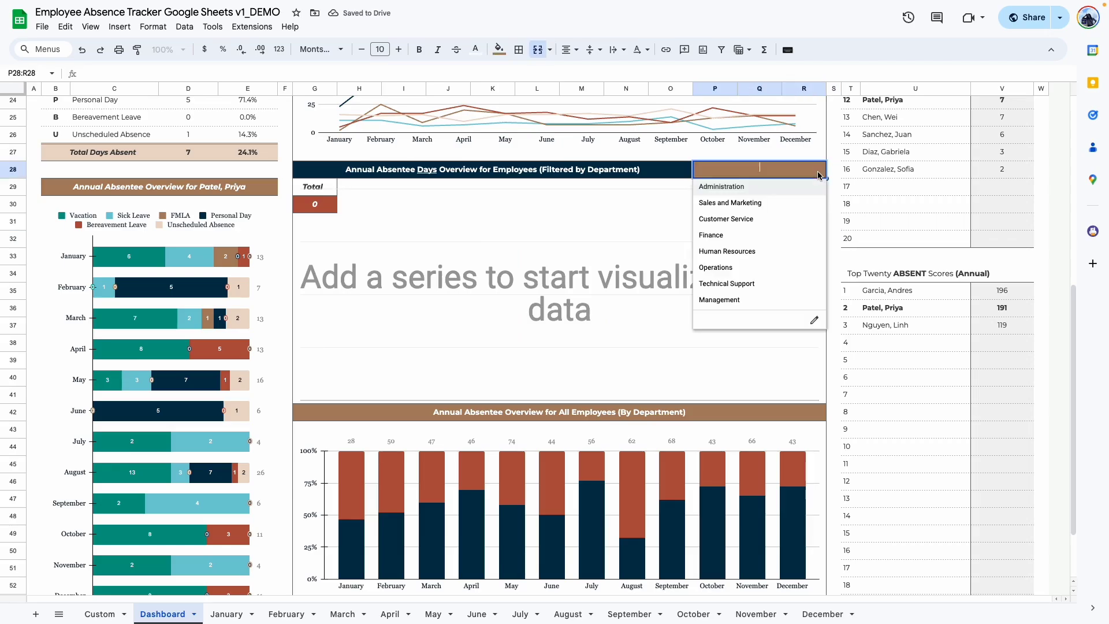
{"action": "left_click", "coordinate": [729, 188]}
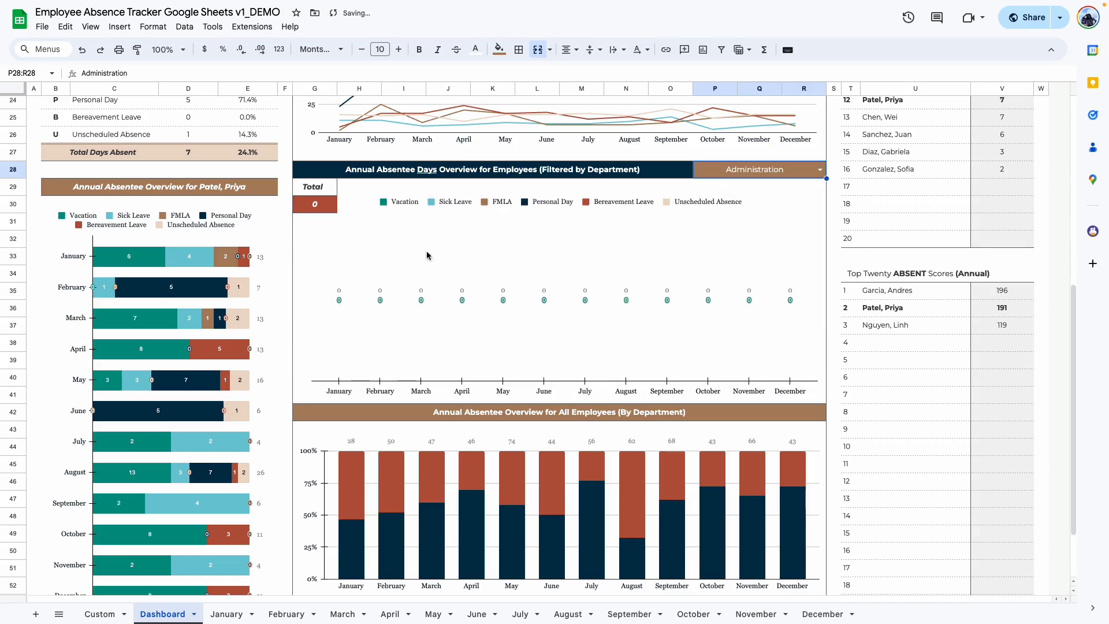
{"action": "left_click", "coordinate": [819, 170]}
{"action": "left_click", "coordinate": [745, 202]}
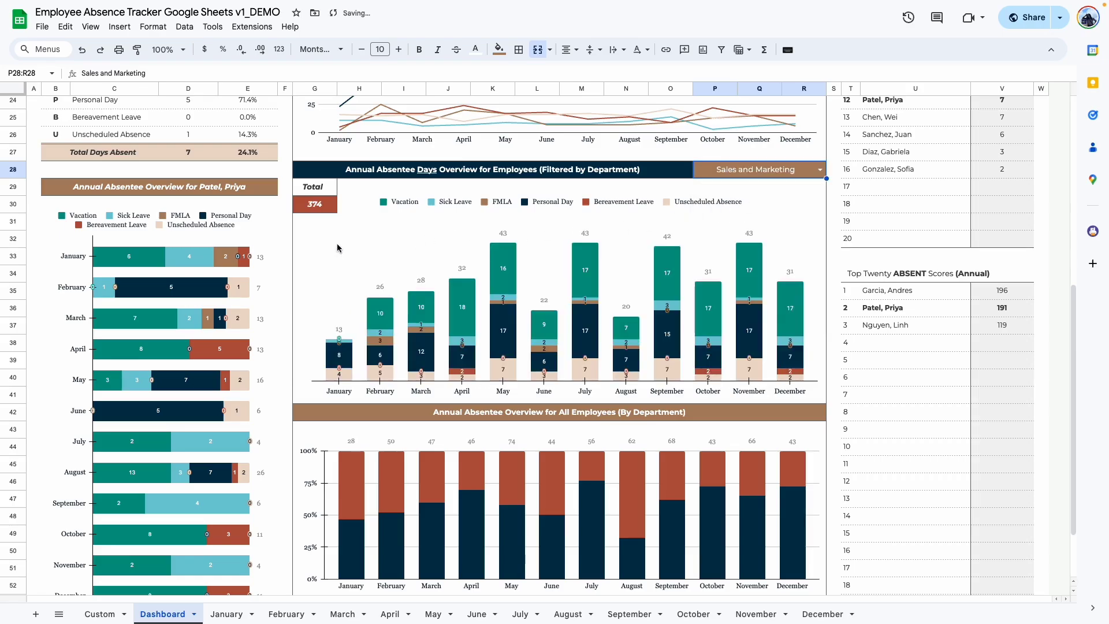
{"action": "left_click", "coordinate": [291, 210]}
{"action": "left_click", "coordinate": [297, 213]}
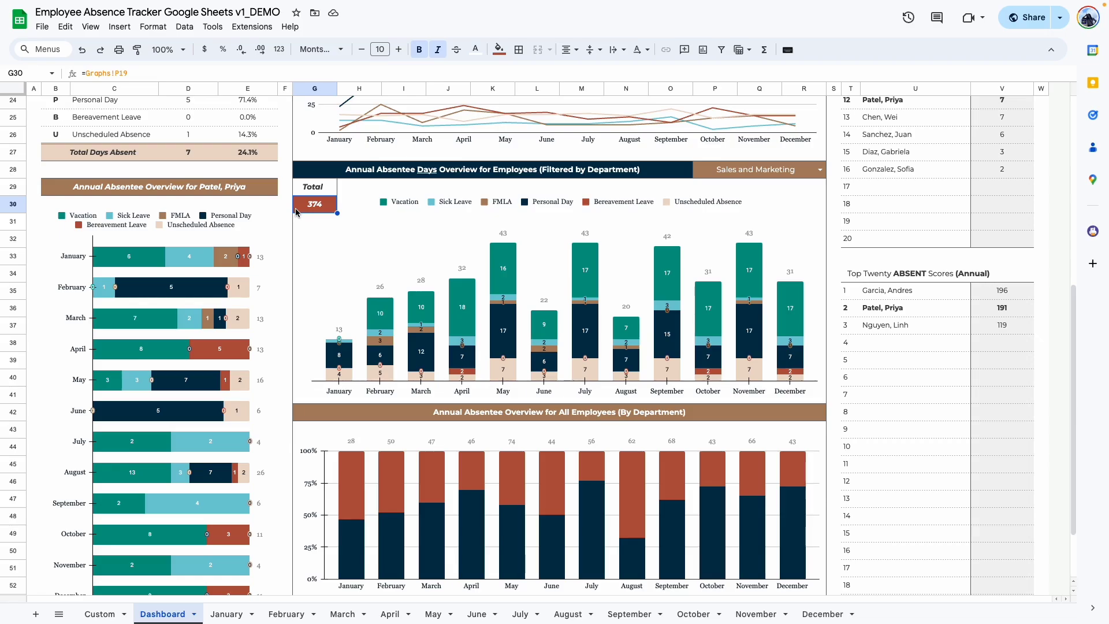
{"action": "left_click", "coordinate": [796, 170]}
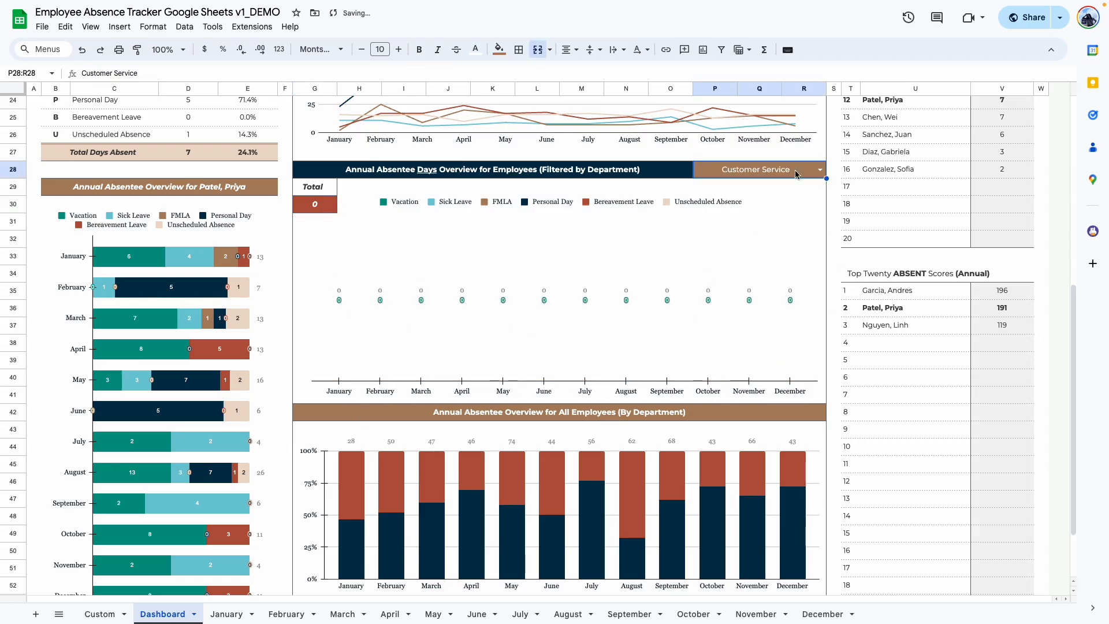
{"action": "left_click", "coordinate": [819, 169]}
{"action": "left_click", "coordinate": [716, 242]}
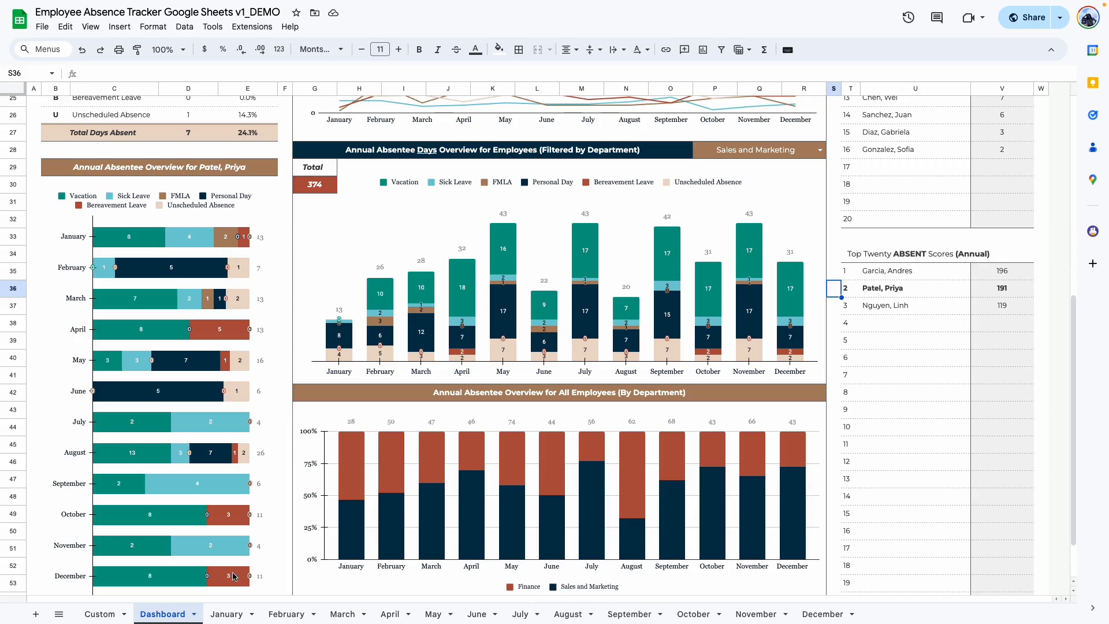
{"action": "left_click", "coordinate": [95, 614]}
- Paste the department names Sales and Marketing through Management into the employee Department column at F10
{"action": "left_click_drag", "start_coordinate": [149, 399], "coordinate": [153, 291]}
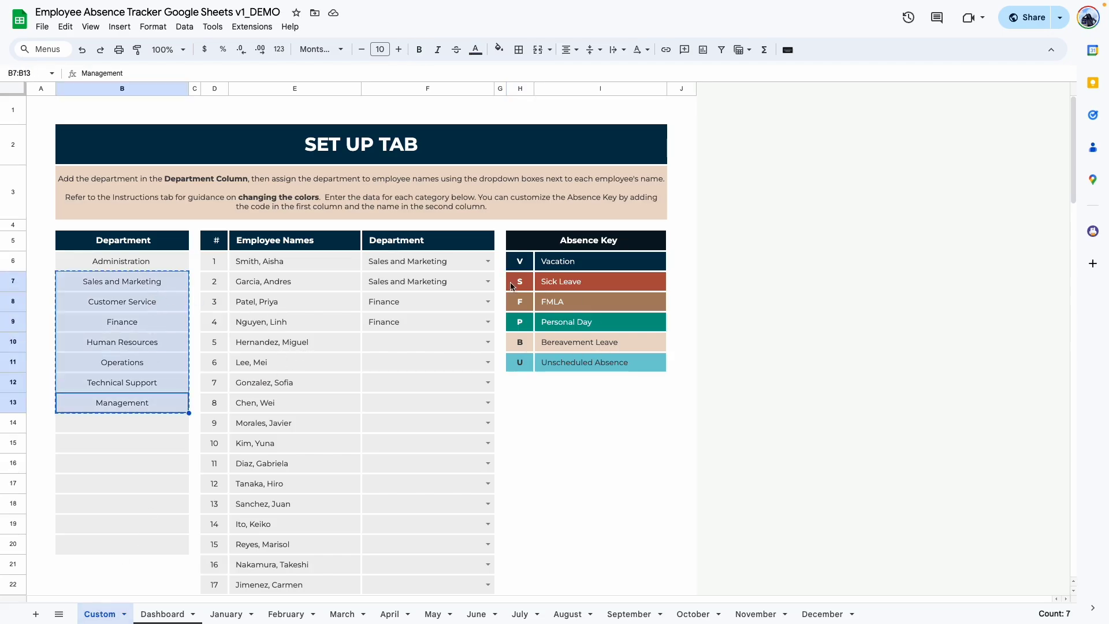
{"action": "key", "text": "ctrl+c"}
{"action": "left_click", "coordinate": [389, 335]}
{"action": "key", "text": "ctrl+v"}
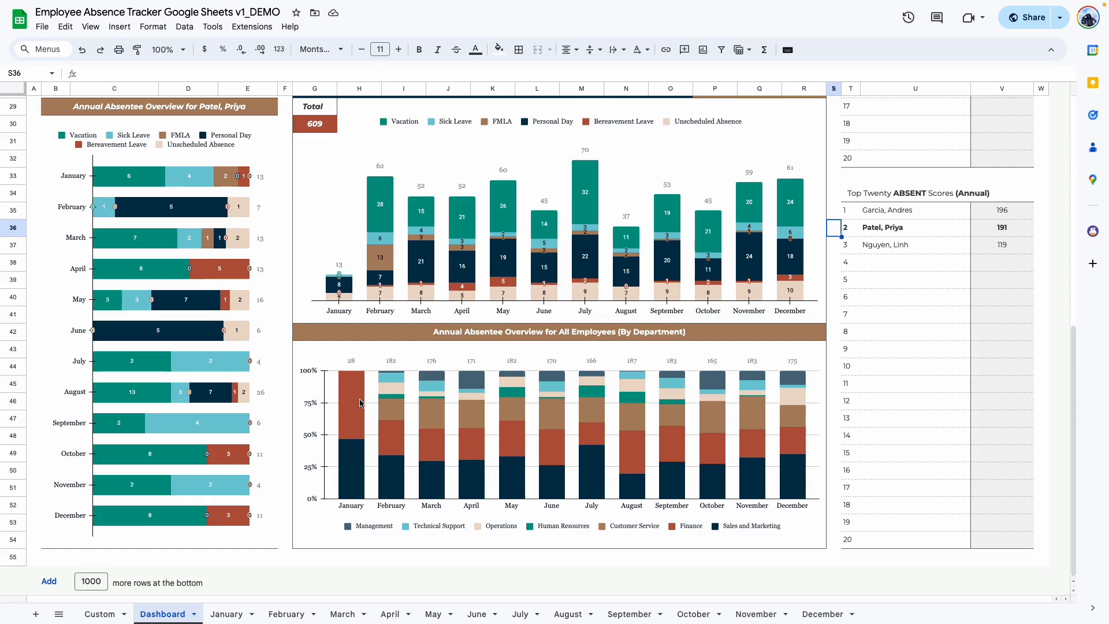
{"action": "left_click", "coordinate": [492, 557]}
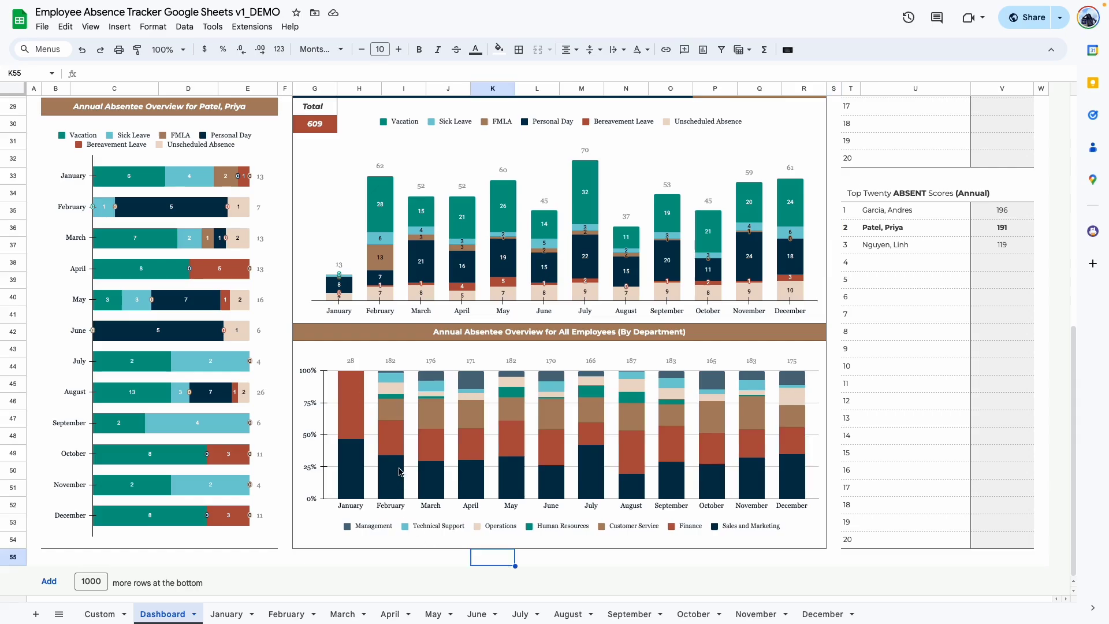
{"action": "left_click", "coordinate": [393, 476]}
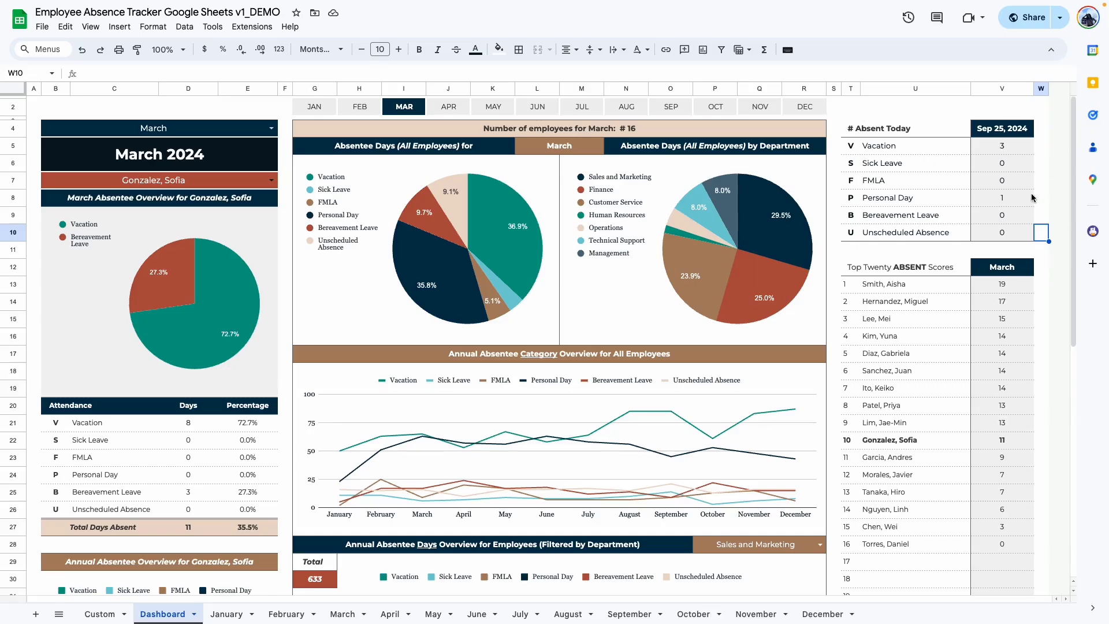
- Inspect the dashboard formulas for today's date, Vacation count and Personal Day count
{"action": "left_click", "coordinate": [1002, 131]}
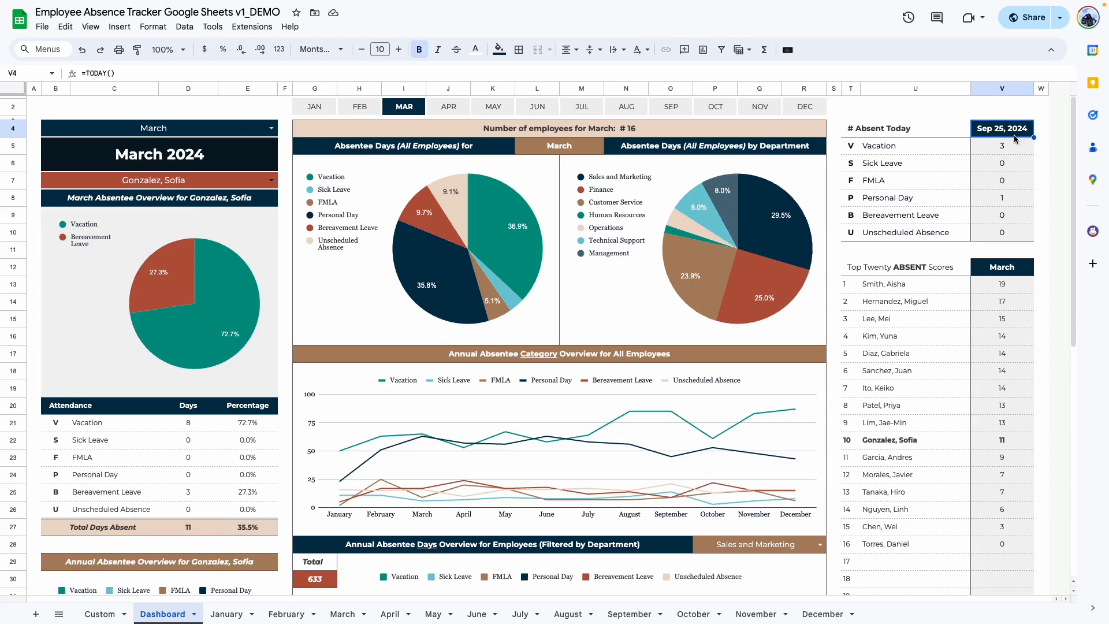
{"action": "key", "text": "Right"}
{"action": "key", "text": "Down"}
{"action": "key", "text": "Down"}
{"action": "key", "text": "Down"}
{"action": "key", "text": "Down"}
{"action": "key", "text": "Down"}
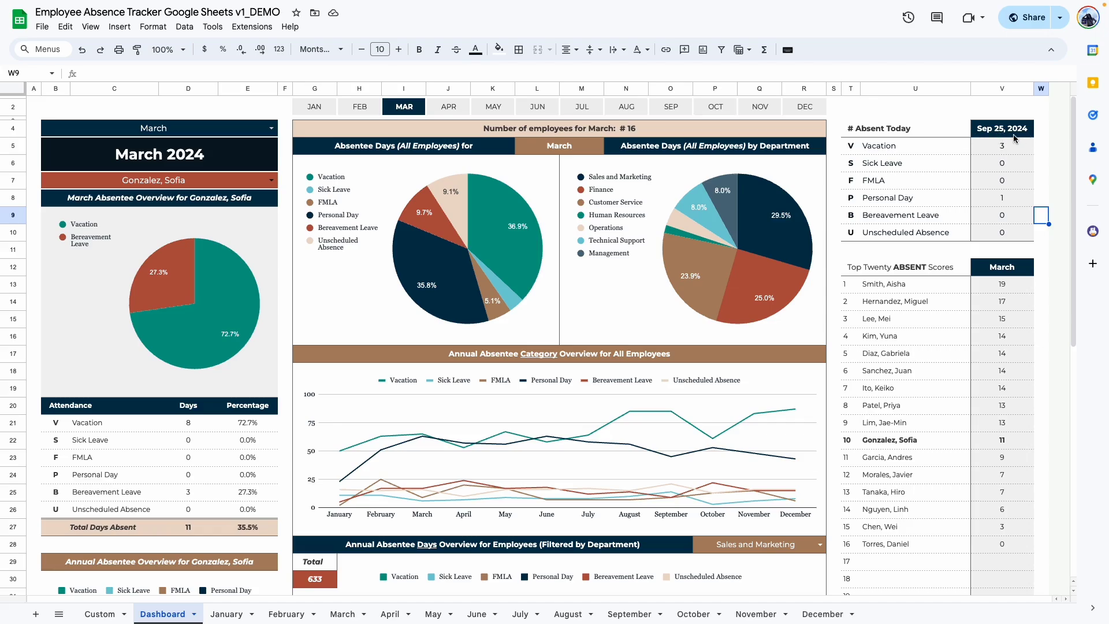
{"action": "left_click", "coordinate": [1001, 150]}
{"action": "left_click", "coordinate": [1002, 196]}
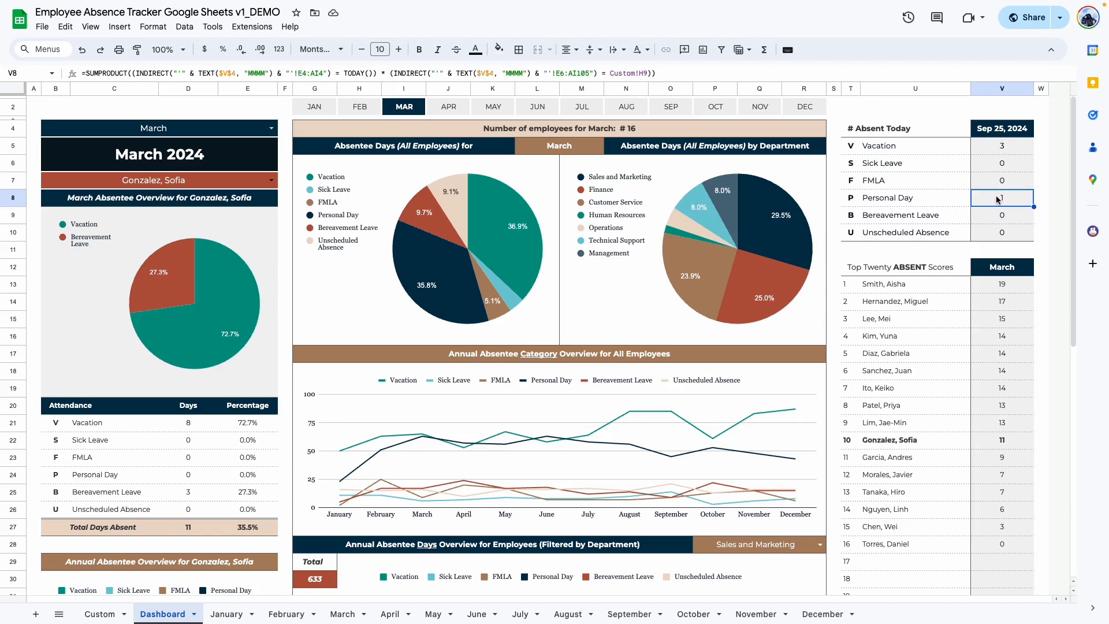
- Mark employees 1–3 as Sick Leave on 9/25 in the September sheet
{"action": "left_click", "coordinate": [619, 614]}
{"action": "left_click_drag", "start_coordinate": [619, 600], "coordinate": [968, 599]}
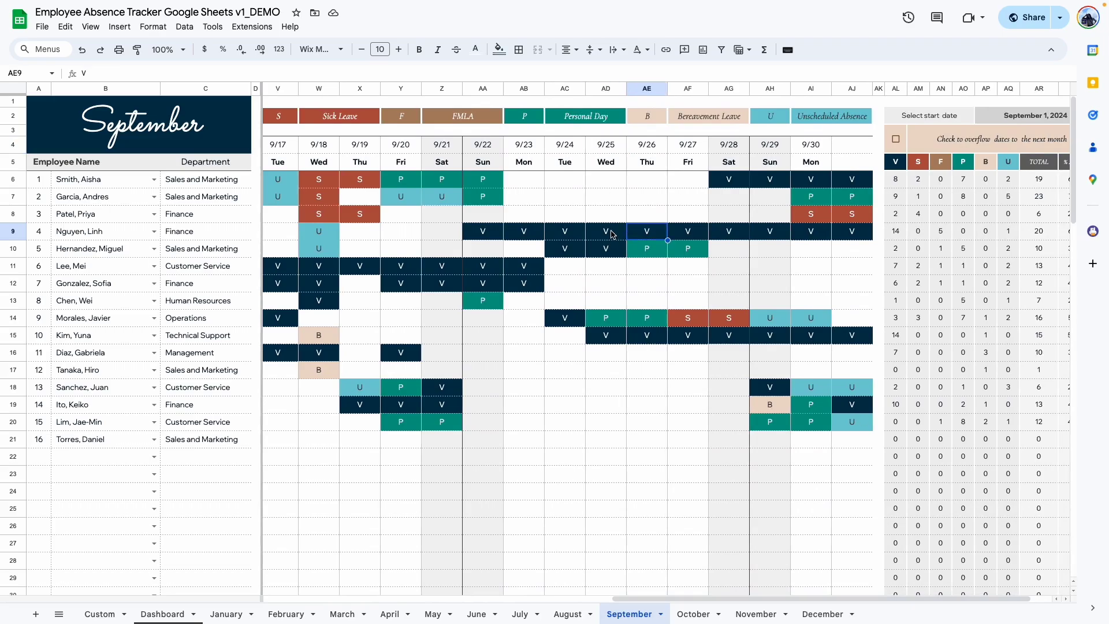
{"action": "left_click", "coordinate": [614, 252]}
{"action": "left_click", "coordinate": [622, 335]}
{"action": "left_click", "coordinate": [614, 322]}
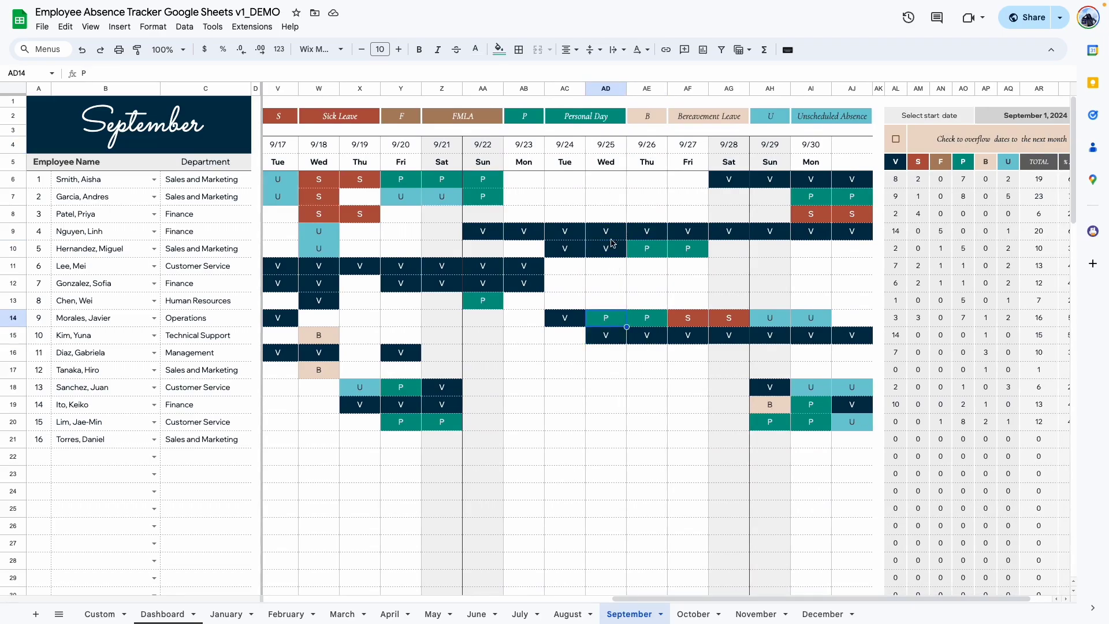
{"action": "double_click", "coordinate": [606, 184]}
{"action": "left_click", "coordinate": [601, 213]}
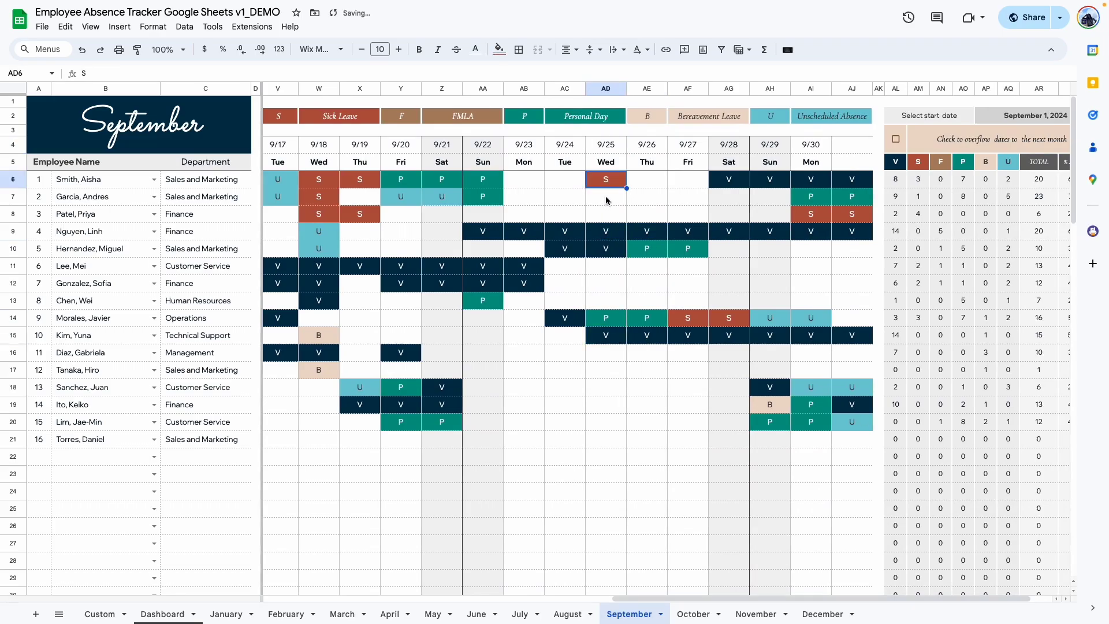
{"action": "double_click", "coordinate": [606, 196]}
{"action": "left_click", "coordinate": [602, 230]}
{"action": "left_click", "coordinate": [607, 214]}
{"action": "key", "text": "ctrl+d"}
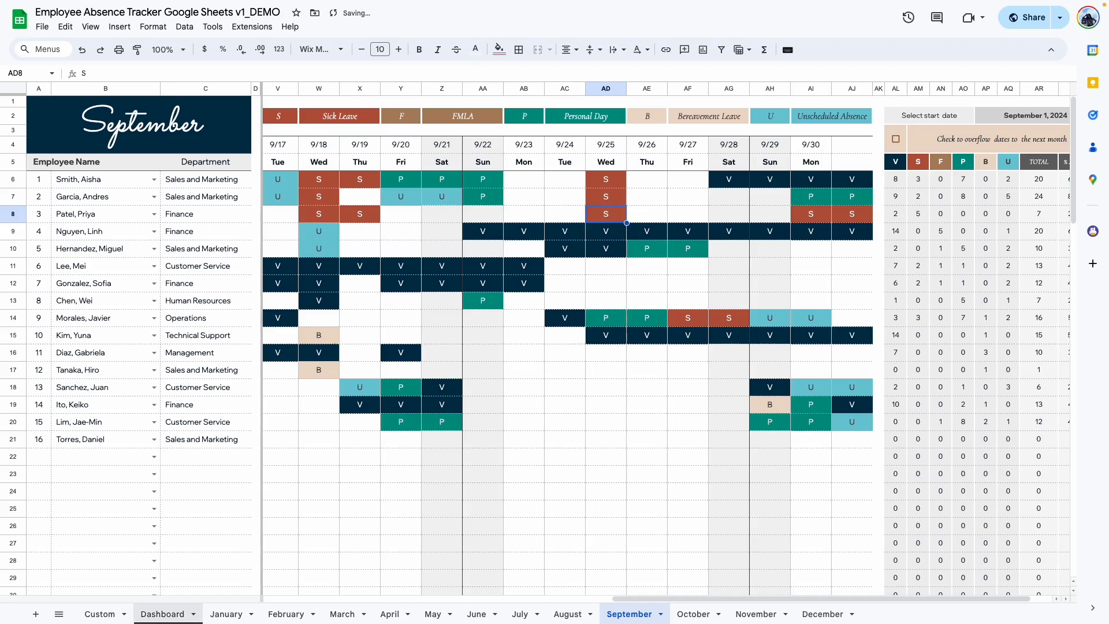
{"action": "left_click", "coordinate": [165, 614]}
{"action": "left_click", "coordinate": [1005, 165]}
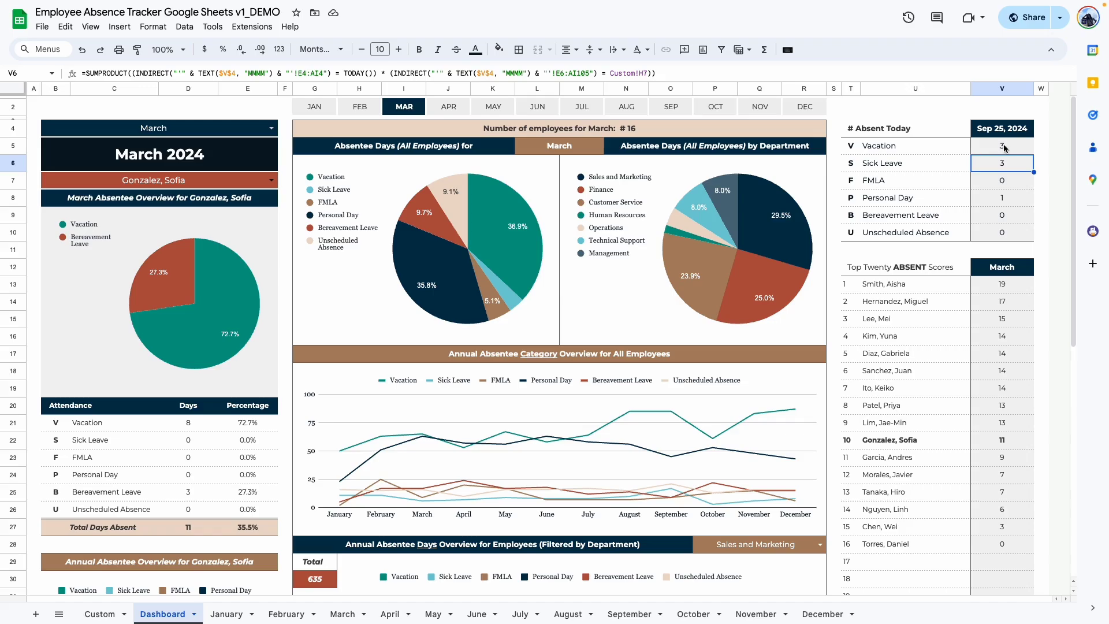
- Check which month the ranking header follows, then switch the dashboard month to April
{"action": "scroll", "coordinate": [1004, 147], "scroll_direction": "down", "scroll_amount": 2}
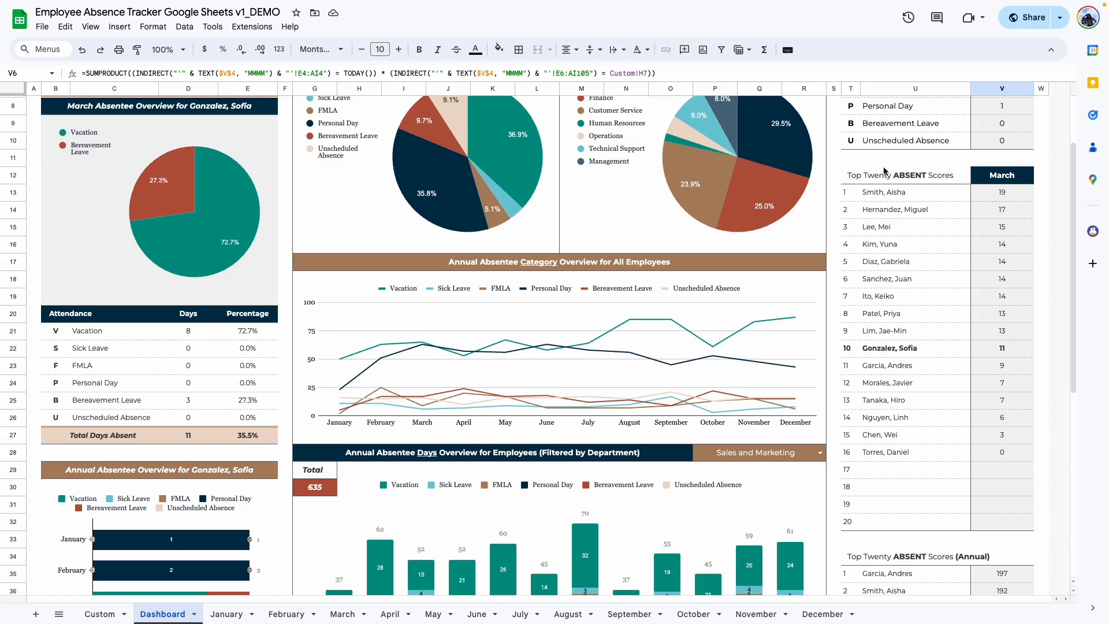
{"action": "left_click", "coordinate": [1003, 177]}
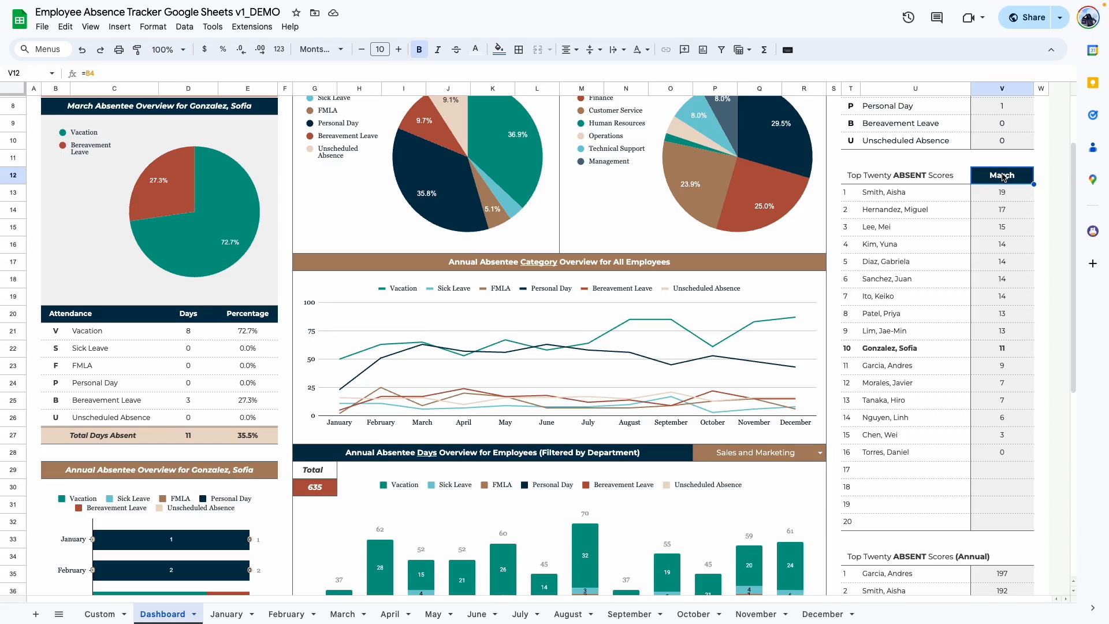
{"action": "scroll", "coordinate": [982, 200], "scroll_direction": "up", "scroll_amount": 2}
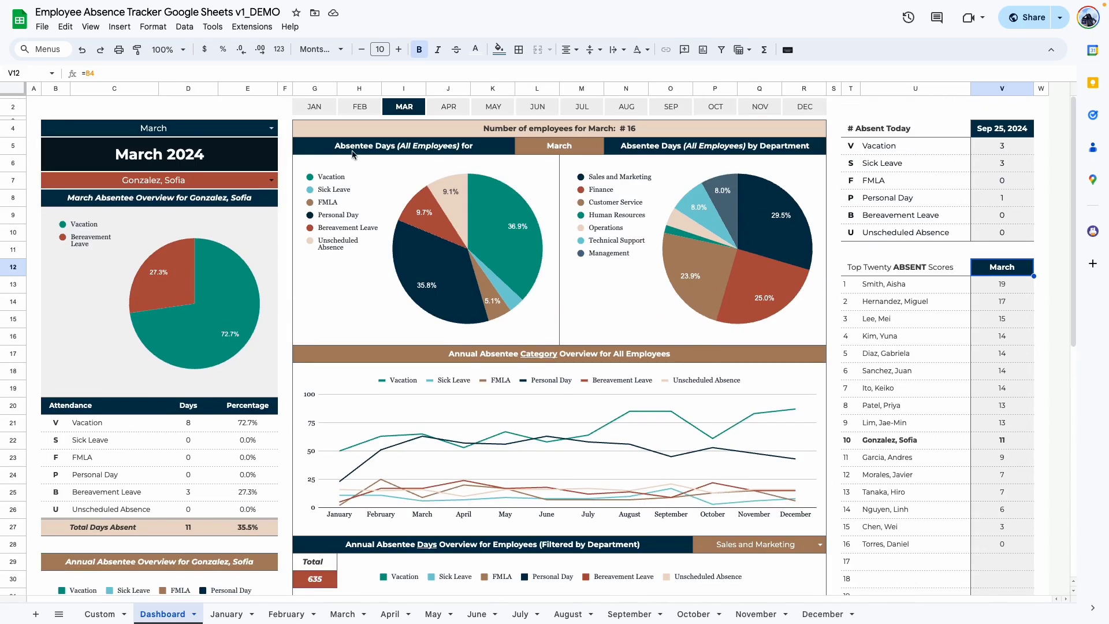
{"action": "left_click", "coordinate": [271, 131]}
{"action": "left_click", "coordinate": [87, 195]}
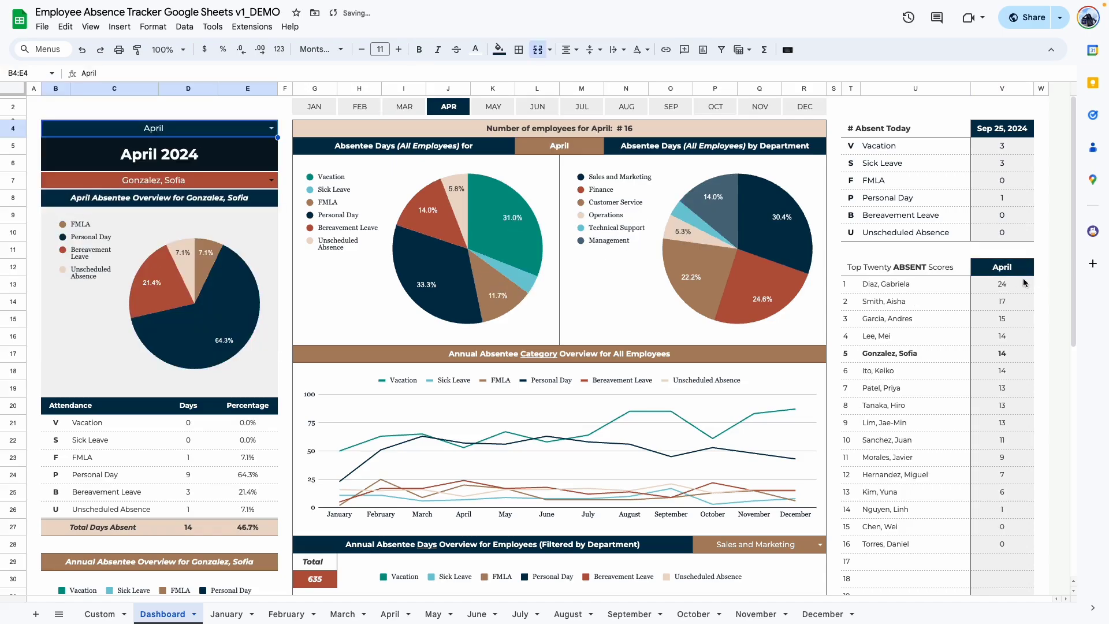
- Show the overview for April's top absentee, with 24 absence days
{"action": "scroll", "coordinate": [1011, 273], "scroll_direction": "down", "scroll_amount": 1}
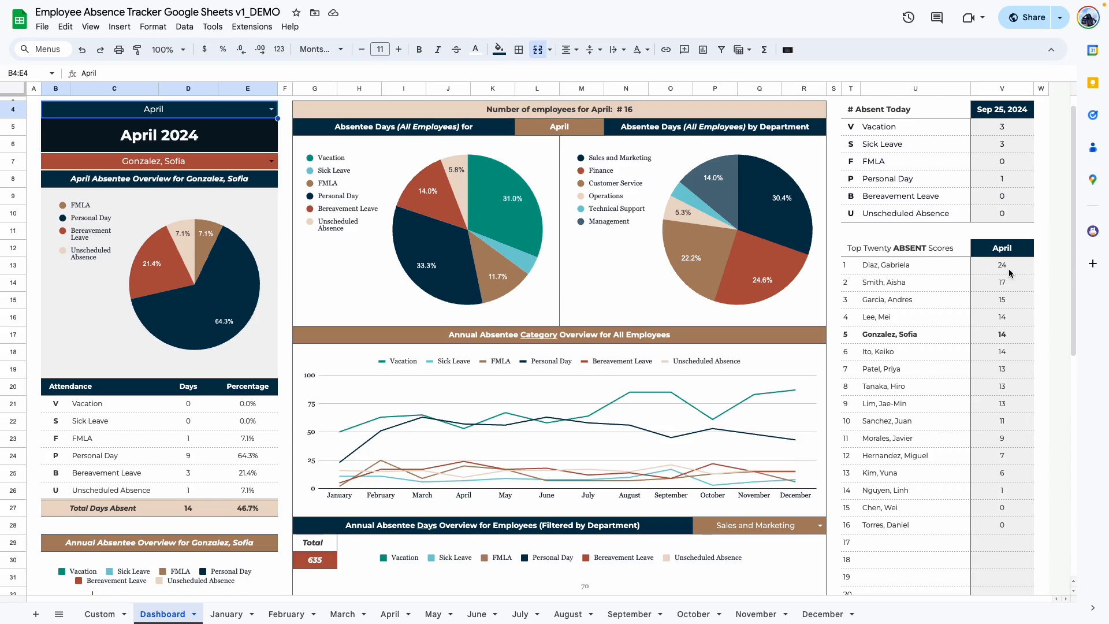
{"action": "scroll", "coordinate": [159, 173], "scroll_direction": "up", "scroll_amount": 1}
{"action": "left_click", "coordinate": [160, 179]}
{"action": "left_click", "coordinate": [68, 359]}
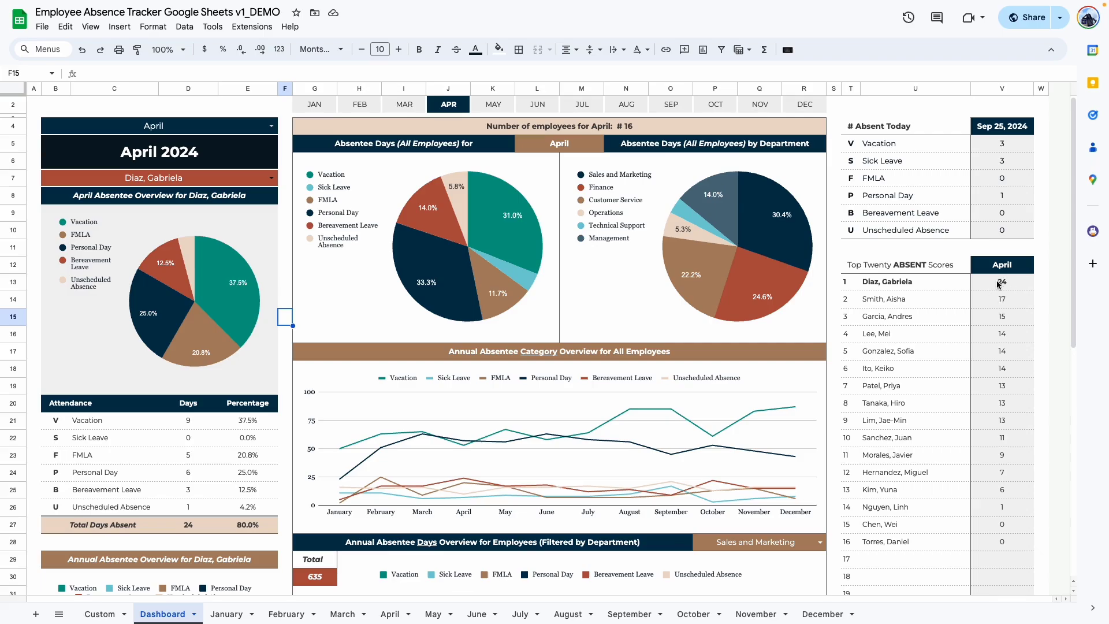
{"action": "scroll", "coordinate": [997, 283], "scroll_direction": "down", "scroll_amount": 9}
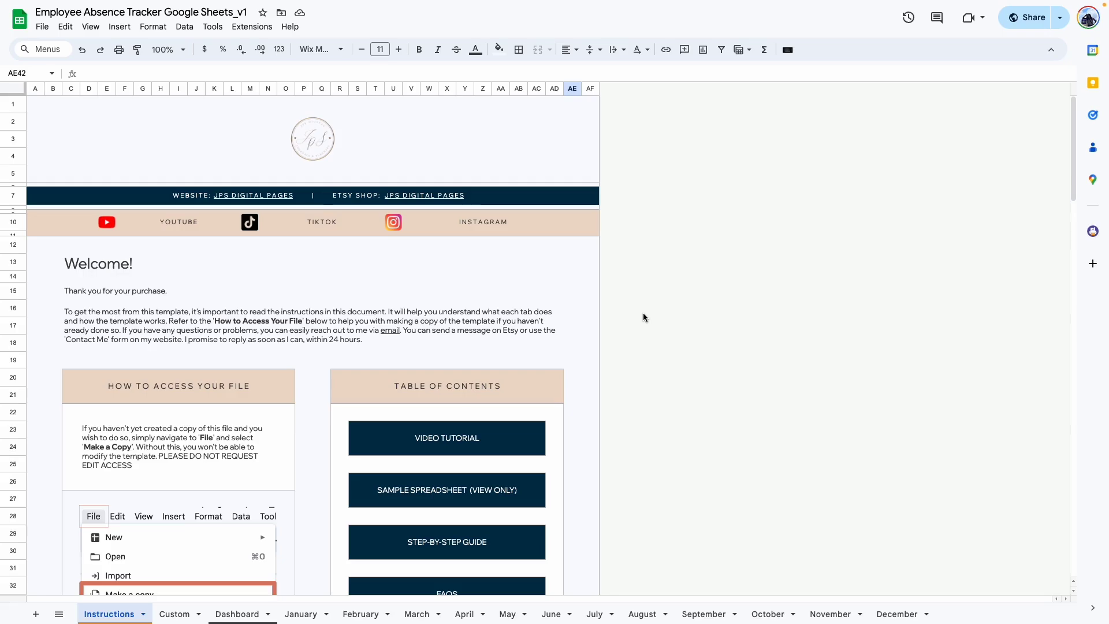
{"action": "scroll", "coordinate": [642, 313], "scroll_direction": "down", "scroll_amount": 9}
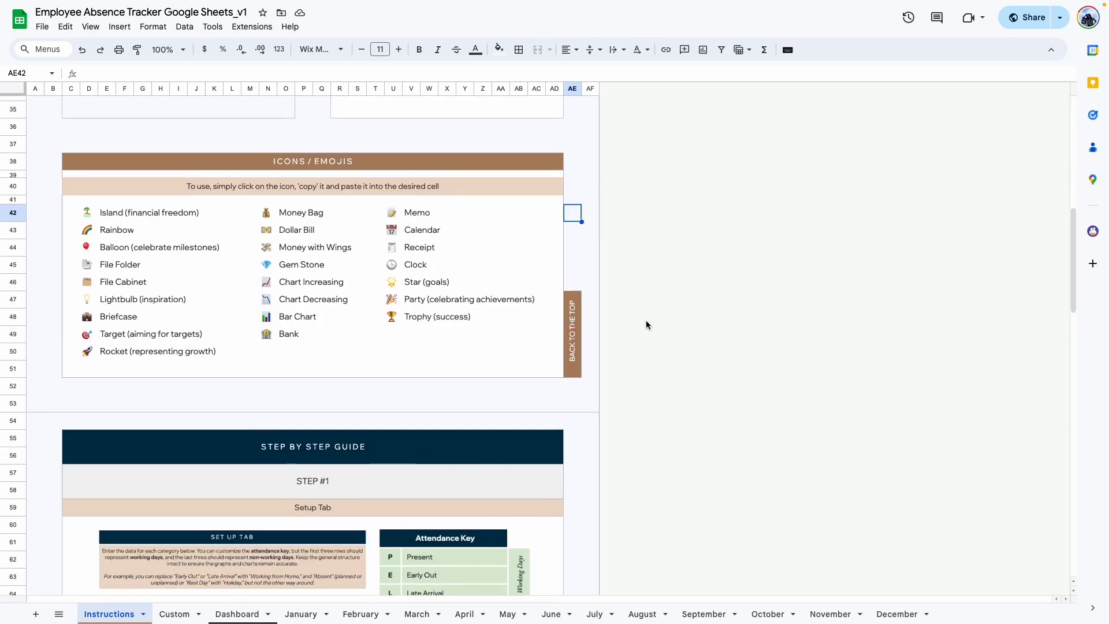